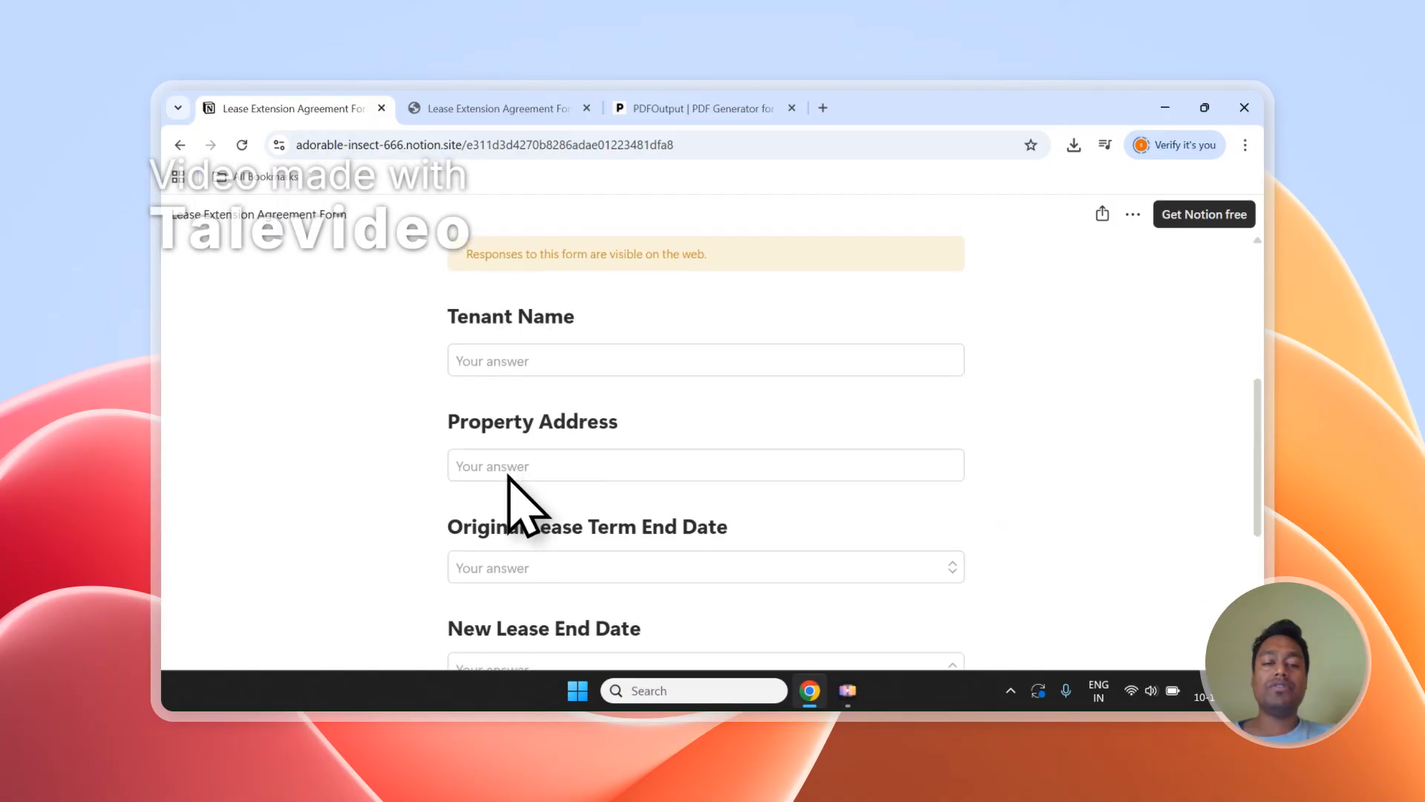
Step: Open the Lease Extension Agreement Form responses database and review Entry-1 and Entry-2, leaving neither selected
left_click(550, 109)
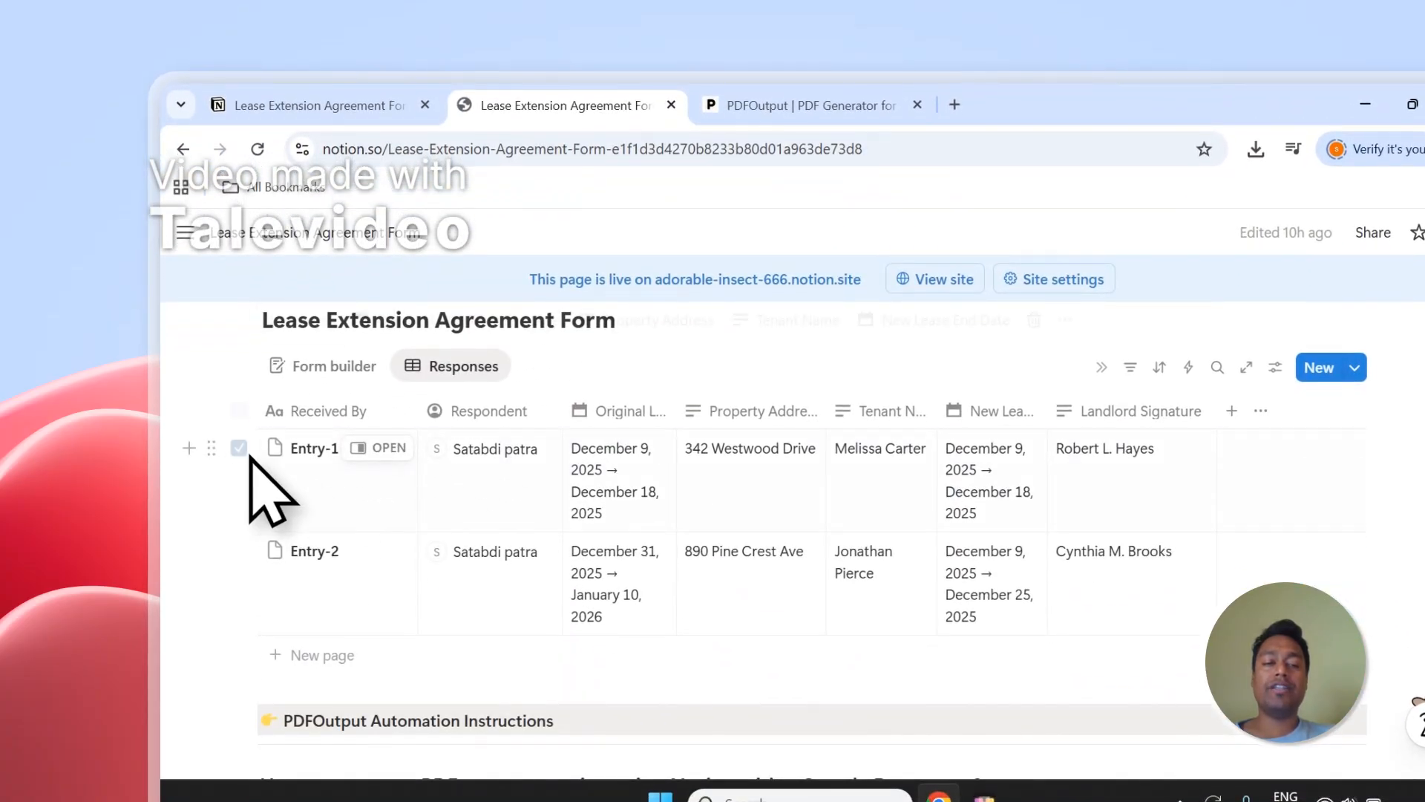
left_click(239, 449)
left_click(239, 551)
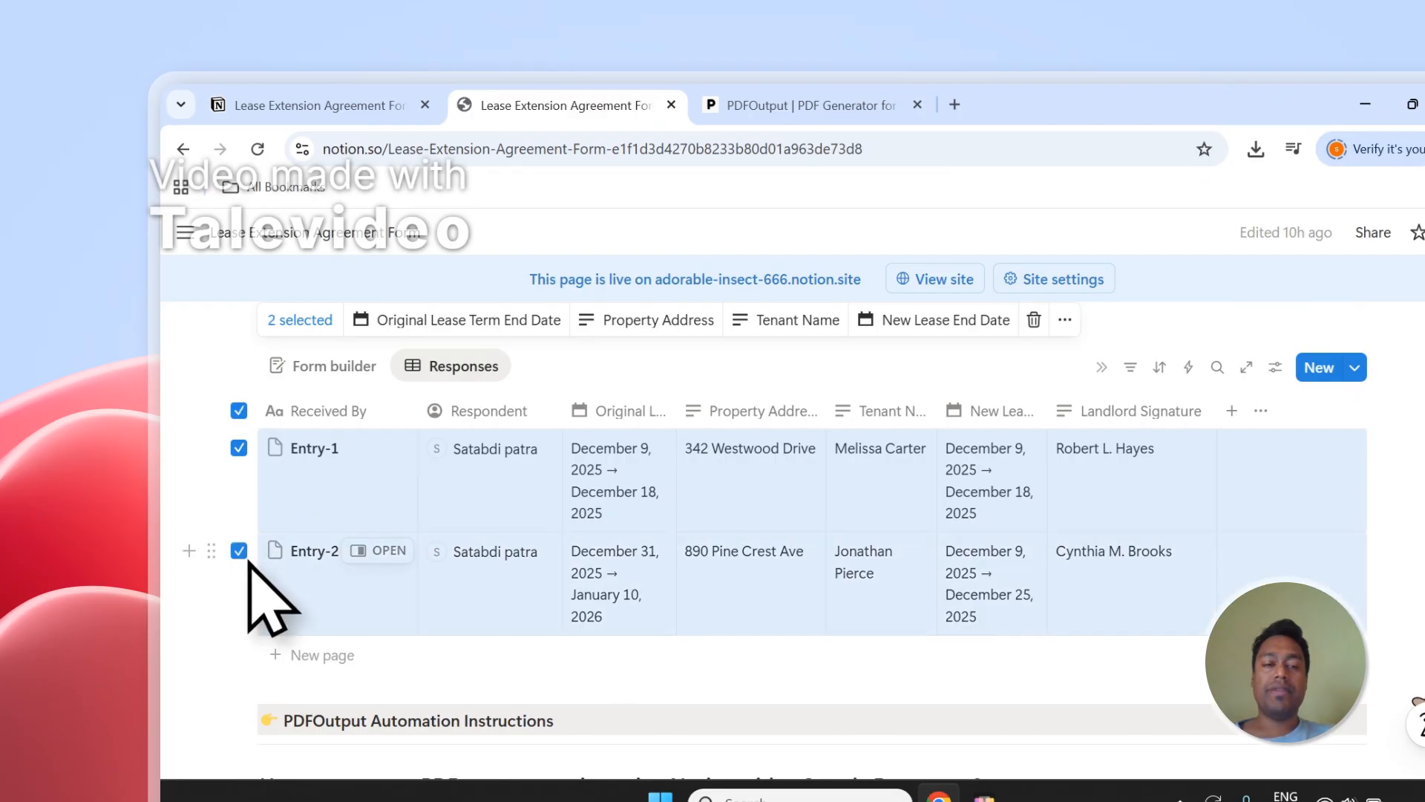
left_click(238, 411)
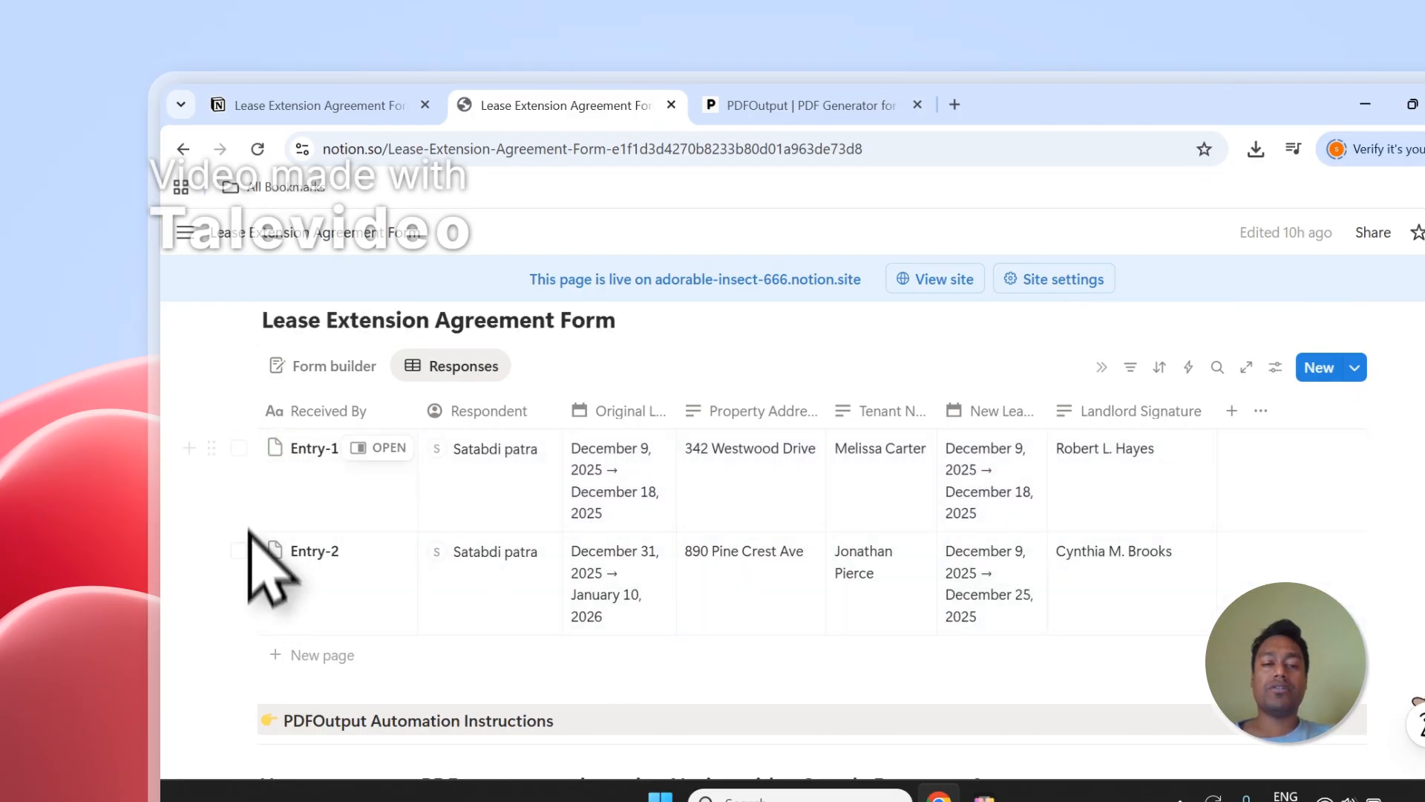
scroll(424, 478, "up", 2)
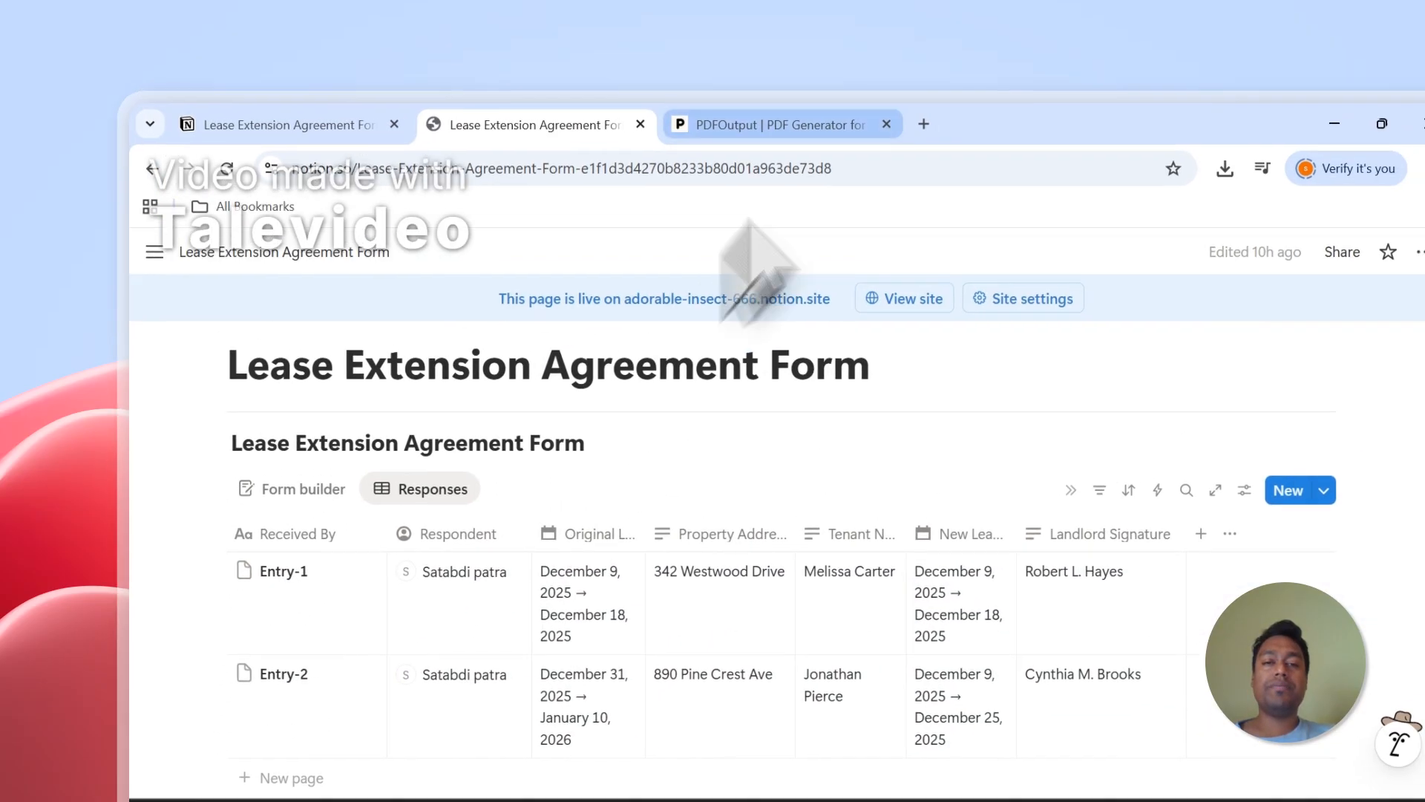
Step: Switch to the PDFOutput site and read the headline about generating PDFs from Google Docs using a Notion database
left_click(788, 106)
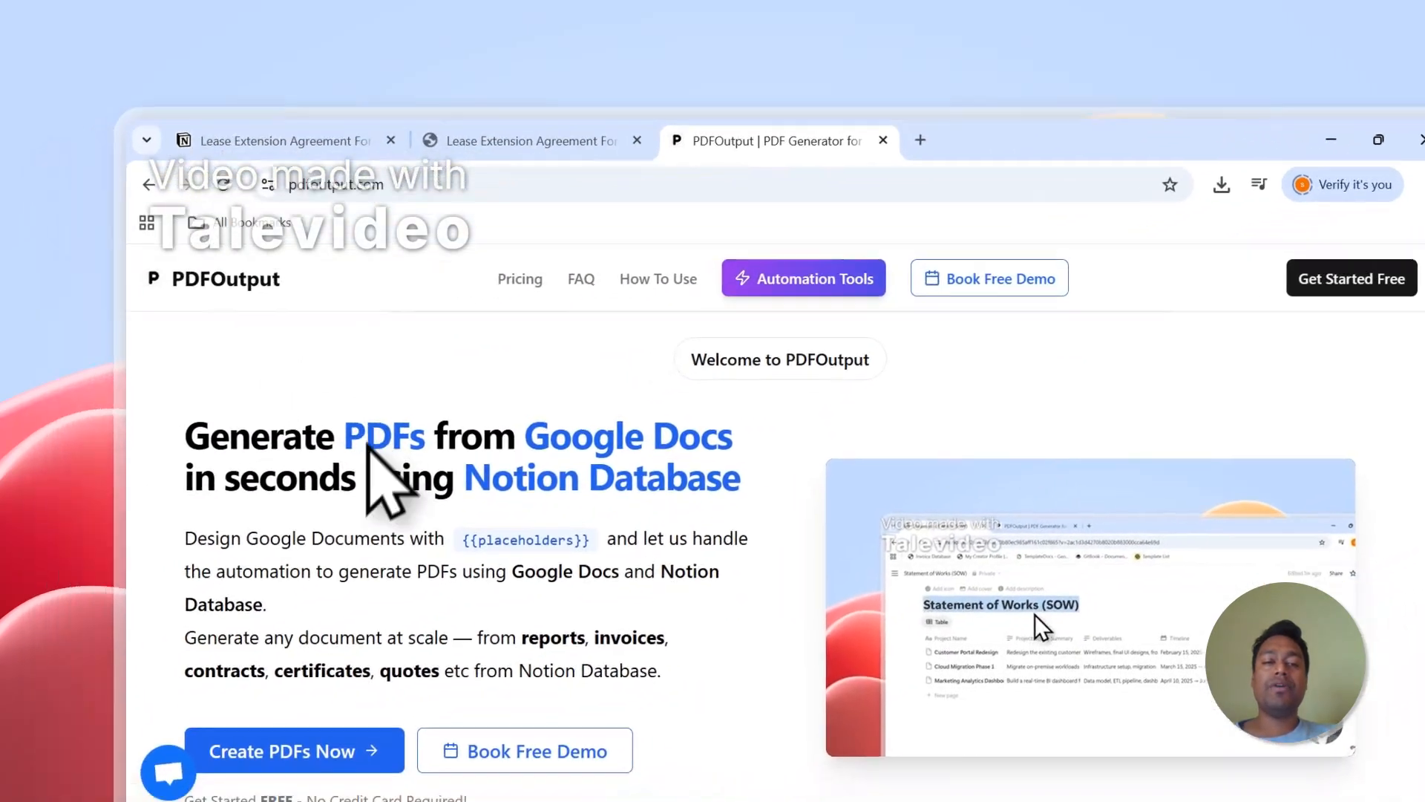
left_click_drag(304, 486, 265, 491)
left_click_drag(385, 437, 757, 432)
left_click_drag(501, 462, 772, 471)
Step: Return to the Notion responses database, select both entries briefly and clear the selection
left_click(613, 122)
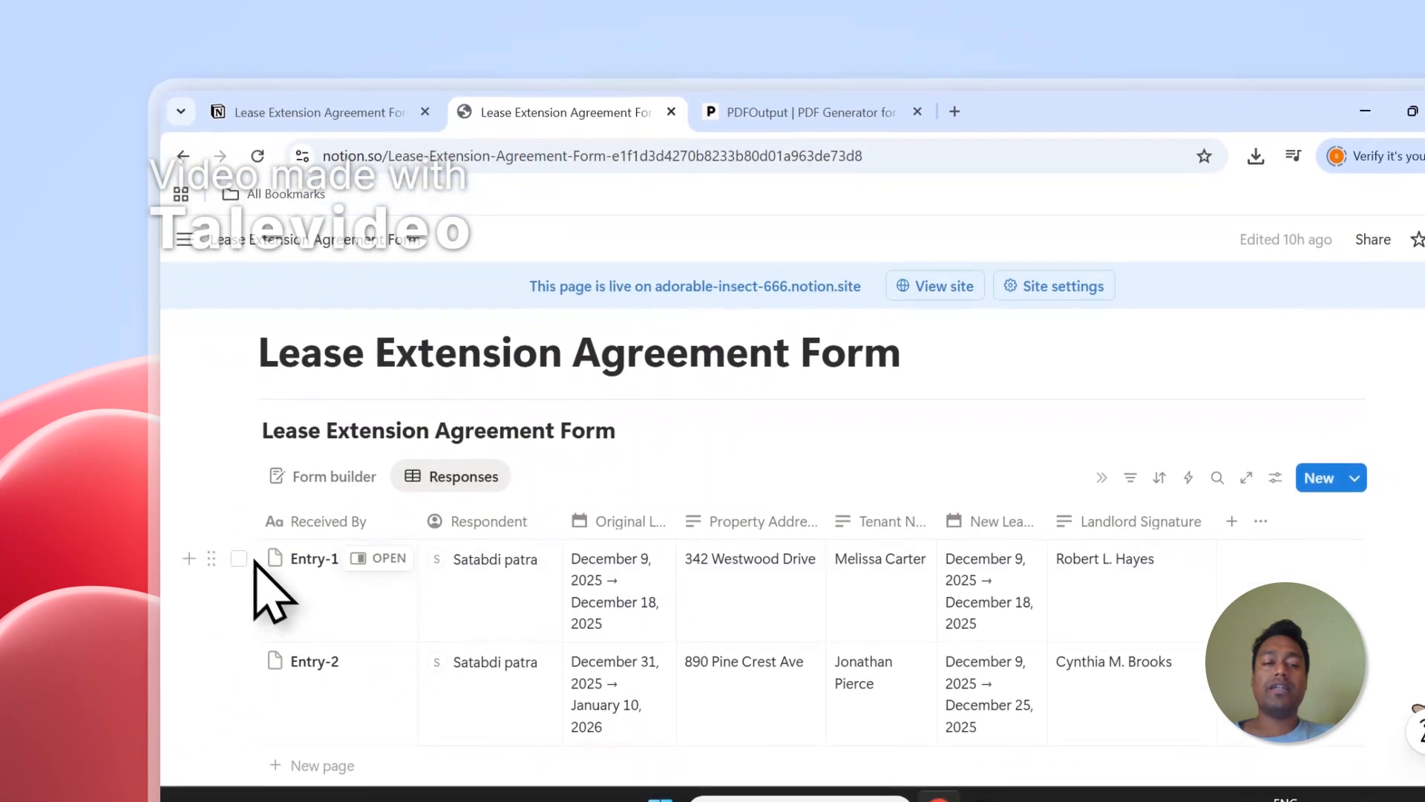
left_click(238, 608)
left_click(239, 659)
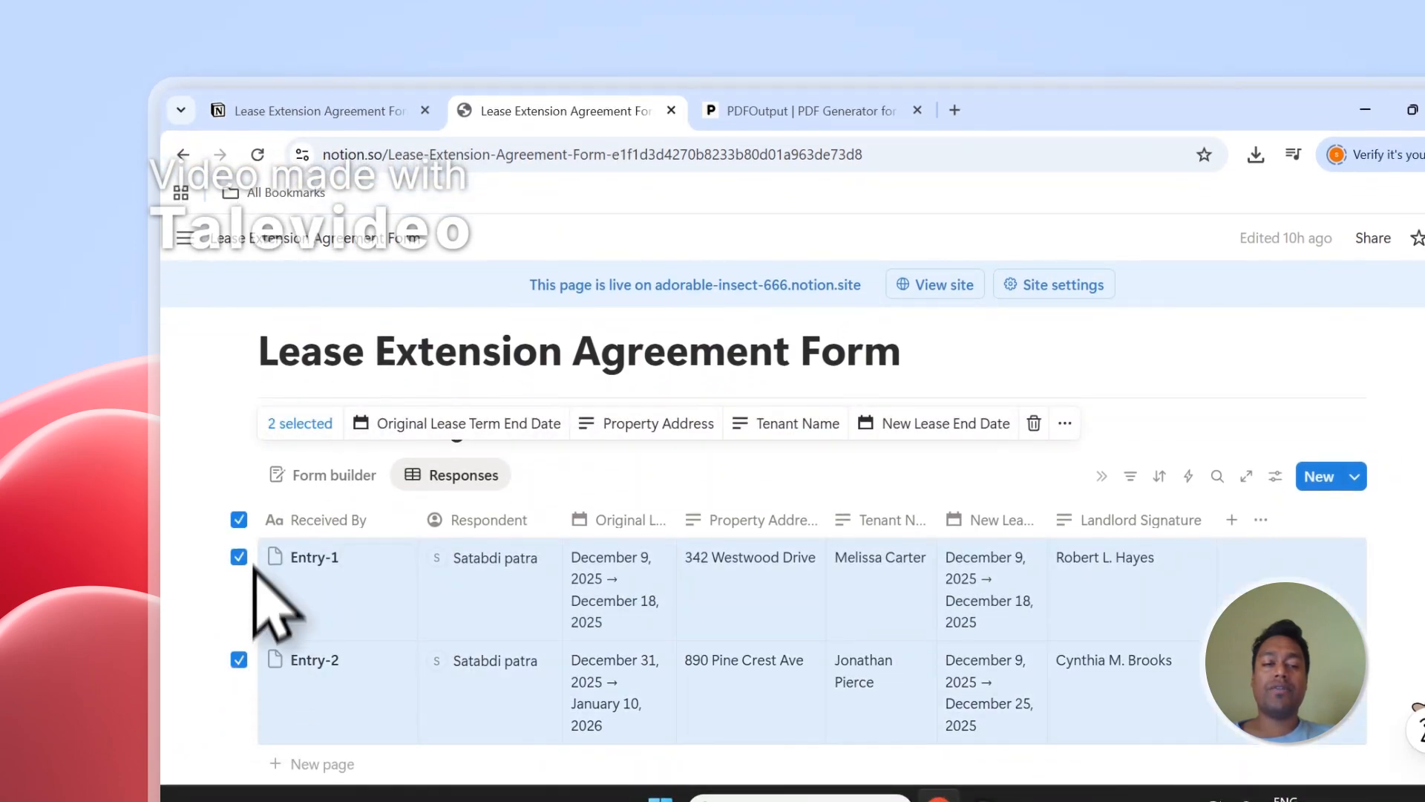
key("Escape")
Step: Switch to the PDFOutput home page and examine its Google Docs wording and introduction
left_click(757, 111)
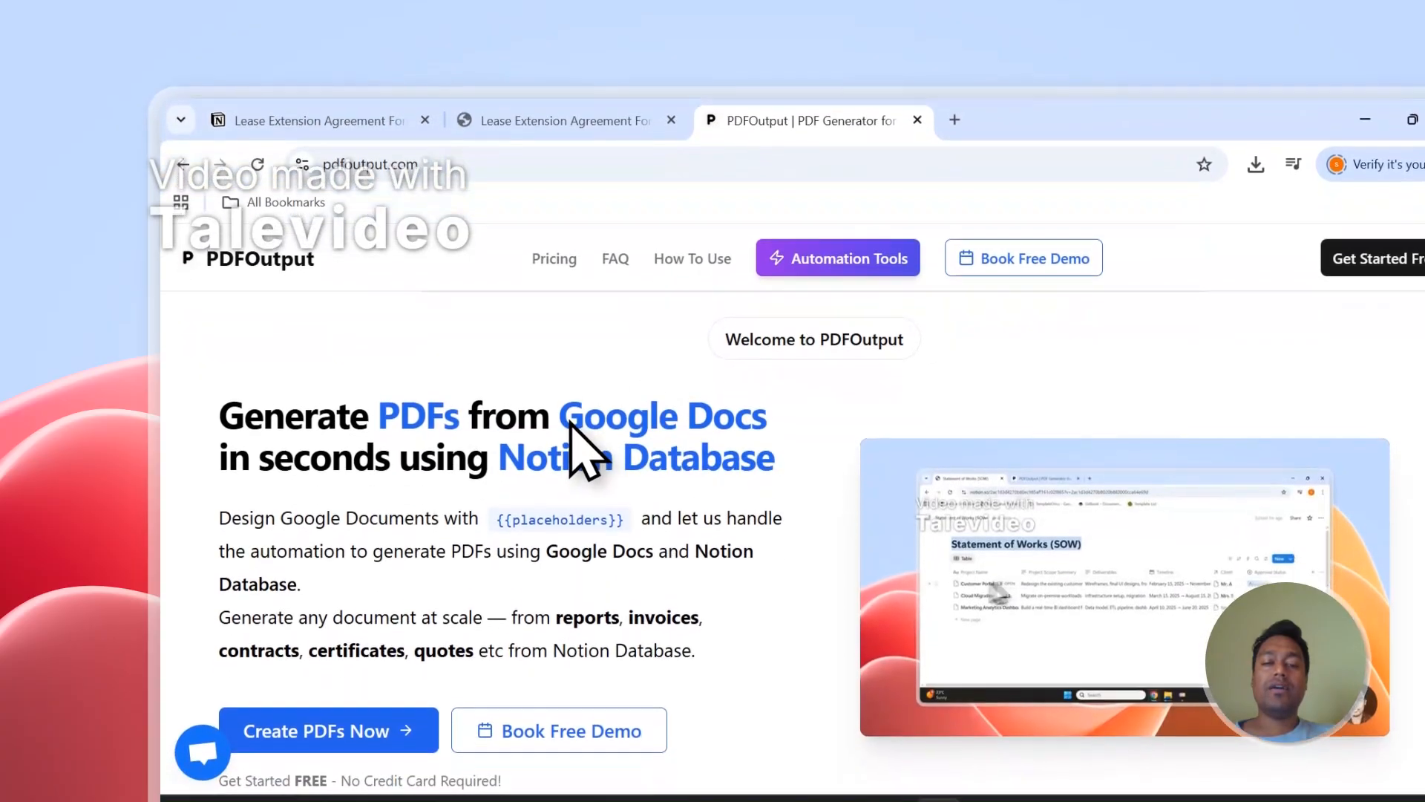
left_click_drag(571, 421, 764, 425)
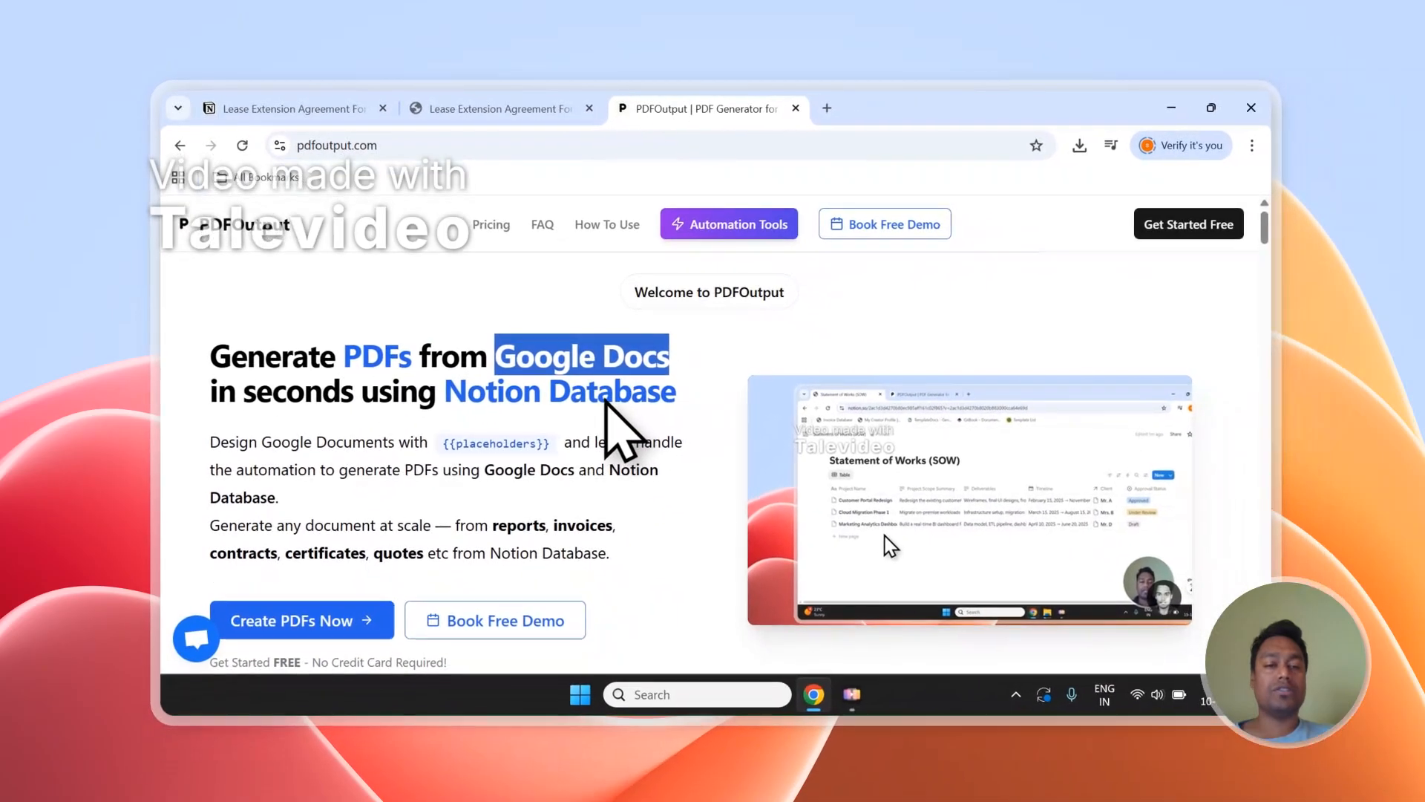
scroll(446, 423, "down", 1)
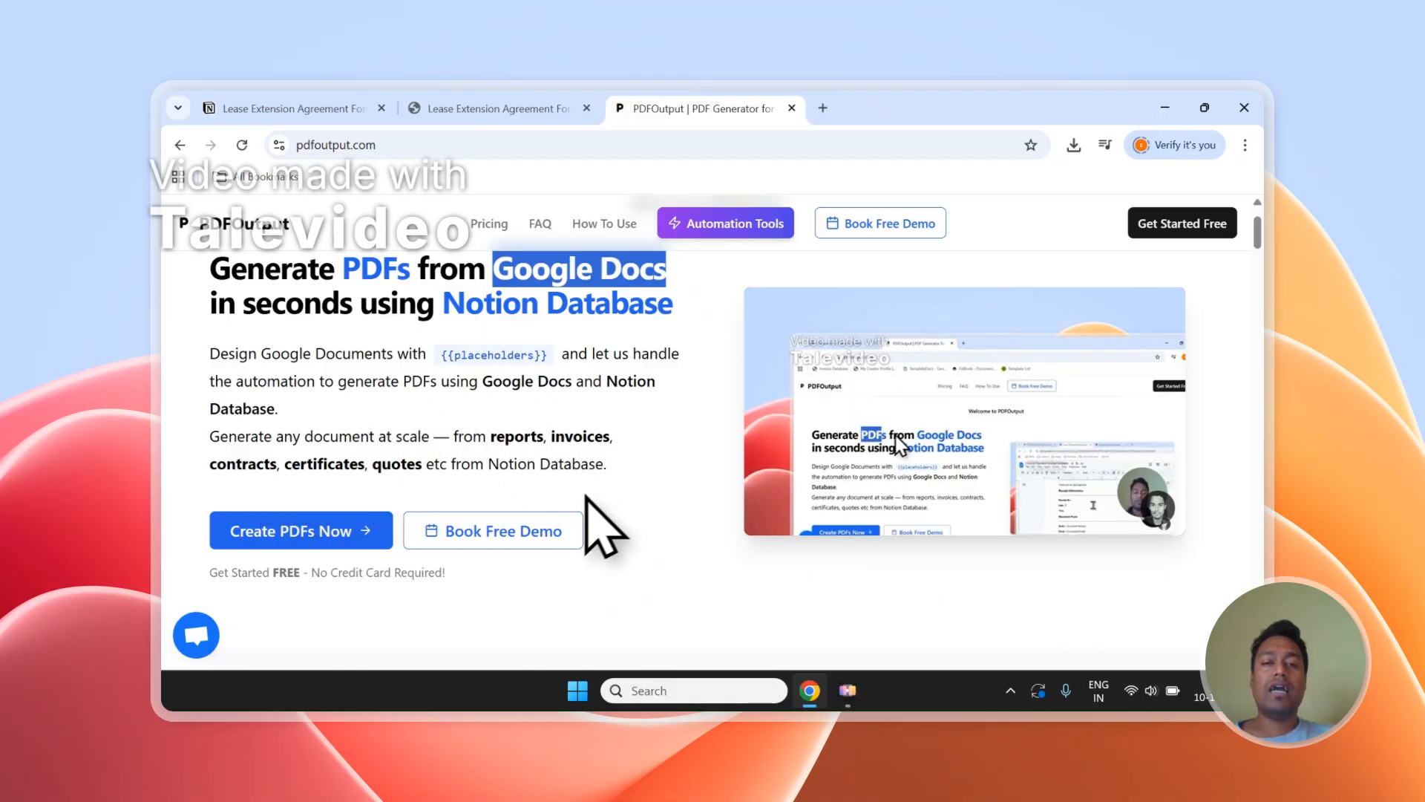
scroll(588, 445, "up", 1)
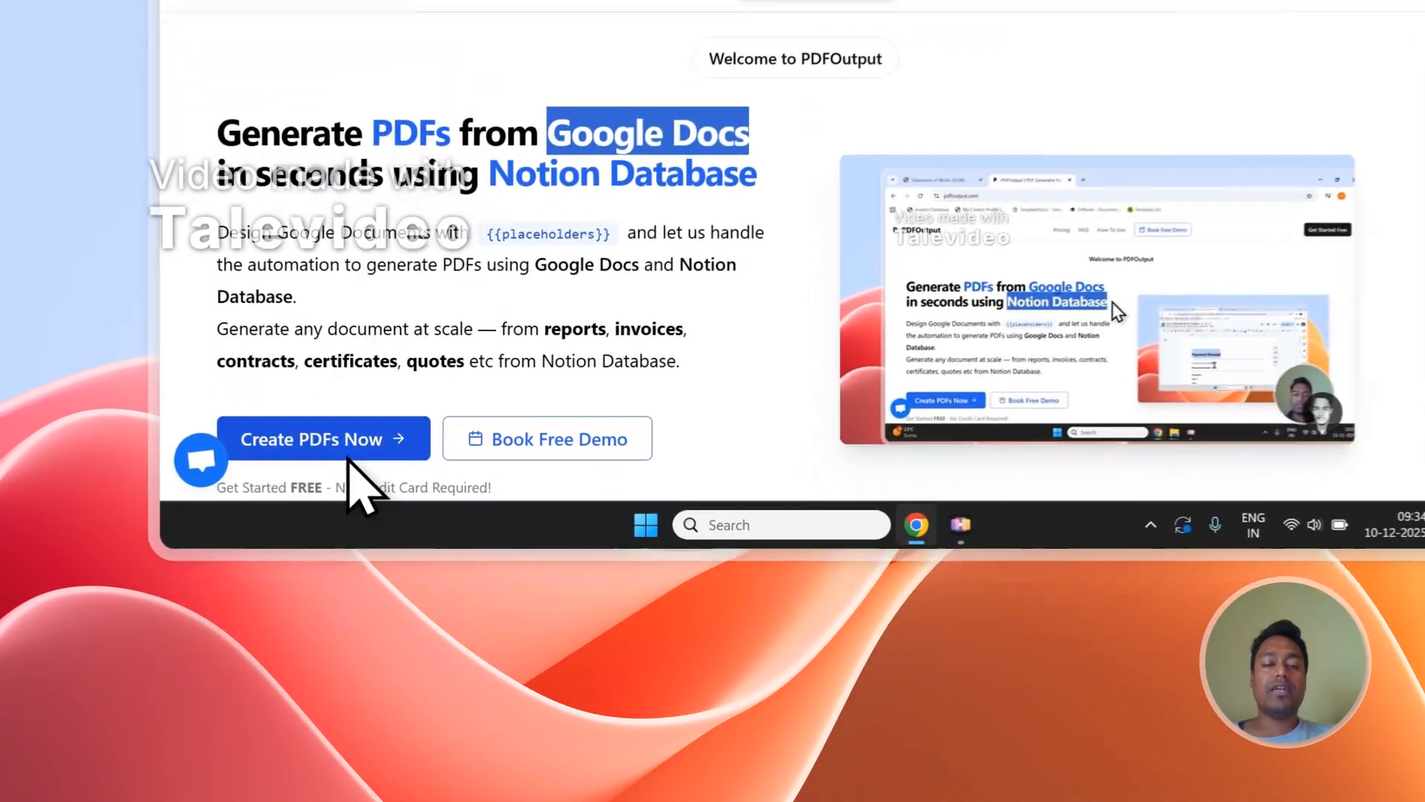
Step: Start creating PDFs, sign in to PDFOutput with the chosen Google account and grant the requested access
left_click(330, 622)
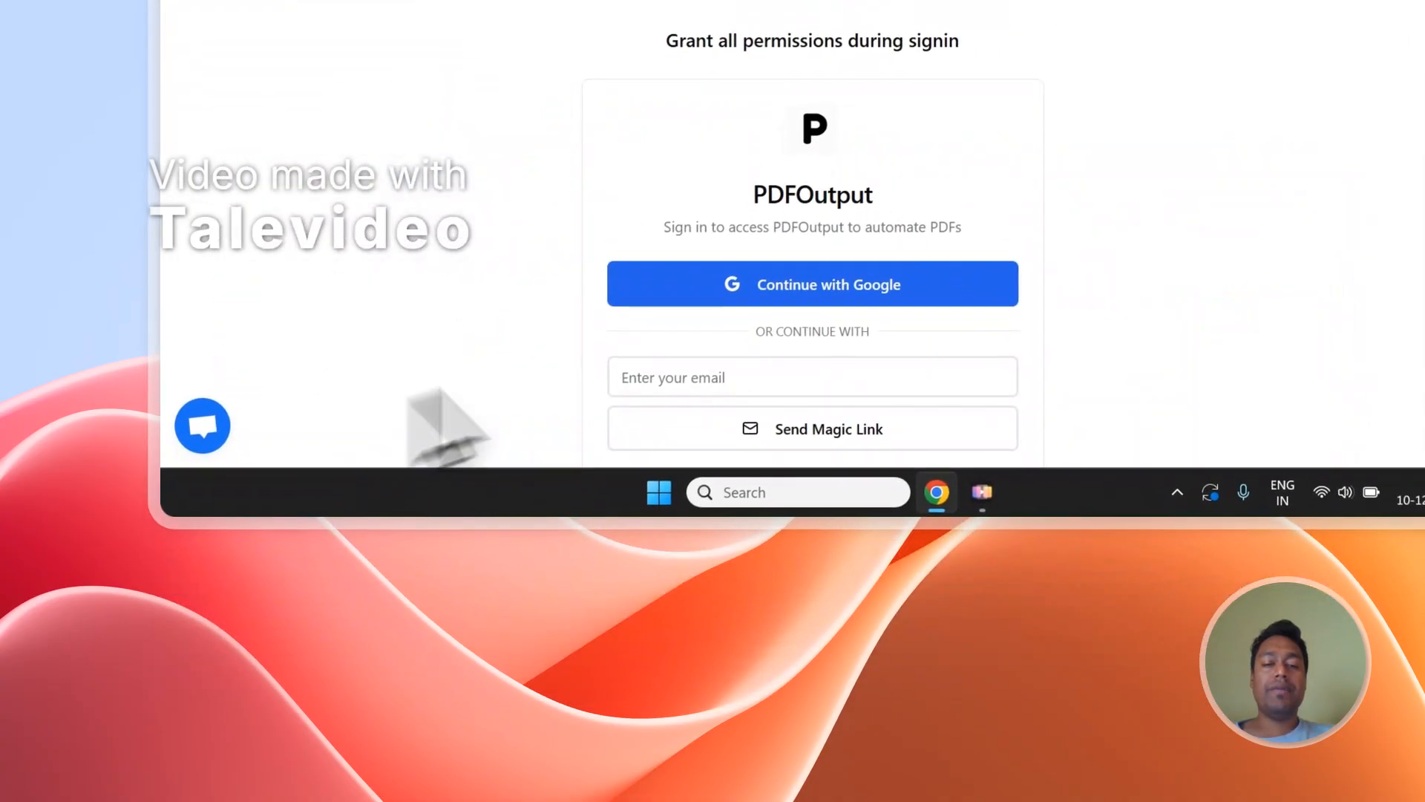
left_click(721, 224)
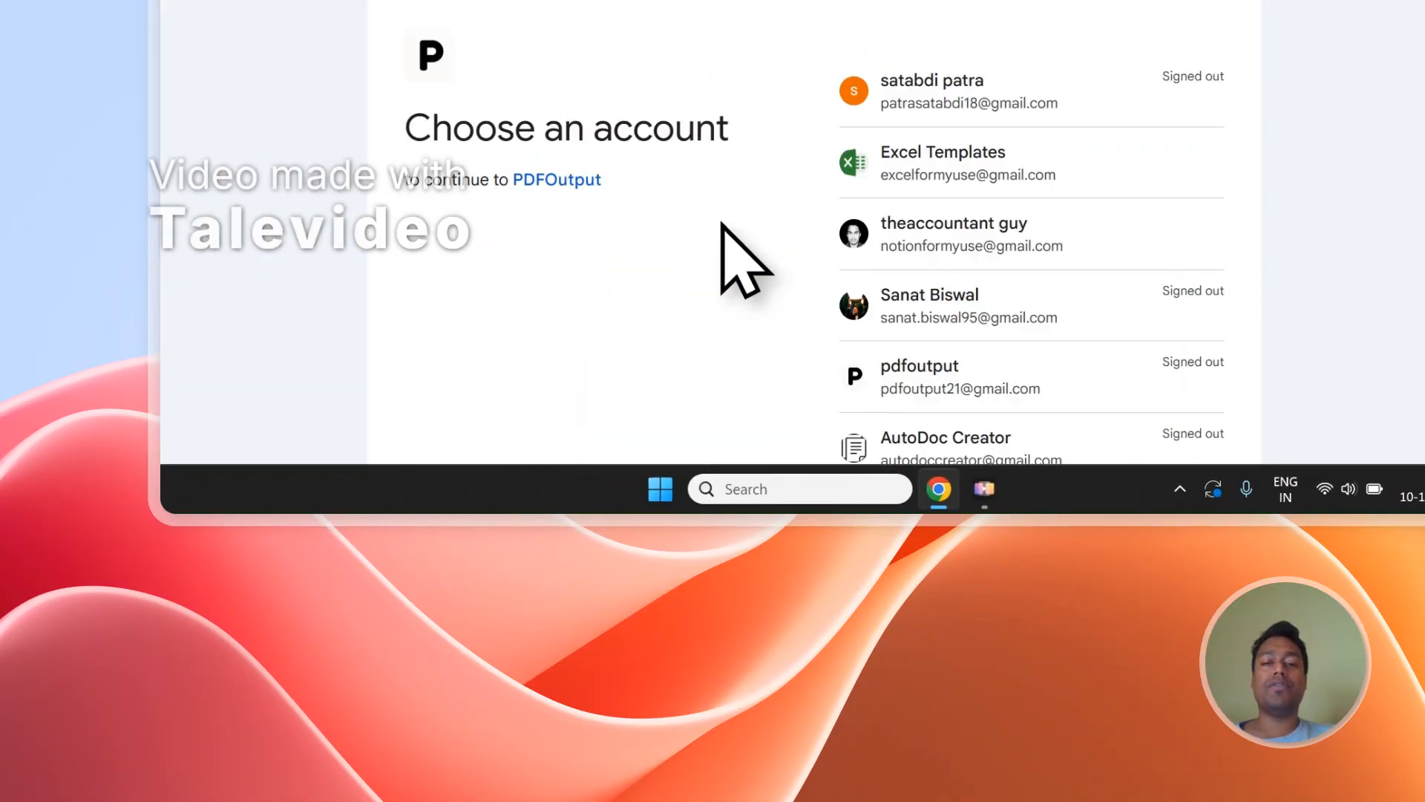
left_click(891, 227)
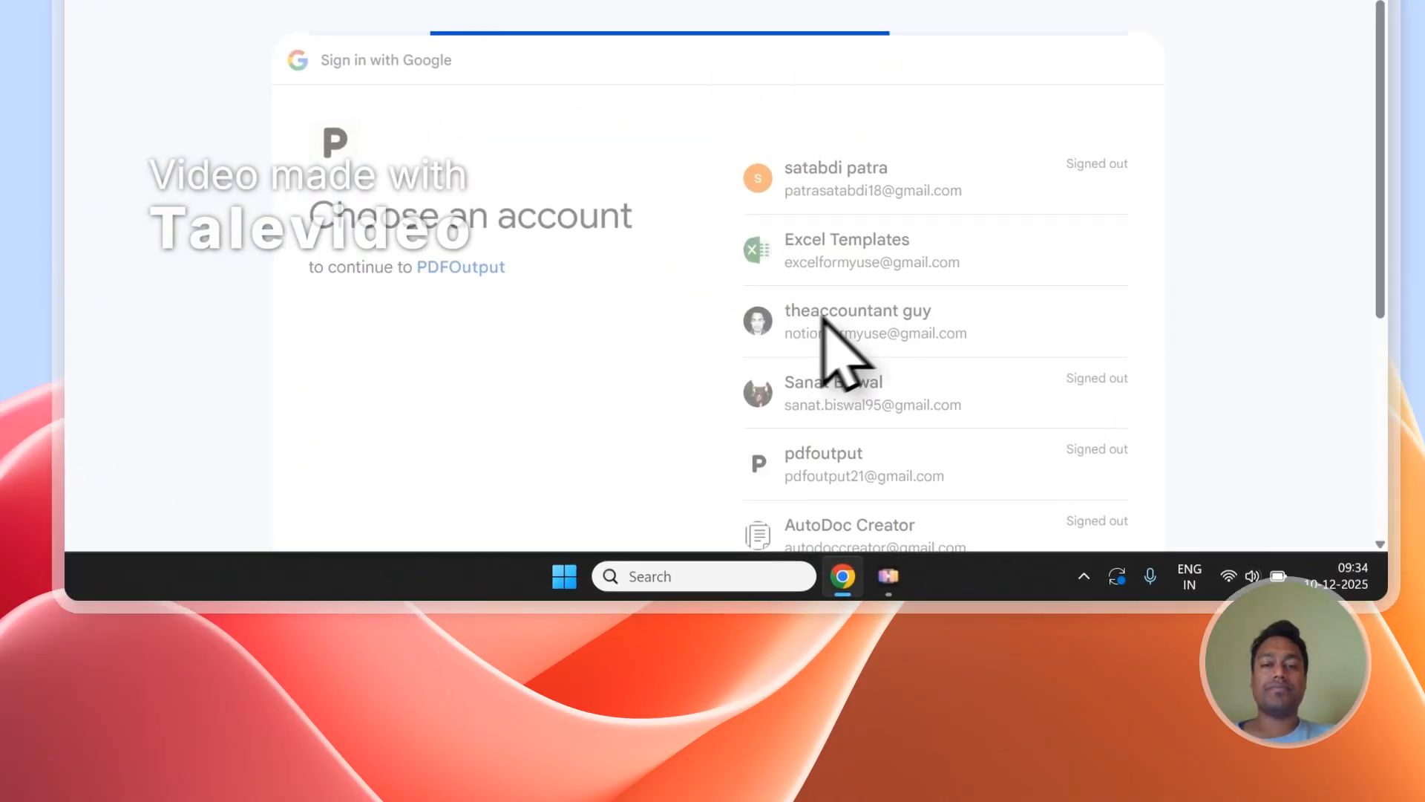
left_click(946, 481)
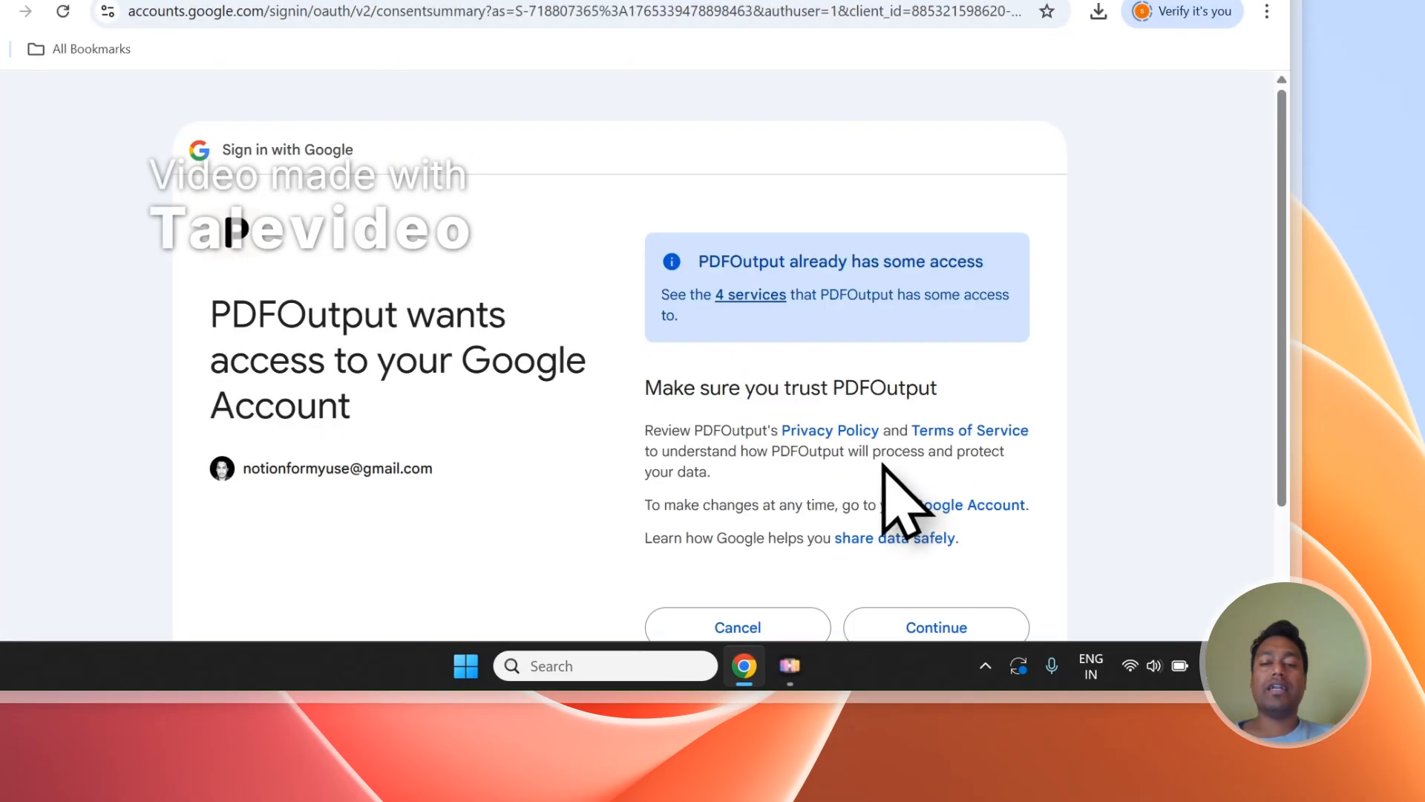
left_click(929, 628)
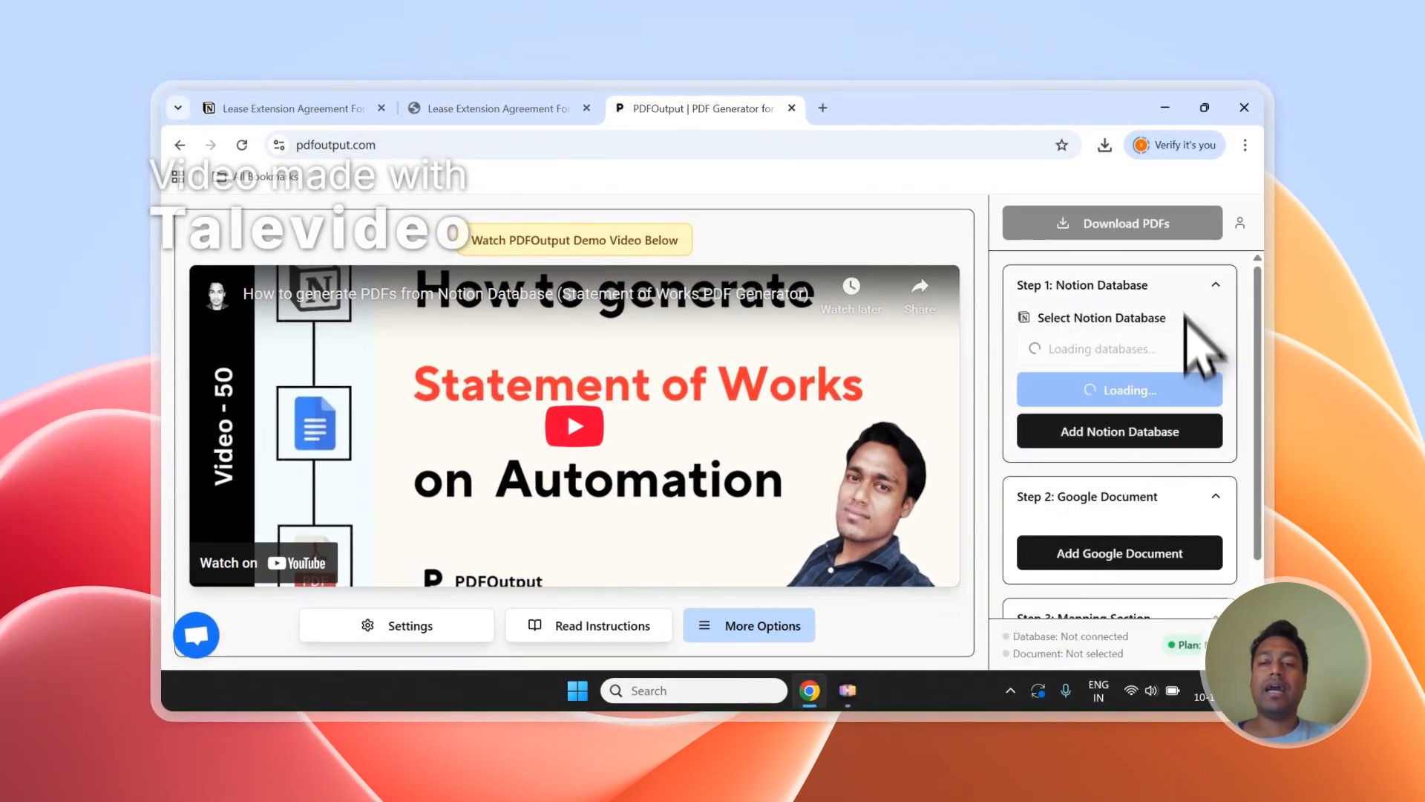
Step: Switch to the Notion responses page and copy its title, "Lease Extension Agreement Form"
left_click(497, 108)
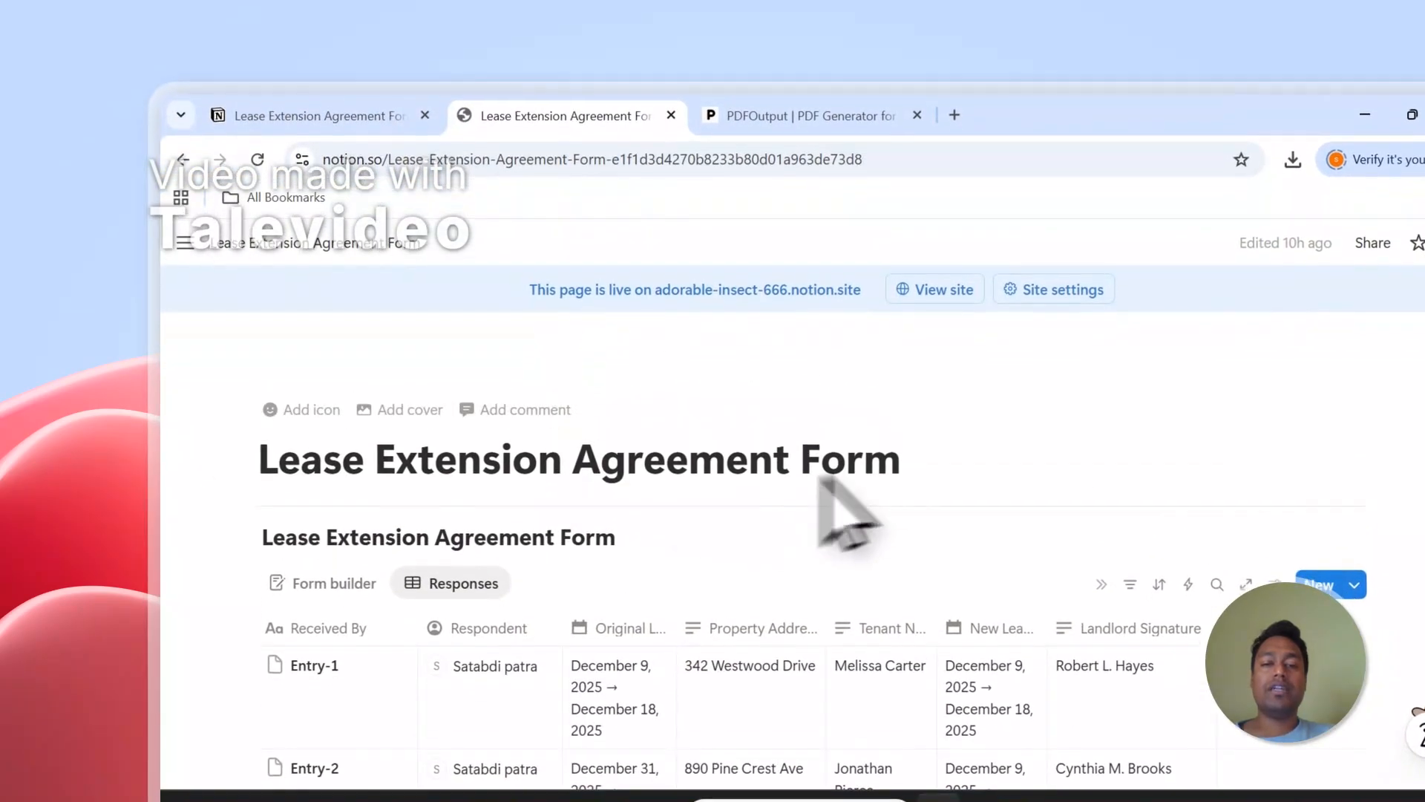
left_click_drag(900, 461, 458, 464)
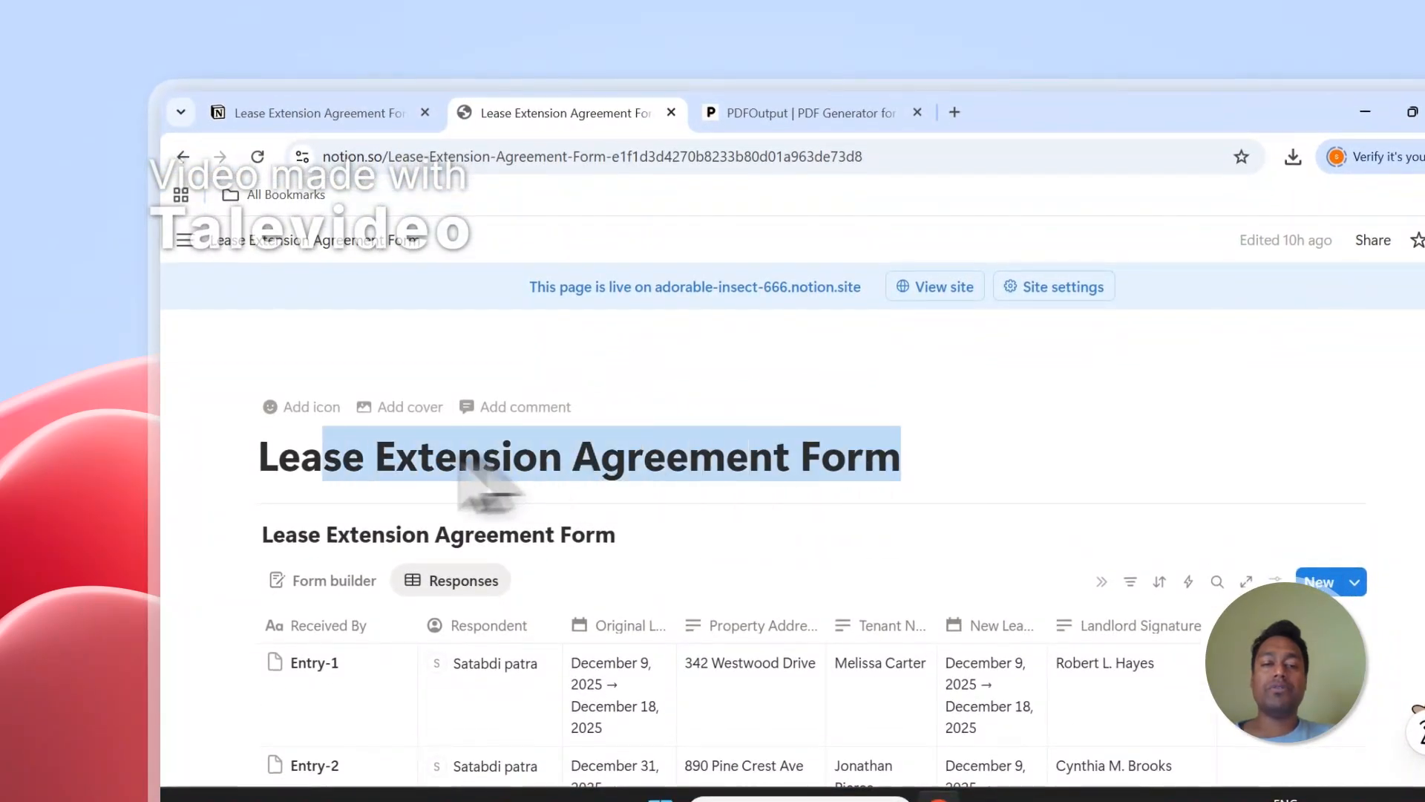
right_click(309, 455)
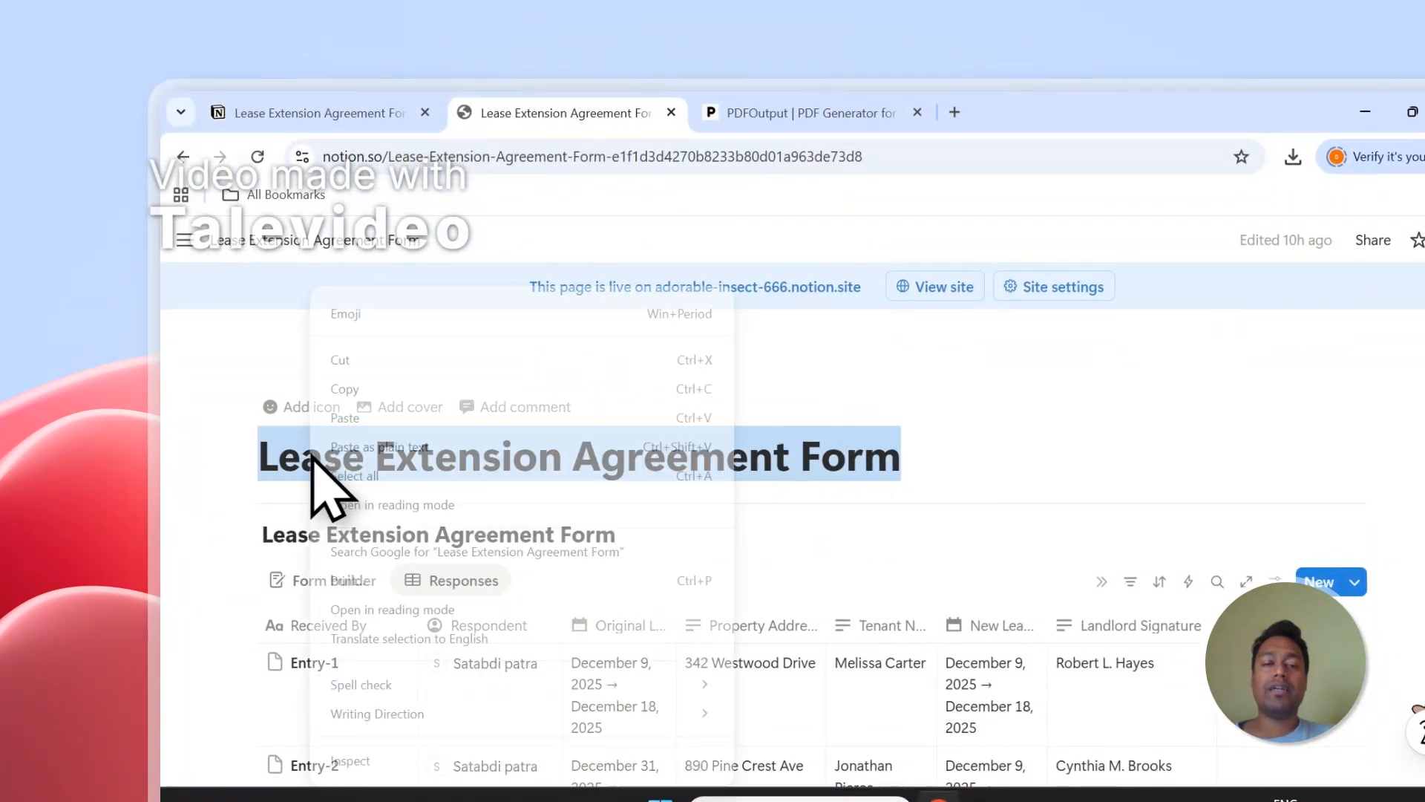
left_click(353, 386)
Step: Switch to PDFOutput and examine the Notion Database, Google Document and Mapping Section setup steps
left_click(798, 112)
scroll(950, 431, "down", 2)
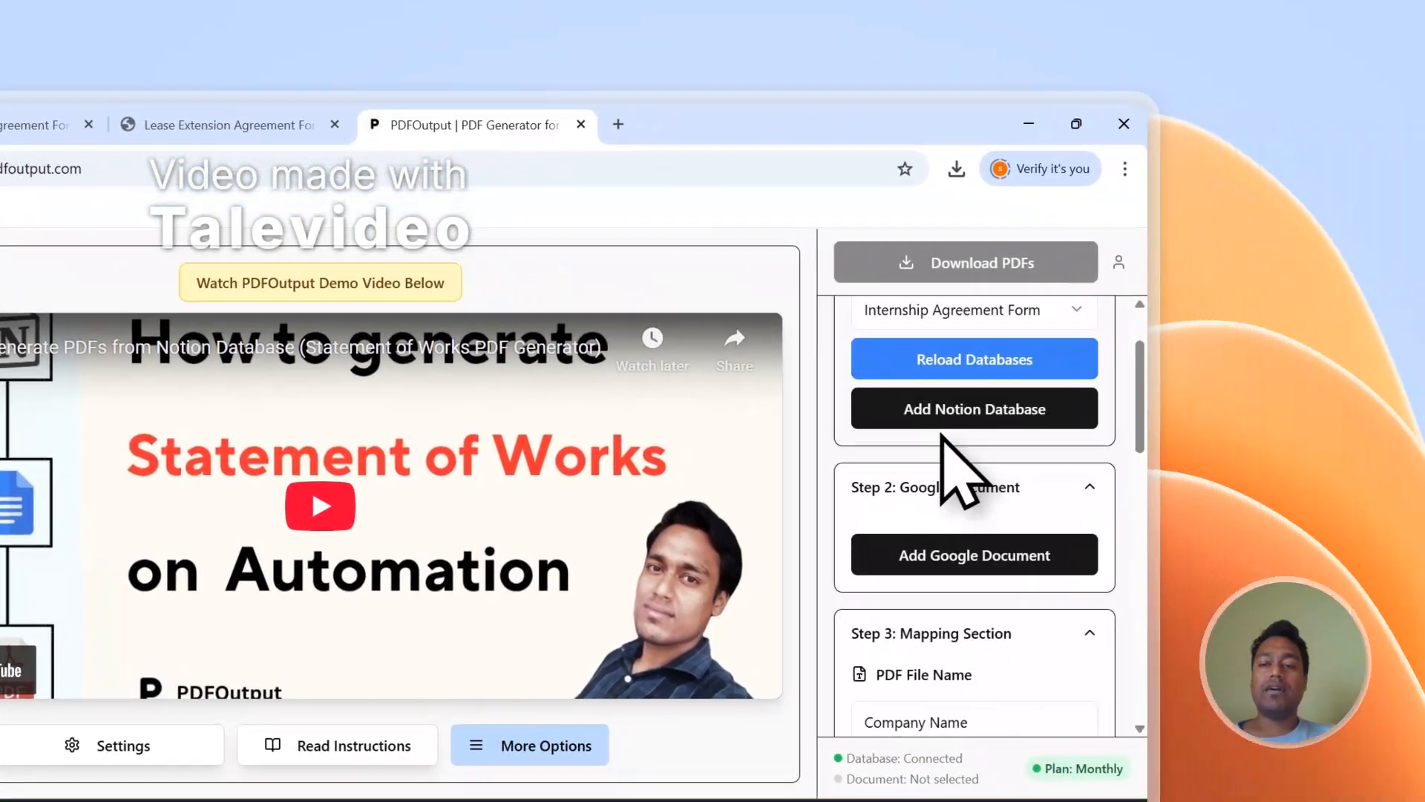
scroll(952, 505, "up", 1)
scroll(965, 427, "down", 2)
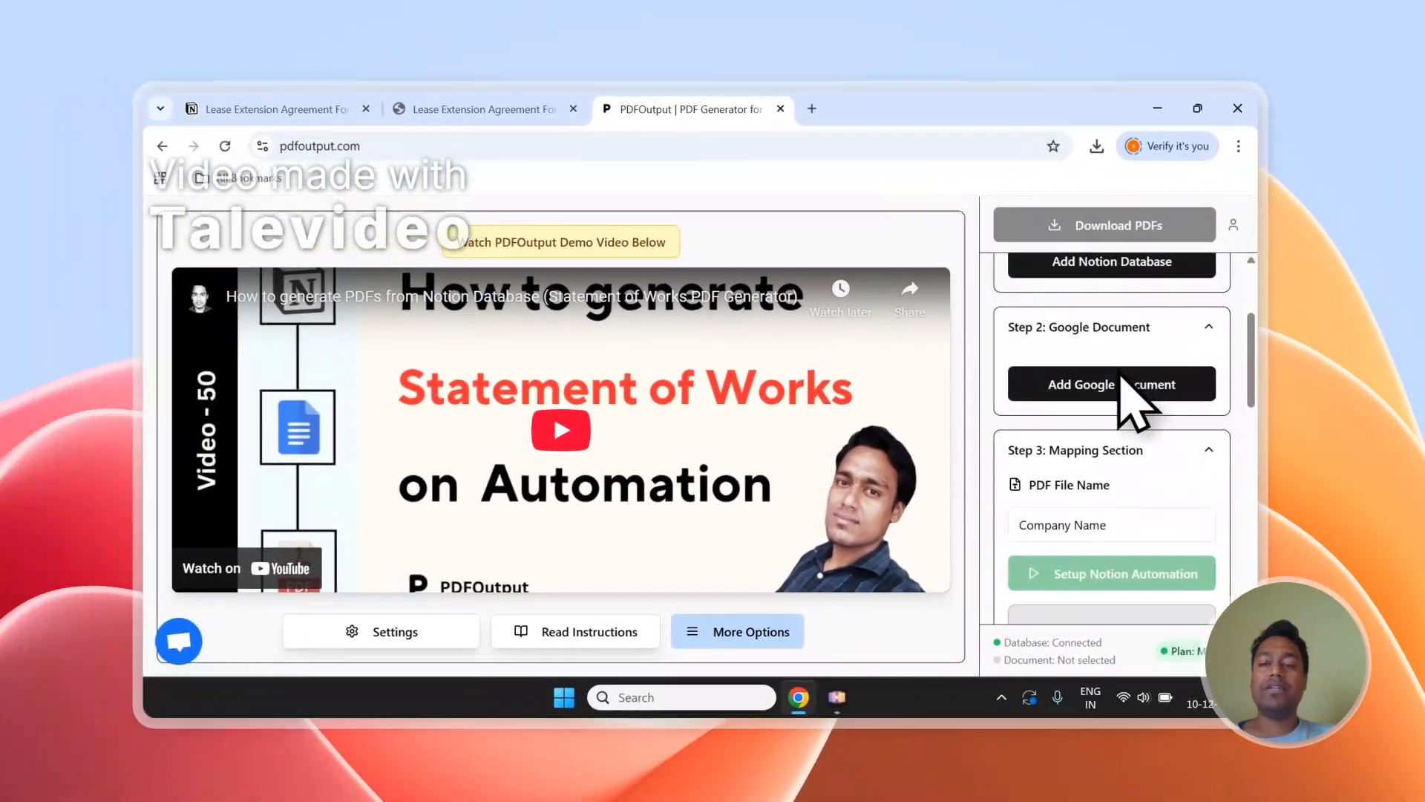
scroll(1158, 364, "down", 5)
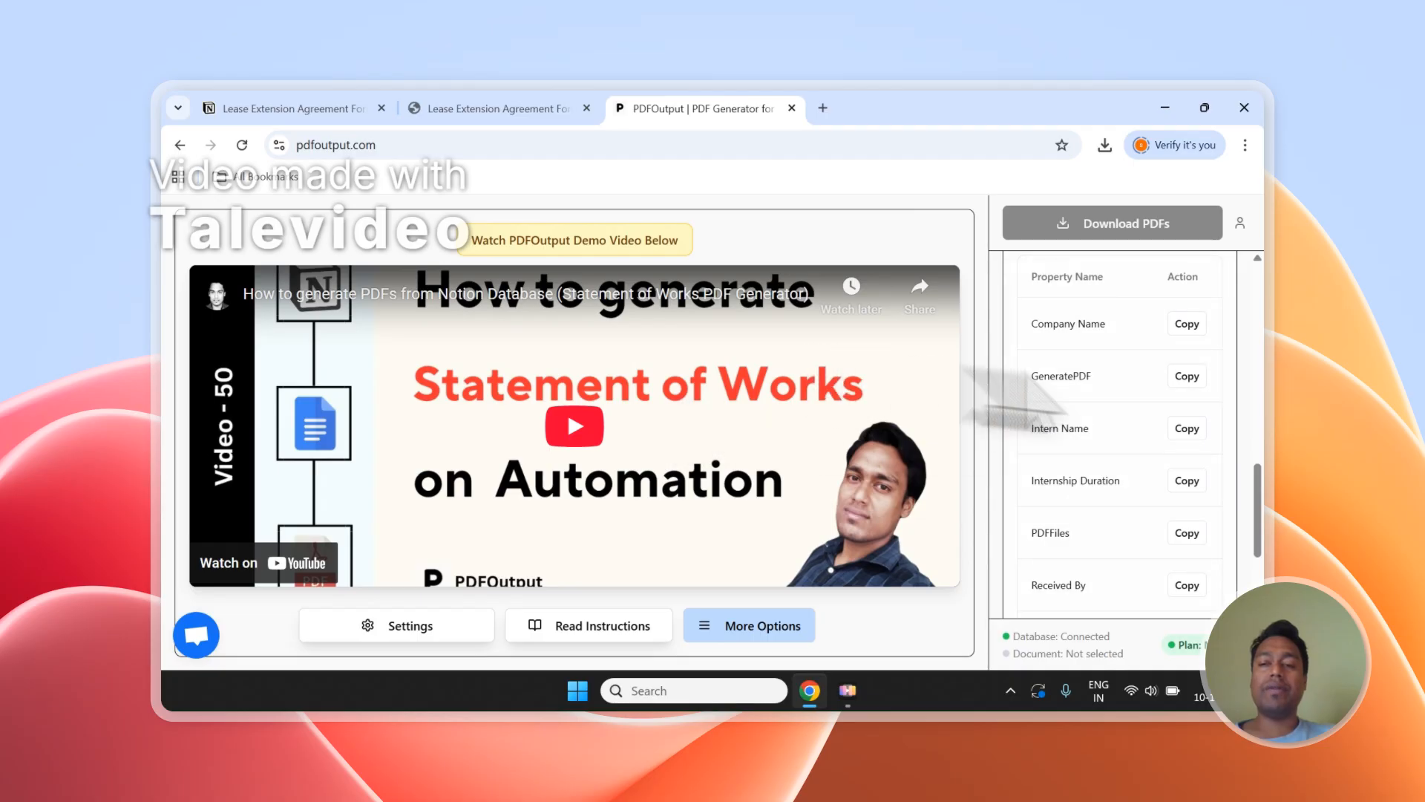
scroll(1262, 391, "up", 5)
scroll(1262, 415, "up", 3)
Step: Start adding a Notion database in PDFOutput, and copy the "Lease Extension Agreement Form" title from the Notion page
left_click(1186, 431)
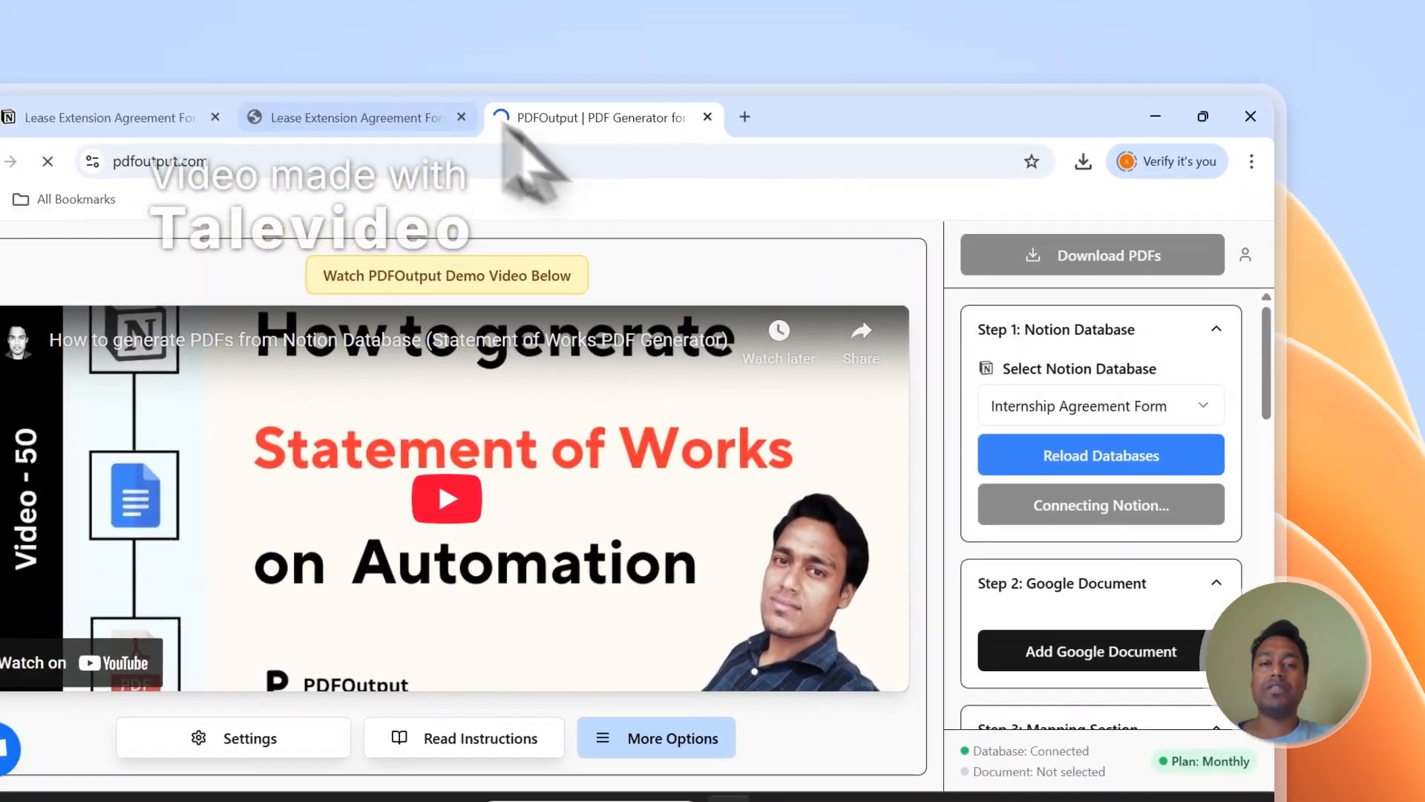
left_click(445, 117)
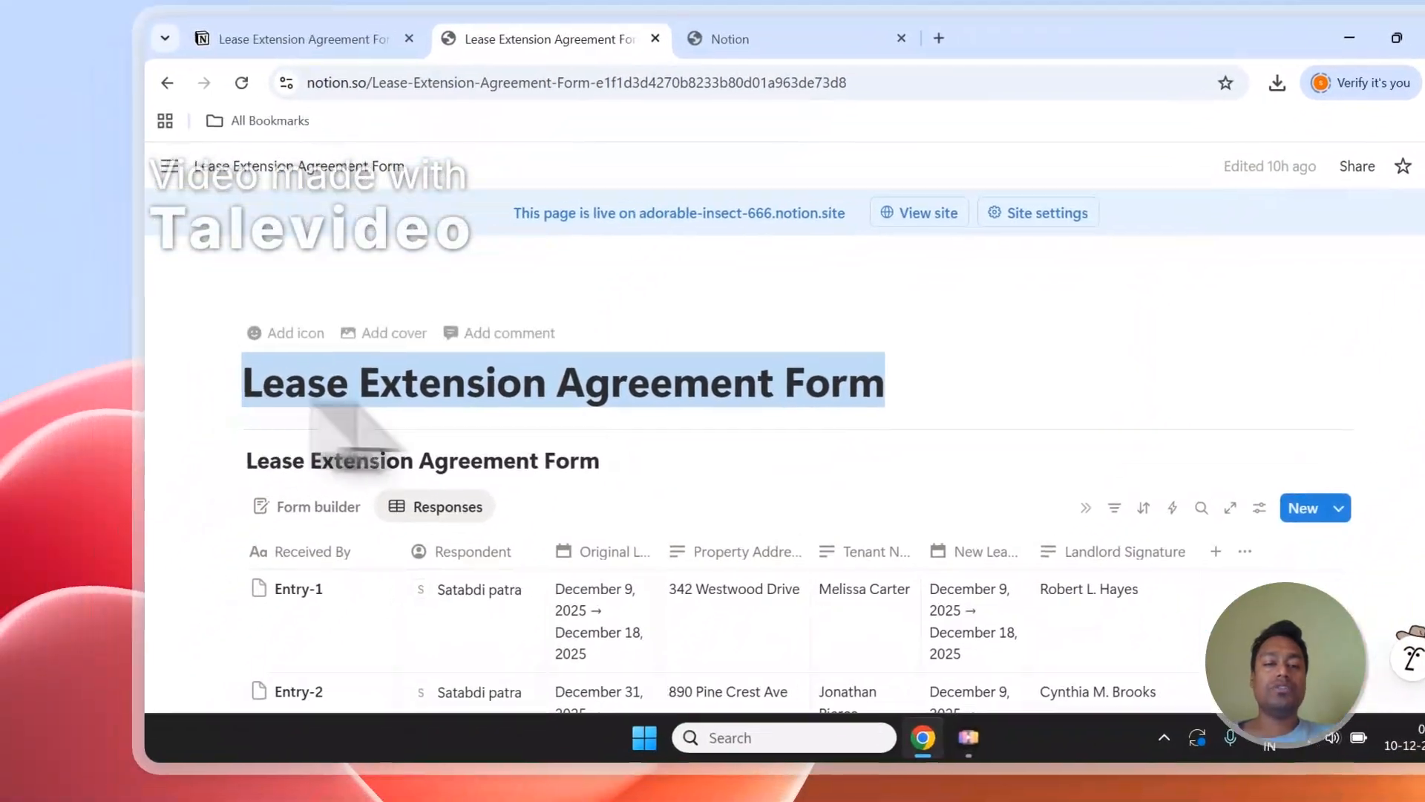
left_click(660, 529)
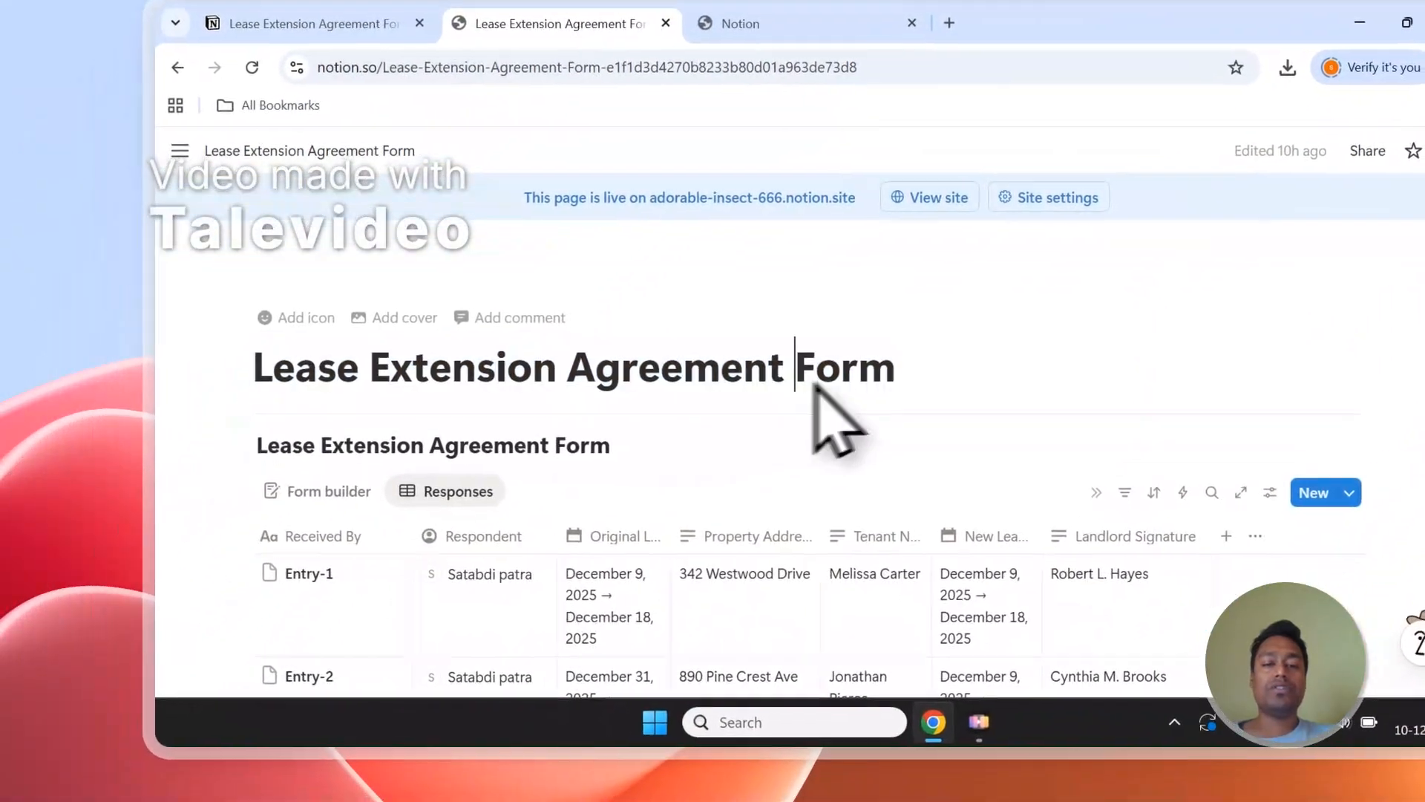
left_click_drag(761, 531, 723, 530)
left_click_drag(777, 397, 138, 399)
right_click(246, 395)
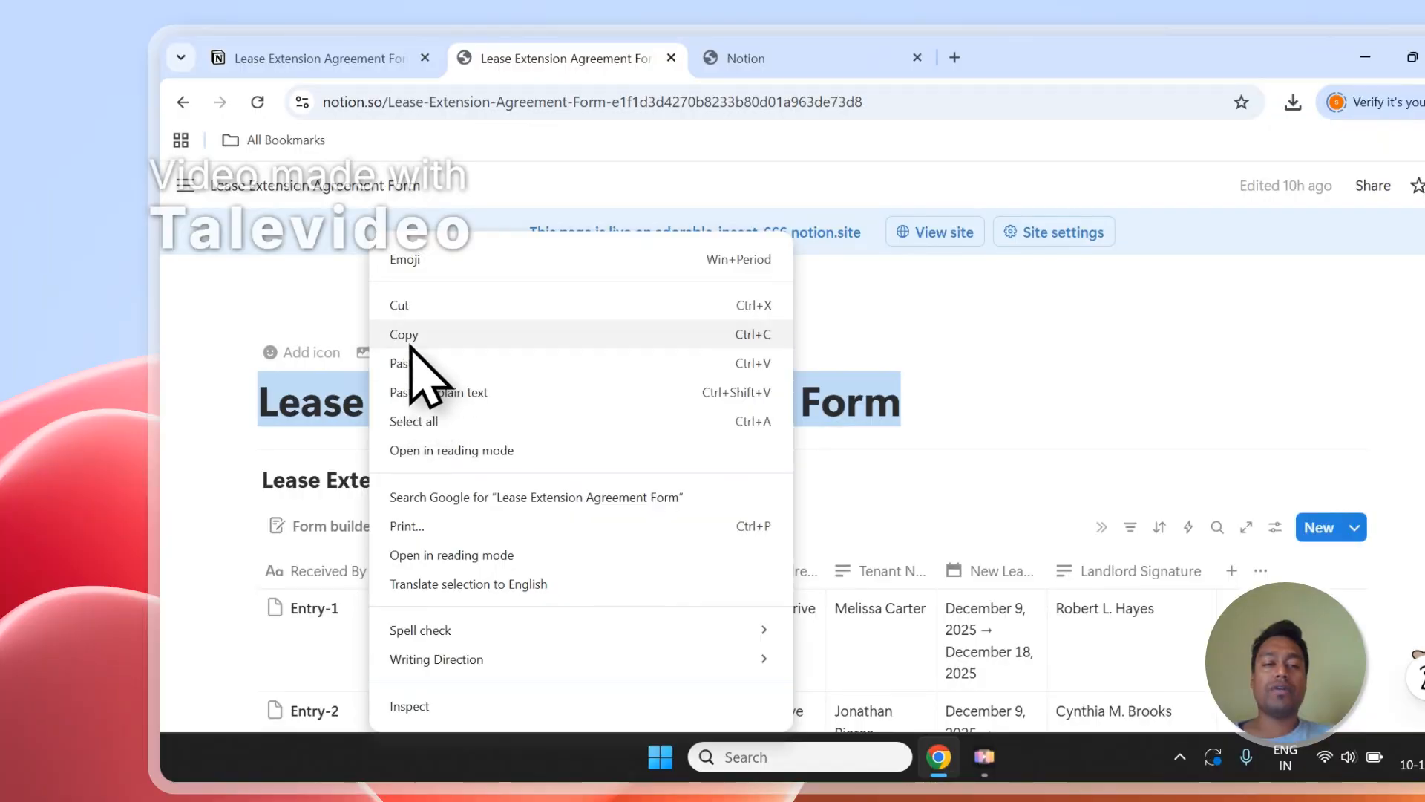
left_click(411, 338)
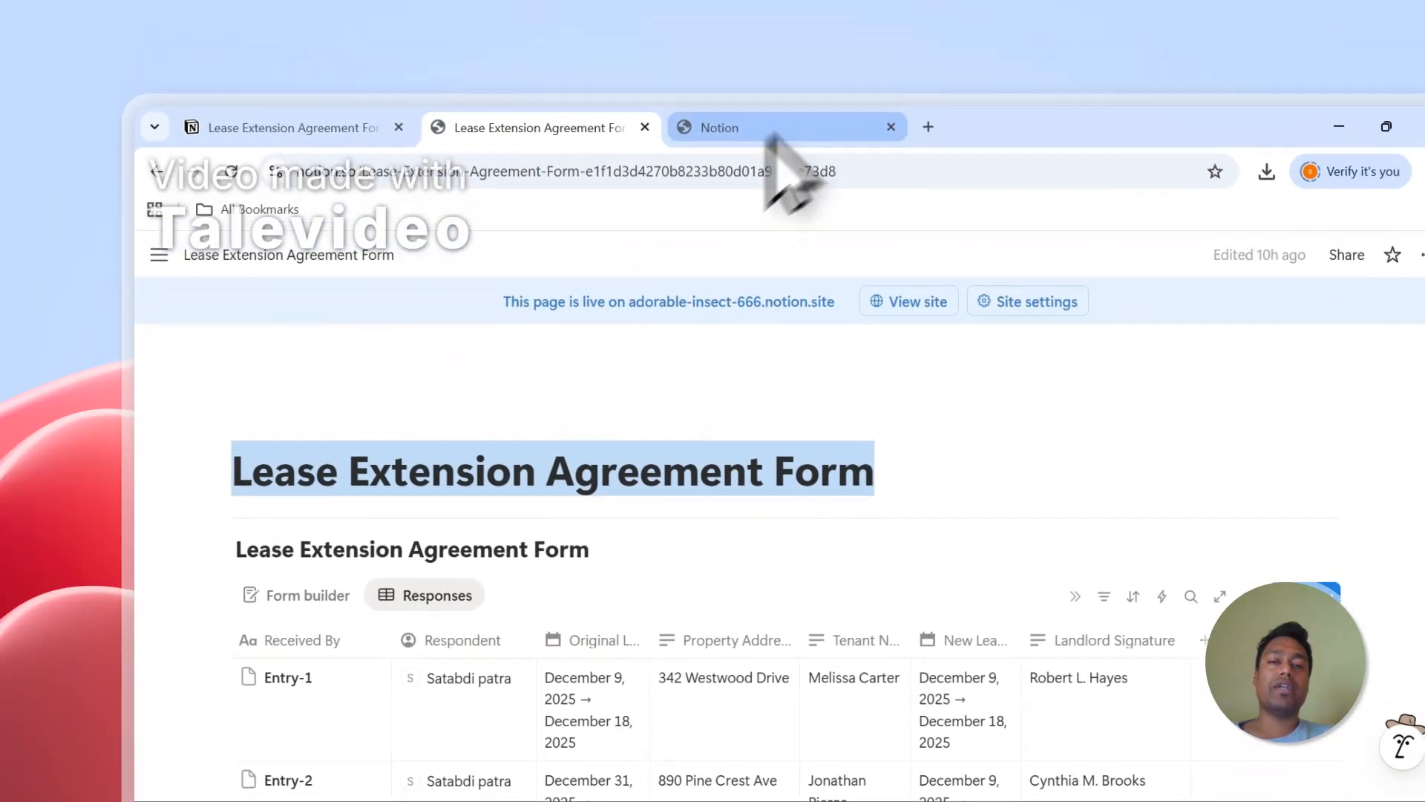
Step: In the Notion connection request, search the pages for the copied title and add the top-level Lease Extension Agreement Form page
left_click(772, 58)
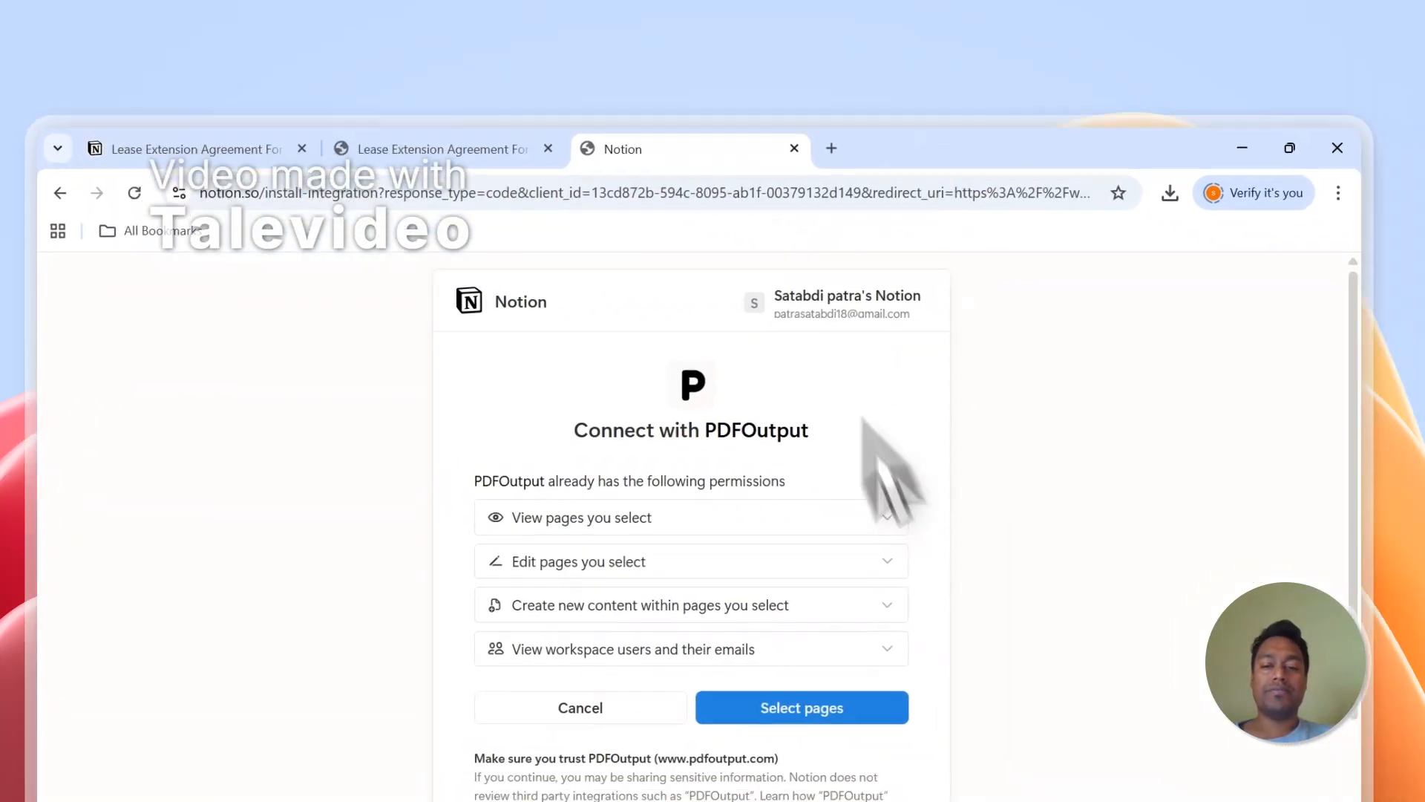
left_click(624, 613)
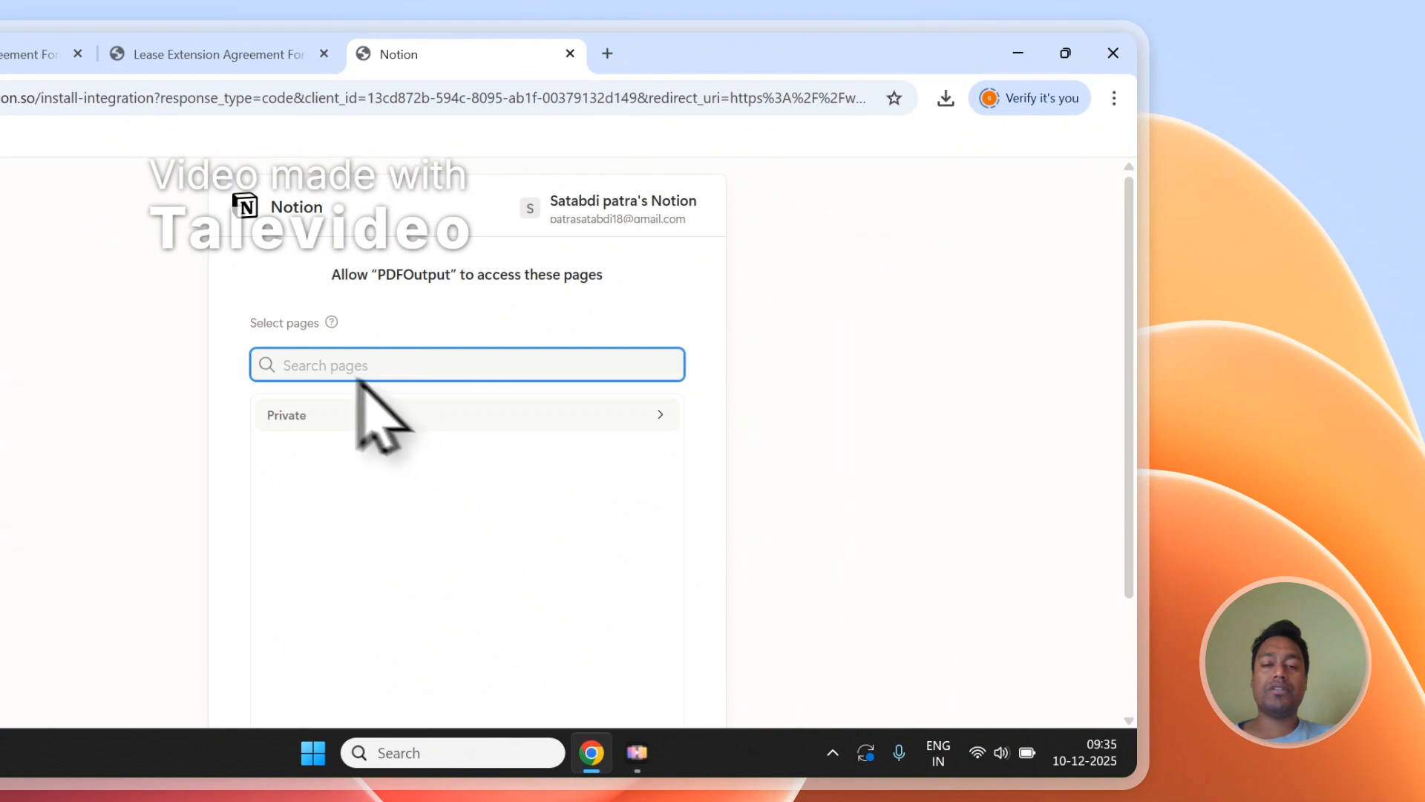
right_click(313, 375)
left_click(330, 490)
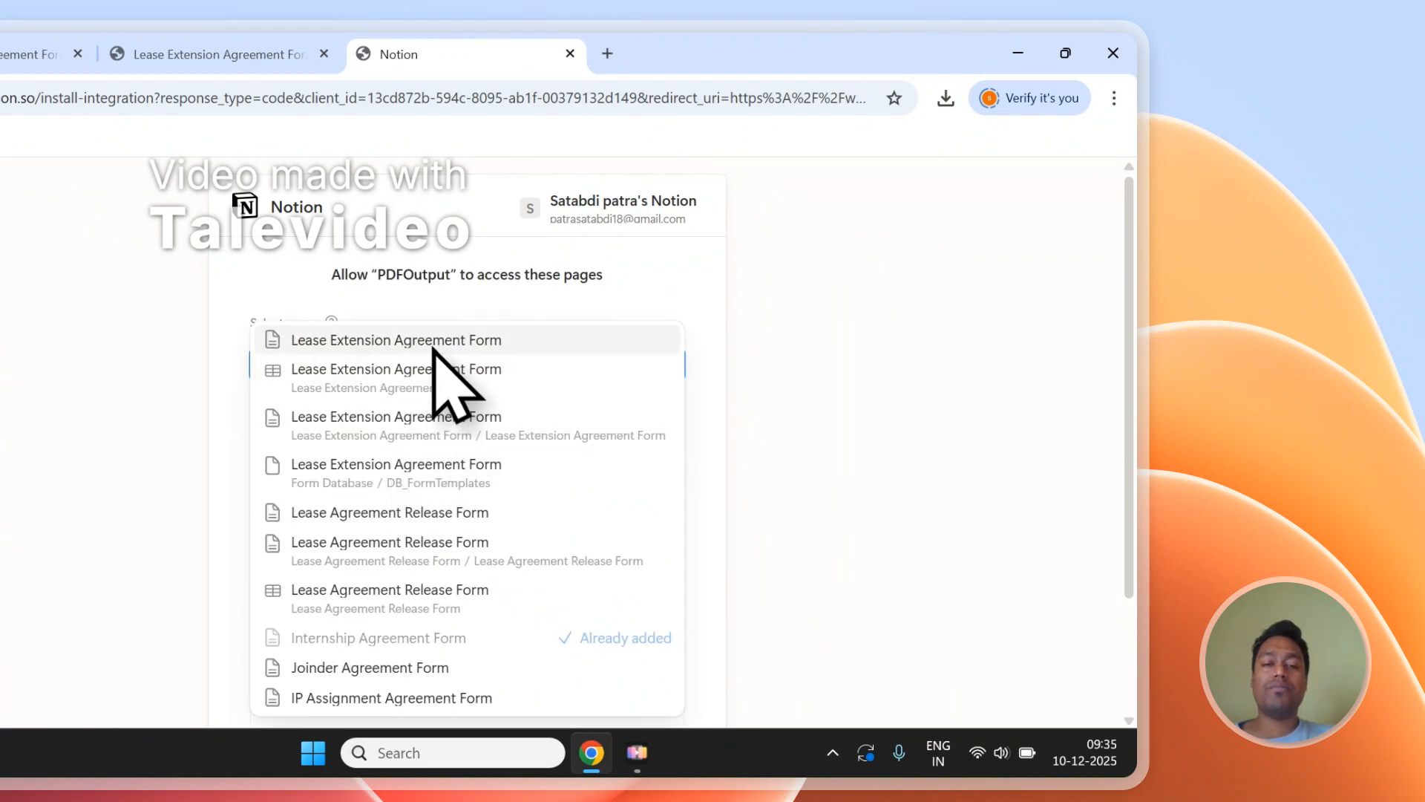
left_click(433, 346)
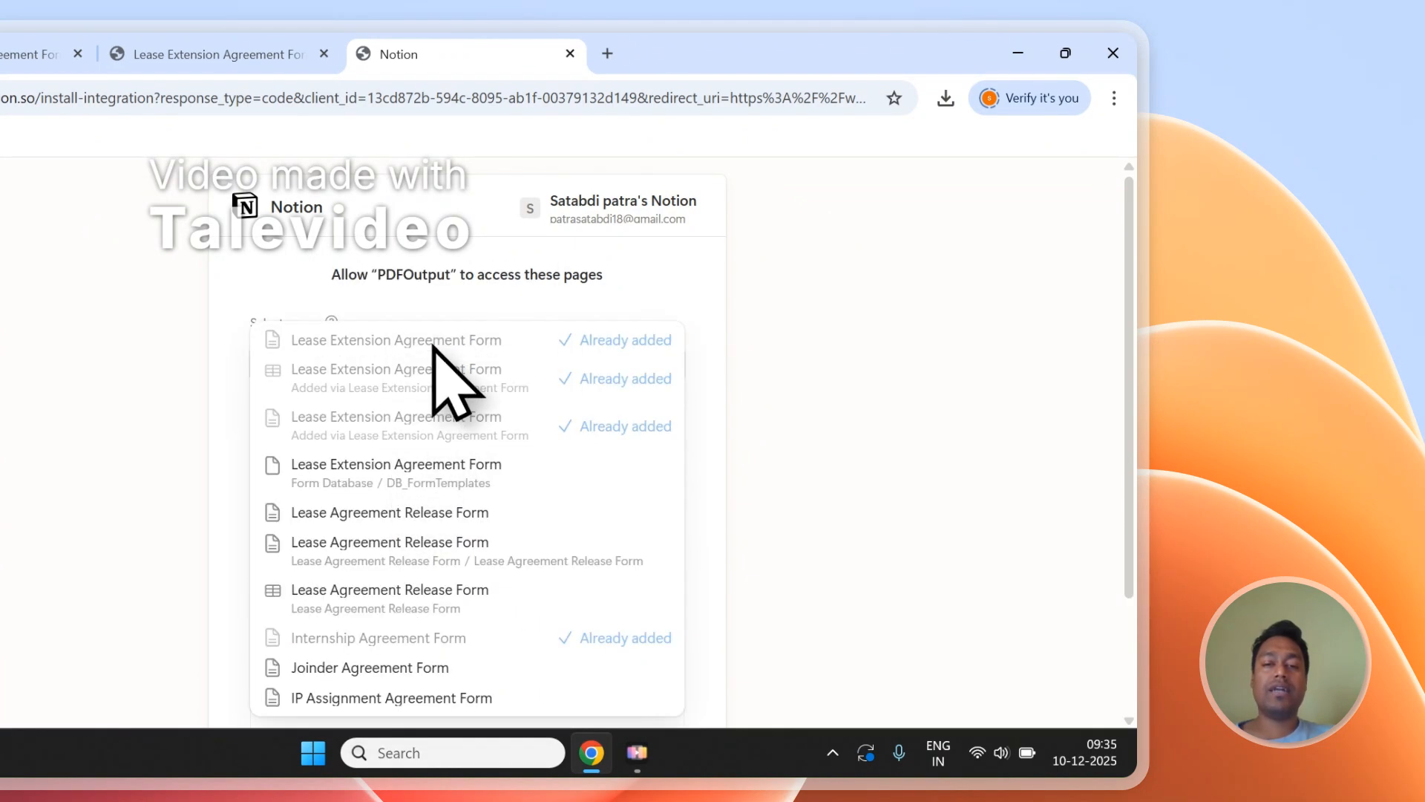
left_click(611, 302)
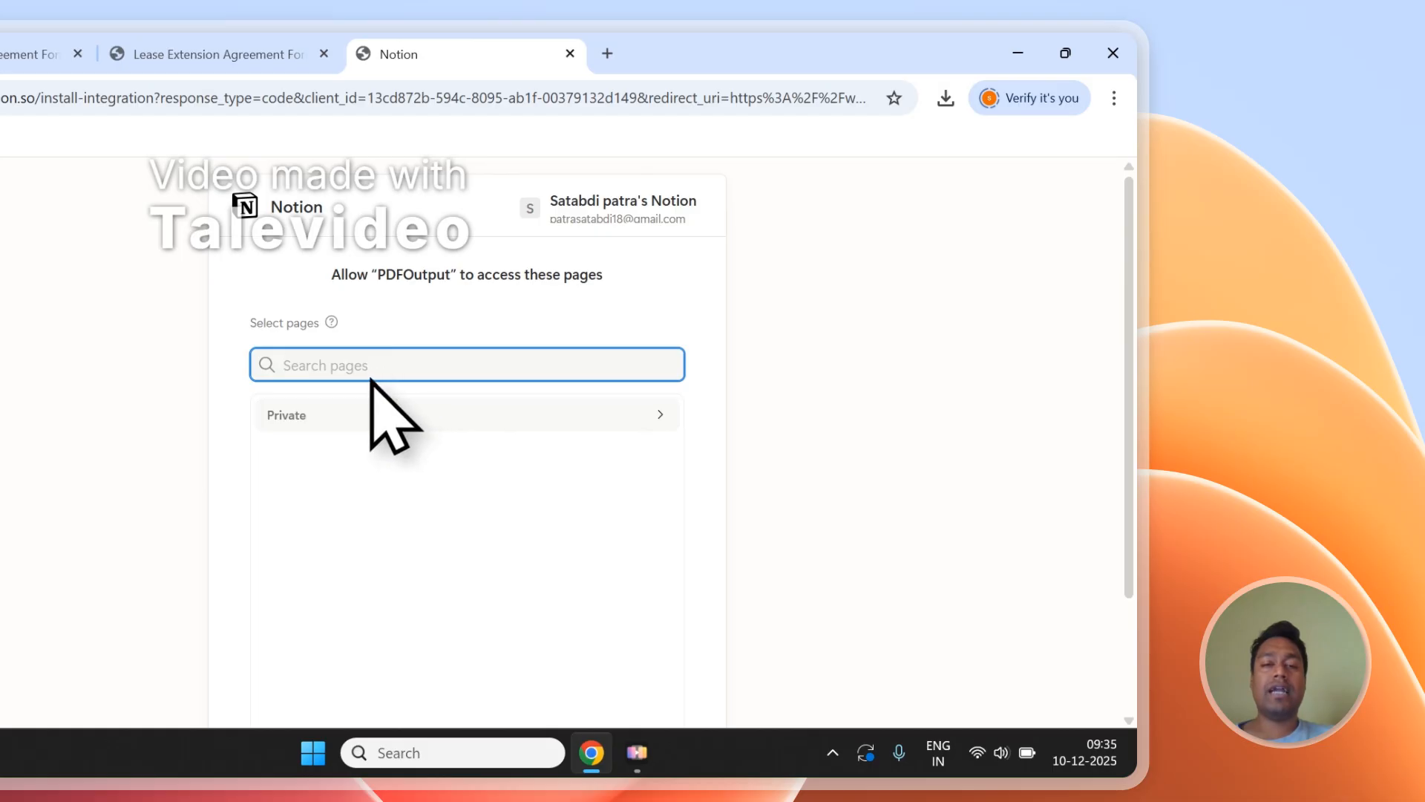
Step: Expand the Private pages list to review its top-level pages, and return to the Lease Extension Agreement Form page
left_click(342, 417)
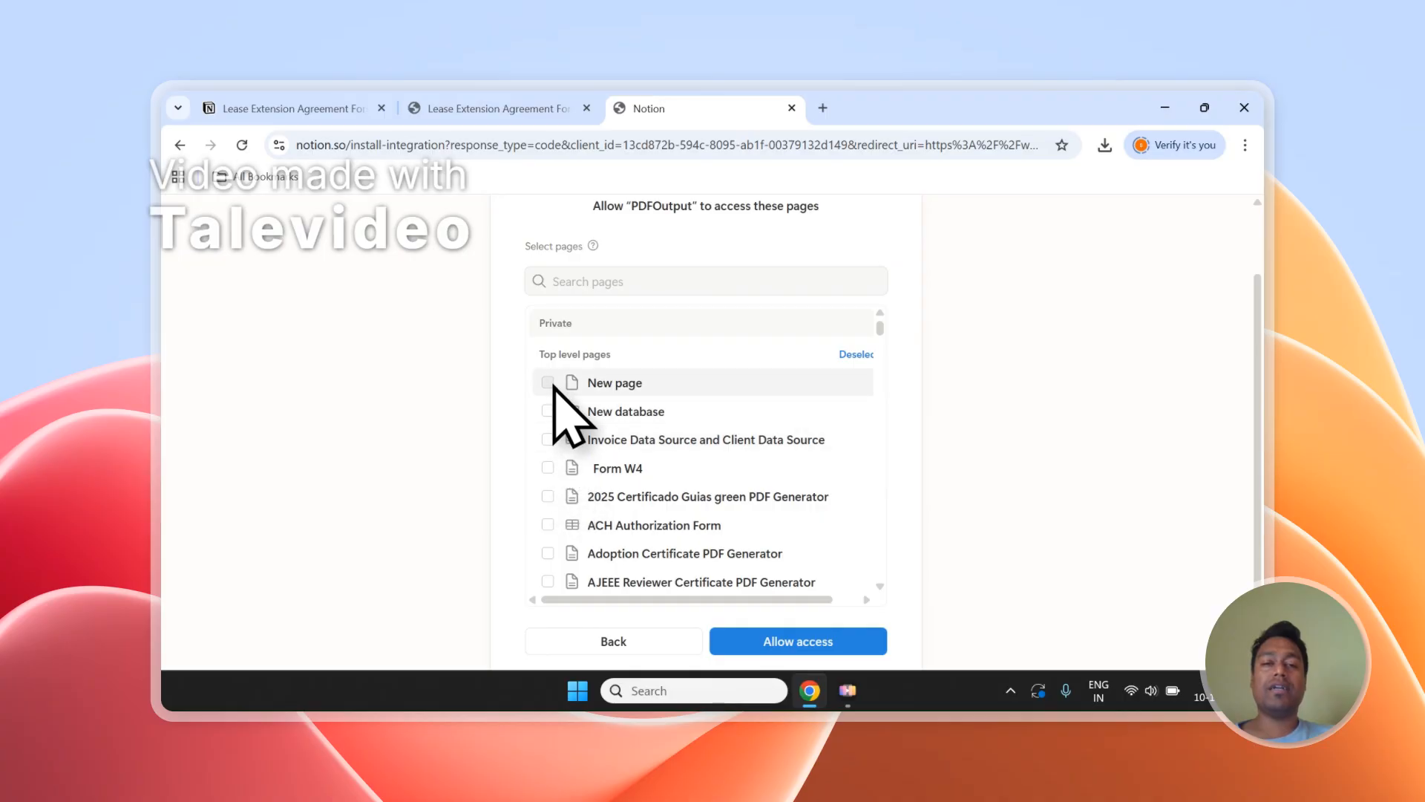
scroll(582, 414, "up", 2)
left_click(534, 109)
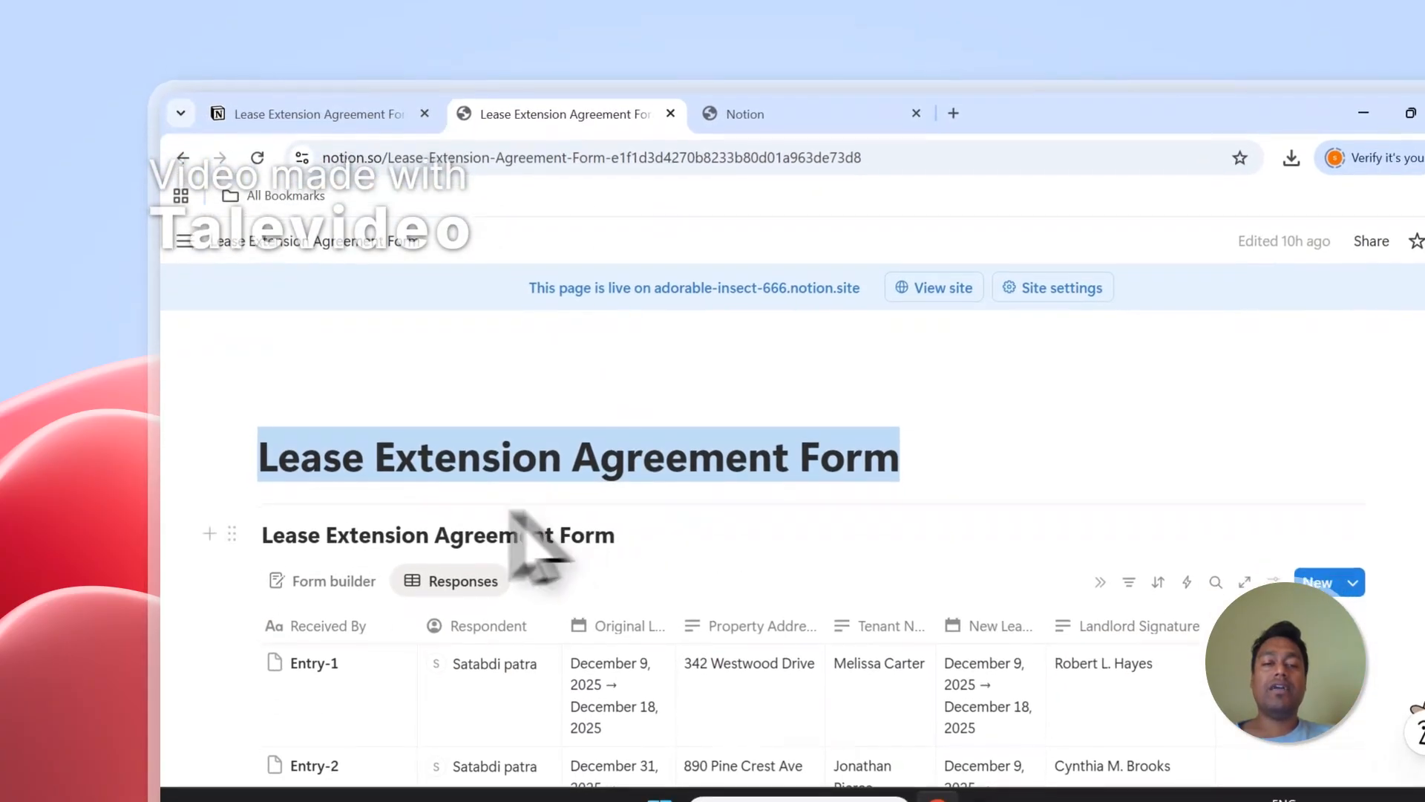
left_click(712, 444)
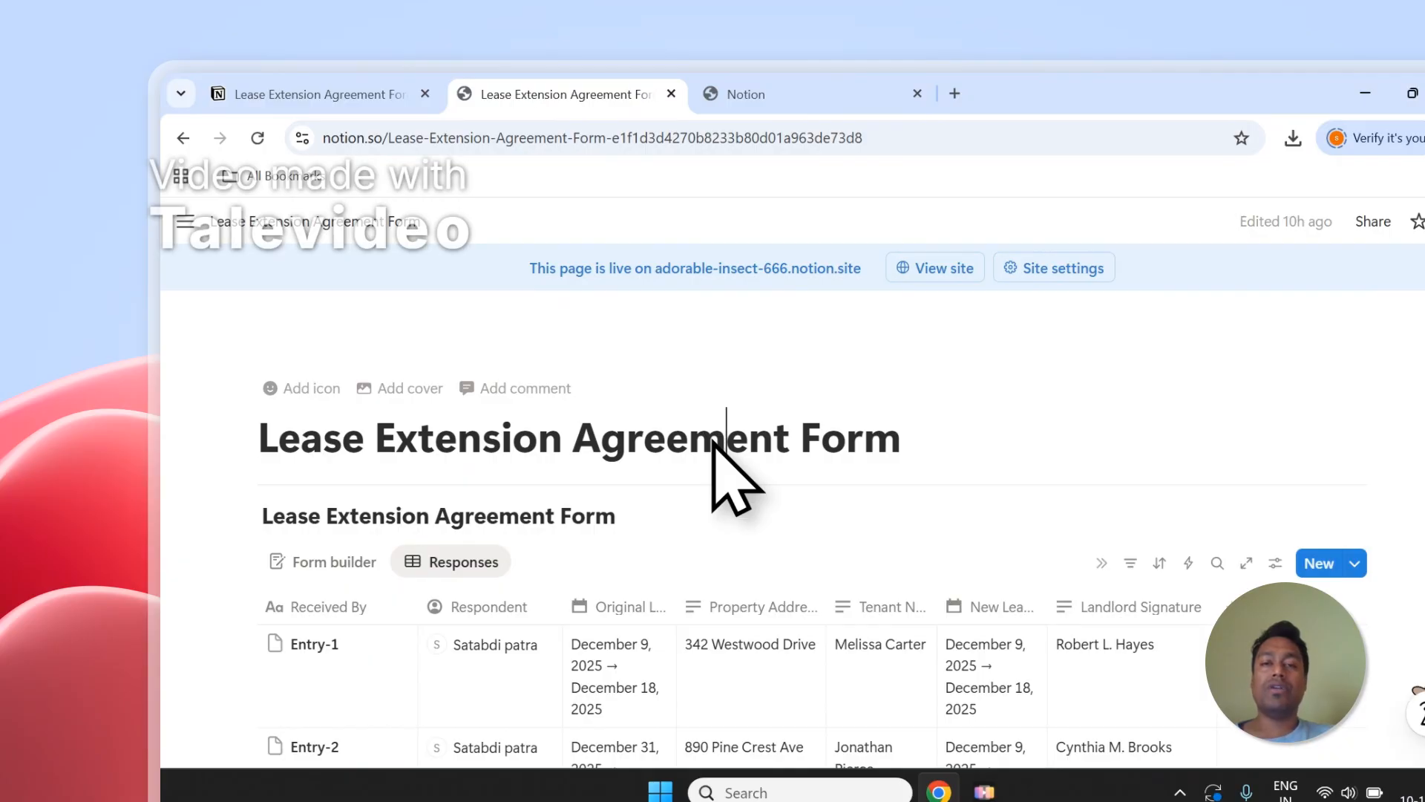
Step: Return to the Notion connection request and allow PDFOutput to access the selected pages
left_click(729, 94)
left_click(701, 410)
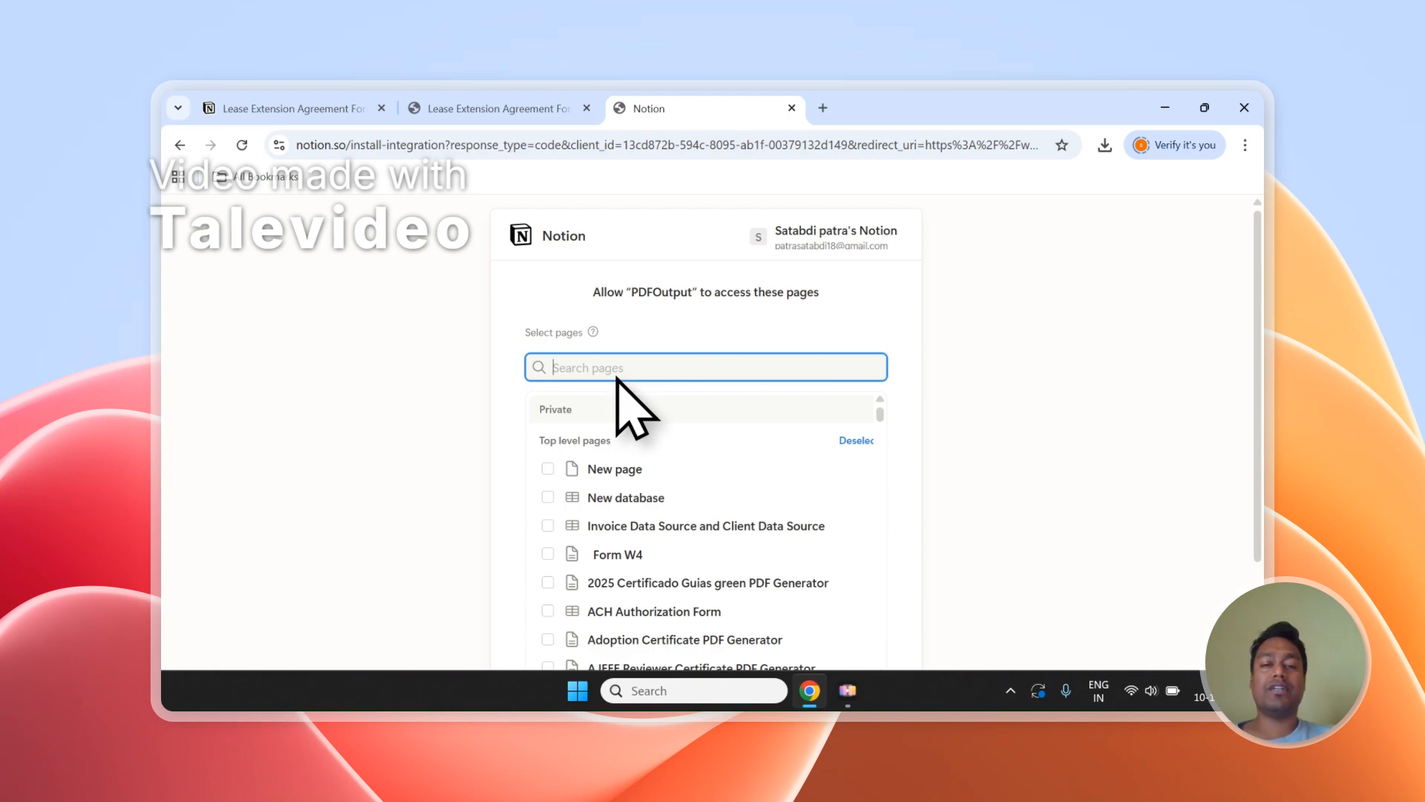
scroll(986, 428, "down", 3)
left_click(781, 599)
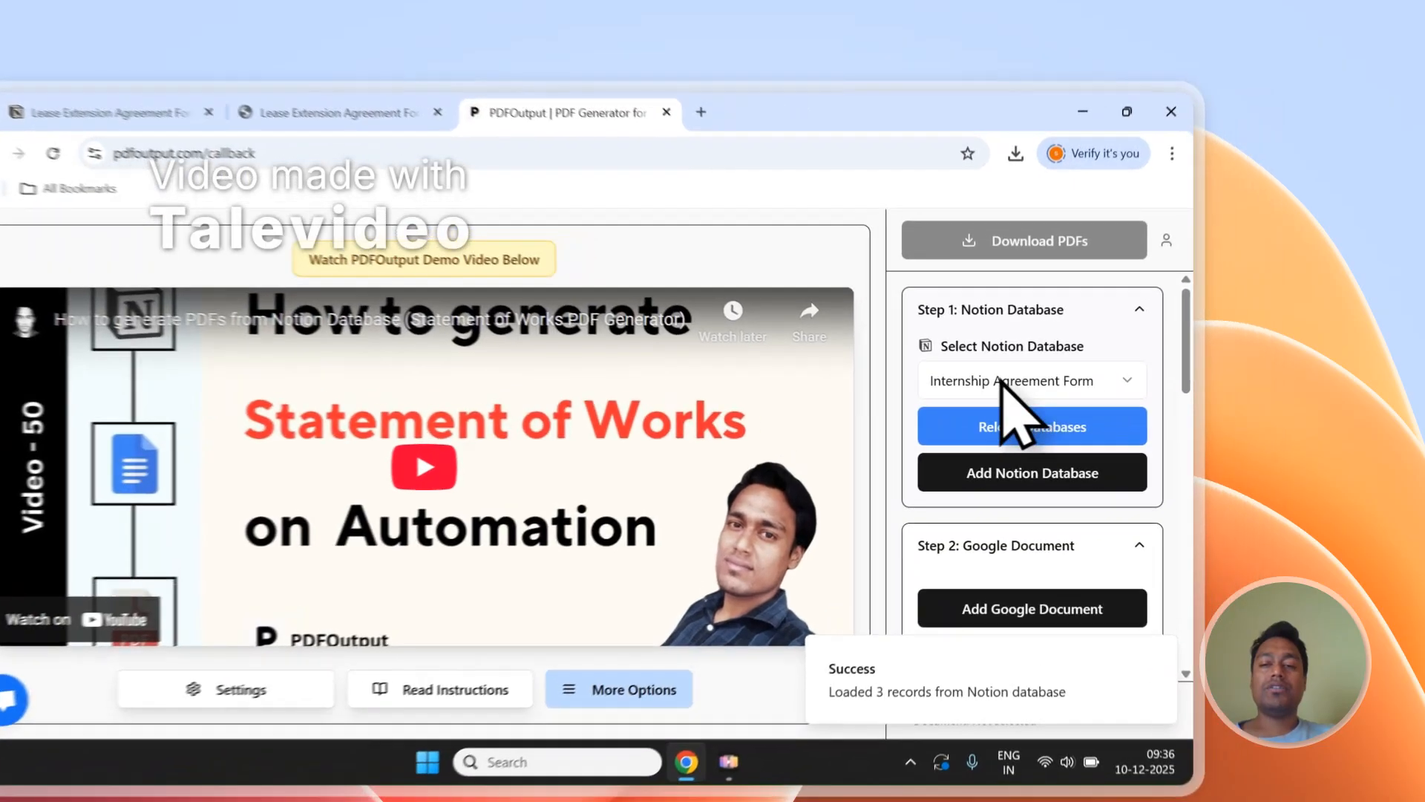
Step: Check the available Notion databases in PDFOutput and reload the database list
left_click(1087, 349)
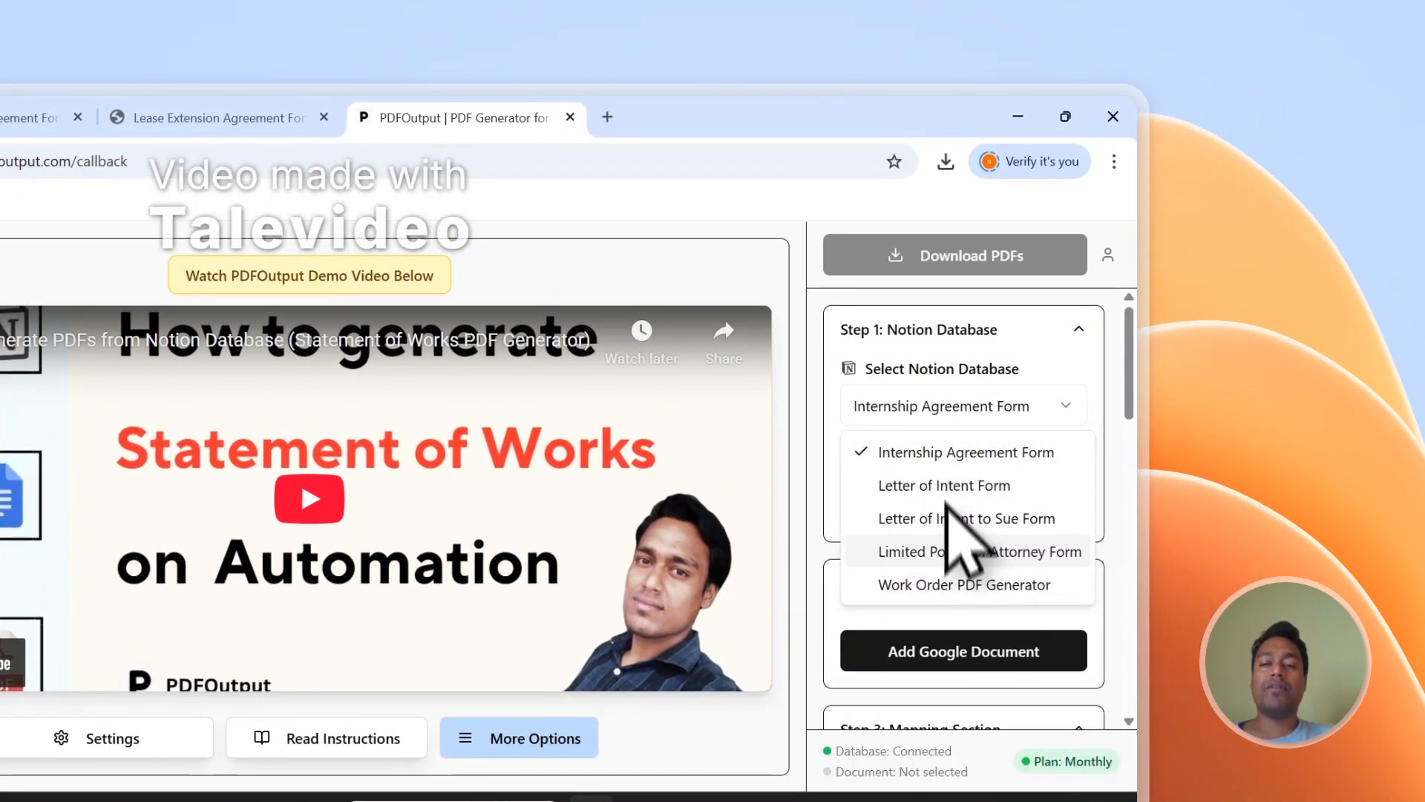
left_click(947, 374)
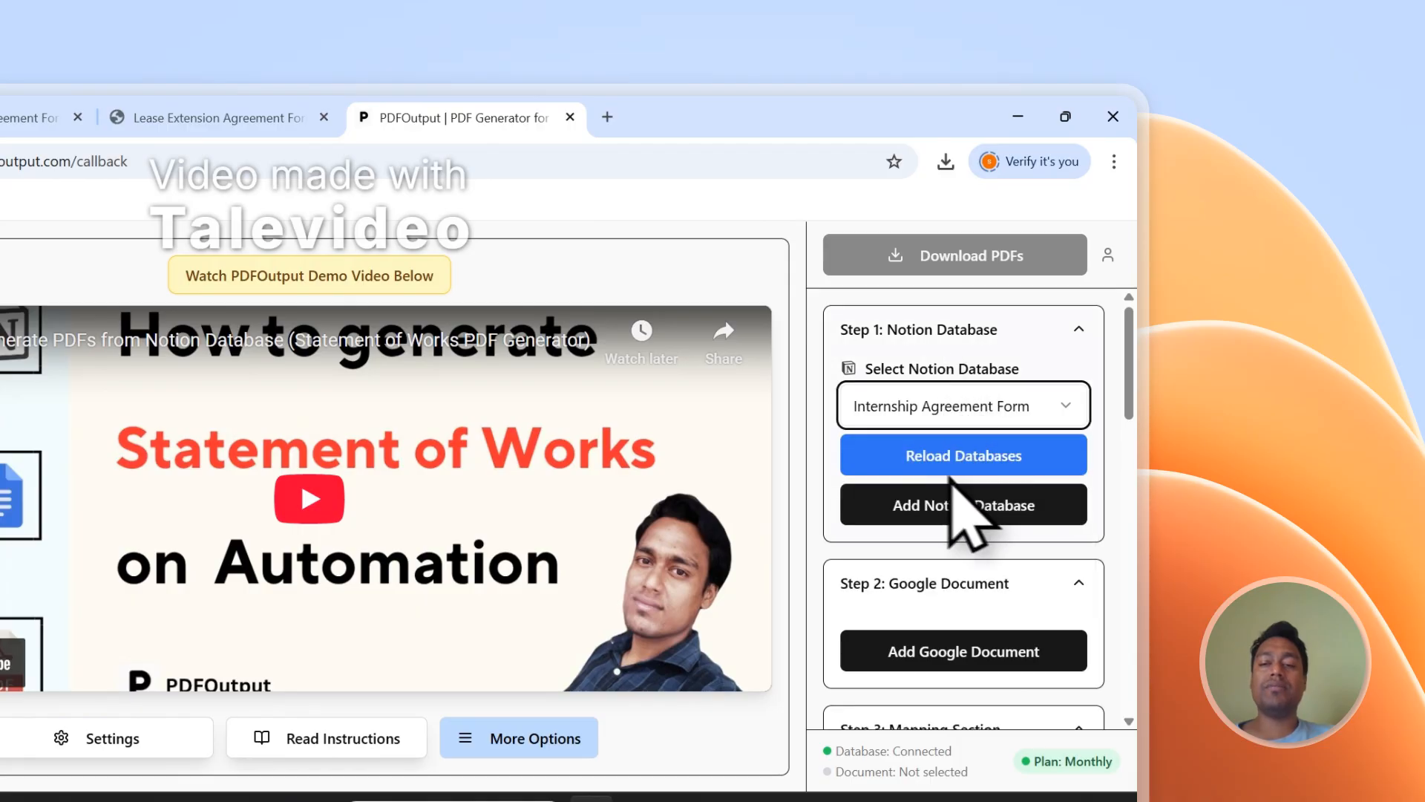
left_click(928, 455)
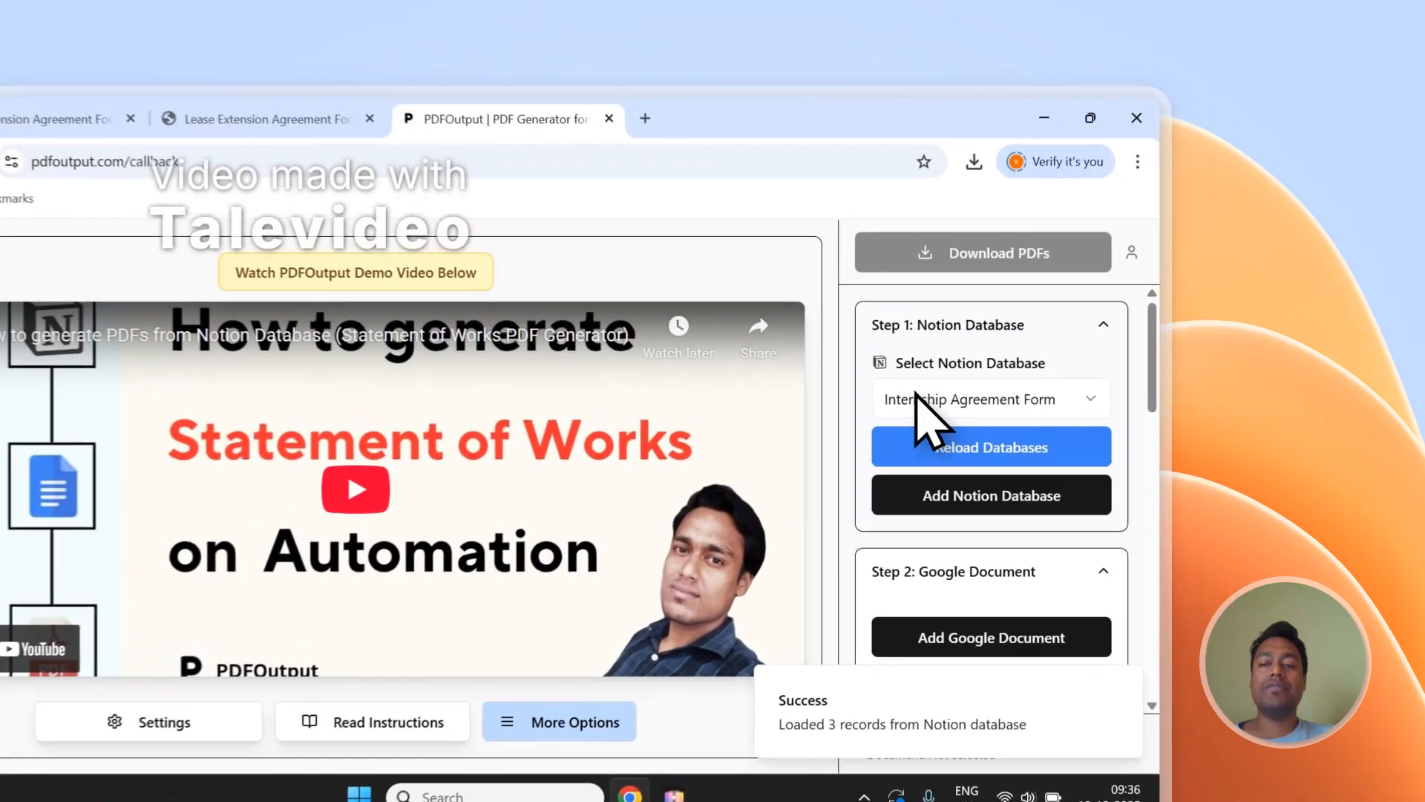
Step: Select Lease Extension Agreement Form as the Notion database
left_click(1066, 348)
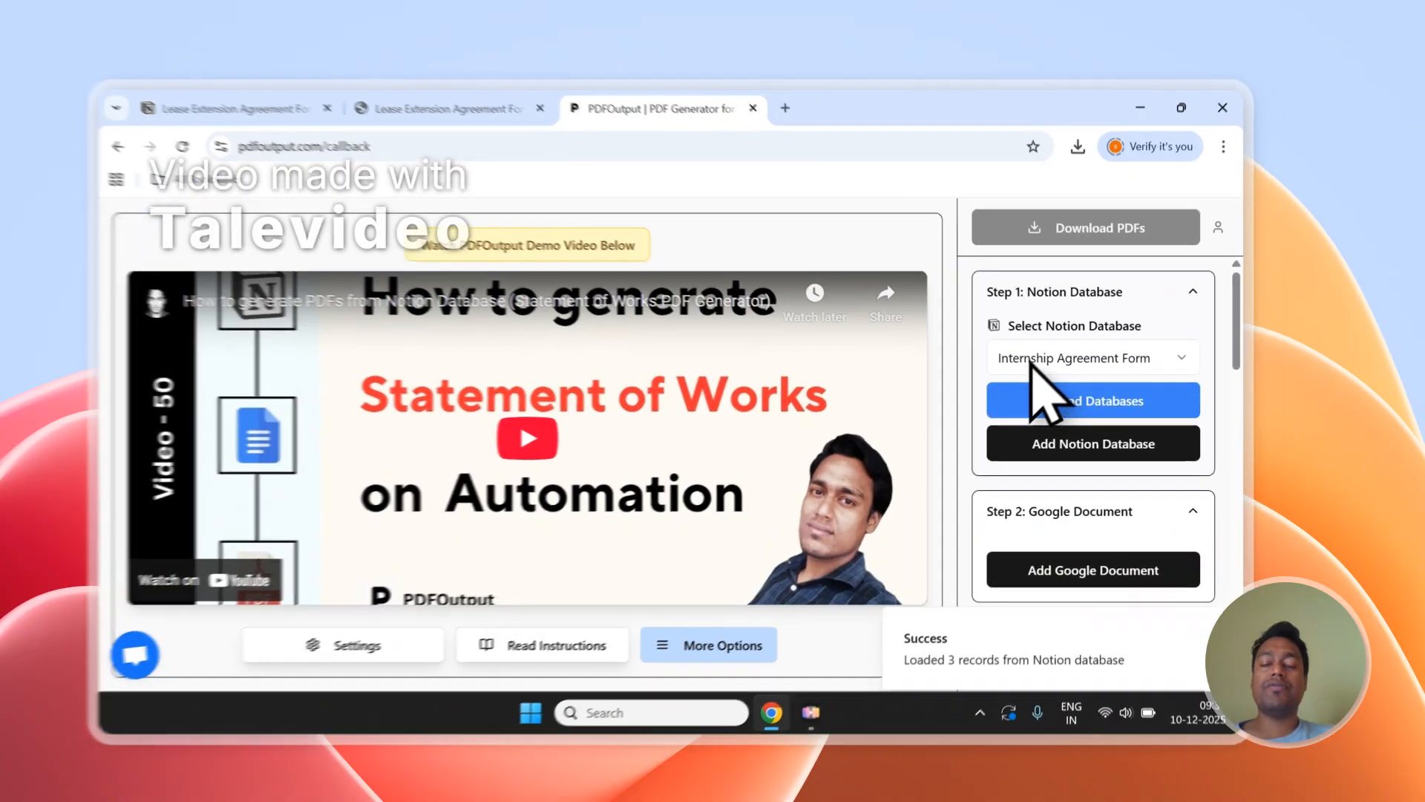
left_click(1063, 351)
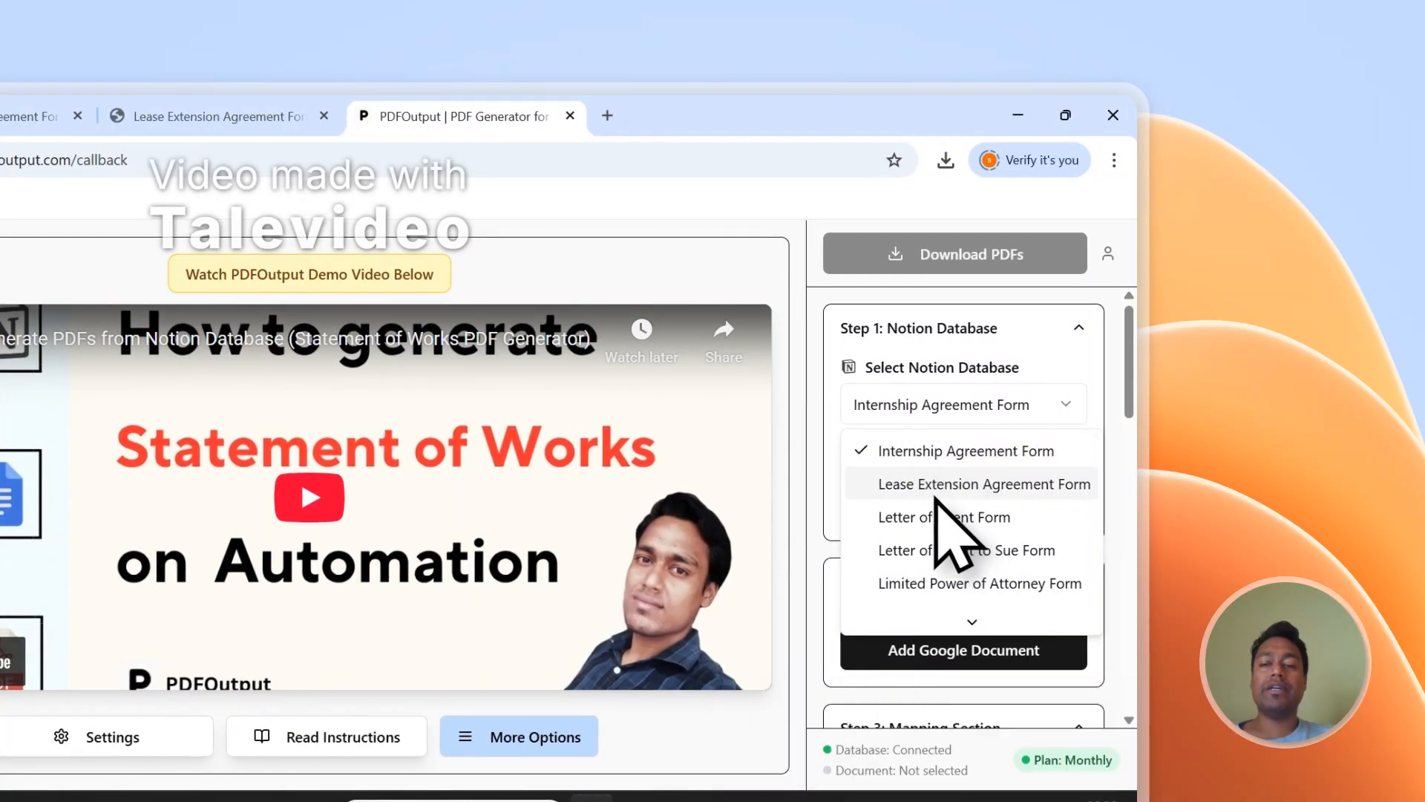
left_click(935, 494)
Step: Review the Mapping Section and the copyable properties of the Lease Extension Agreement Form database
left_click_drag(1129, 352, 1135, 525)
scroll(970, 538, "down", 2)
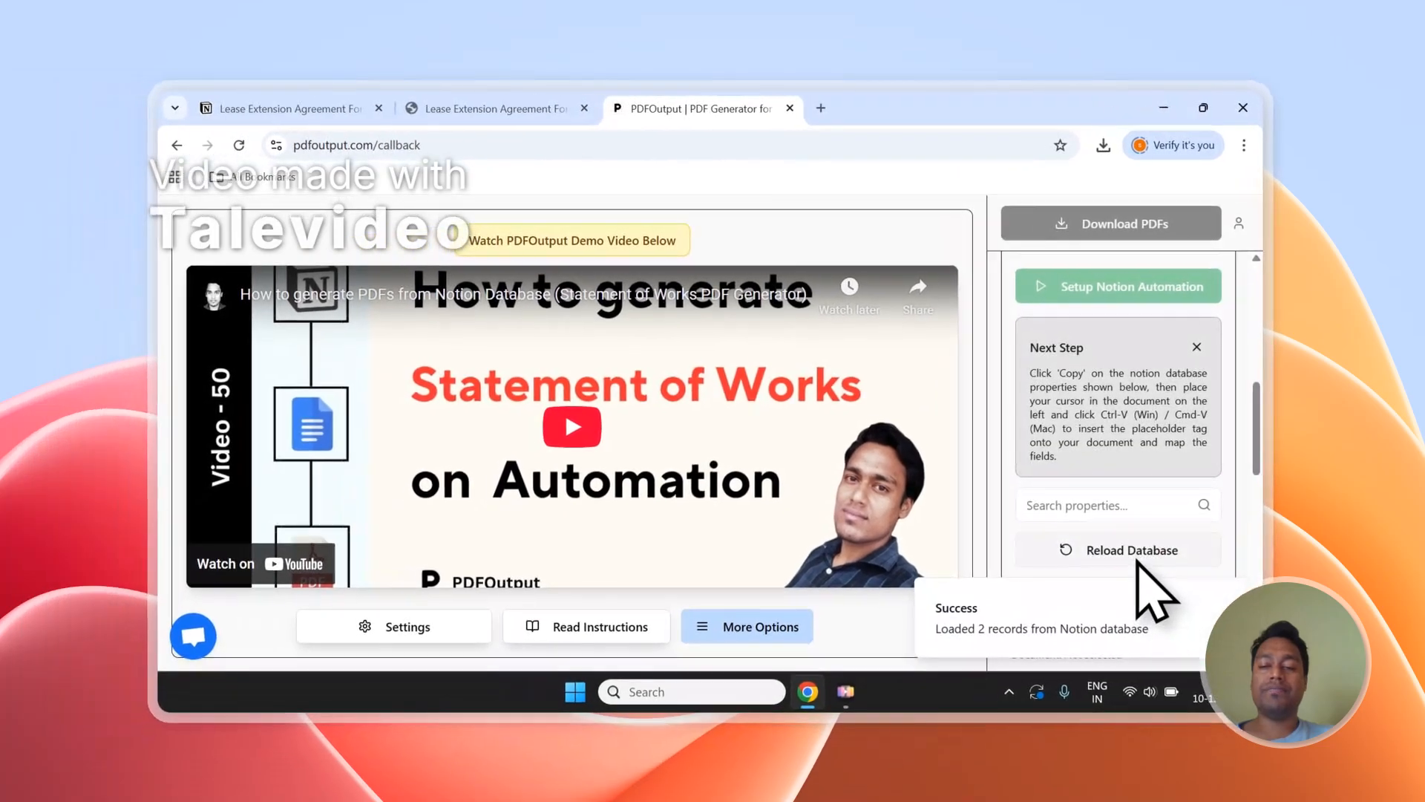
scroll(999, 619, "down", 3)
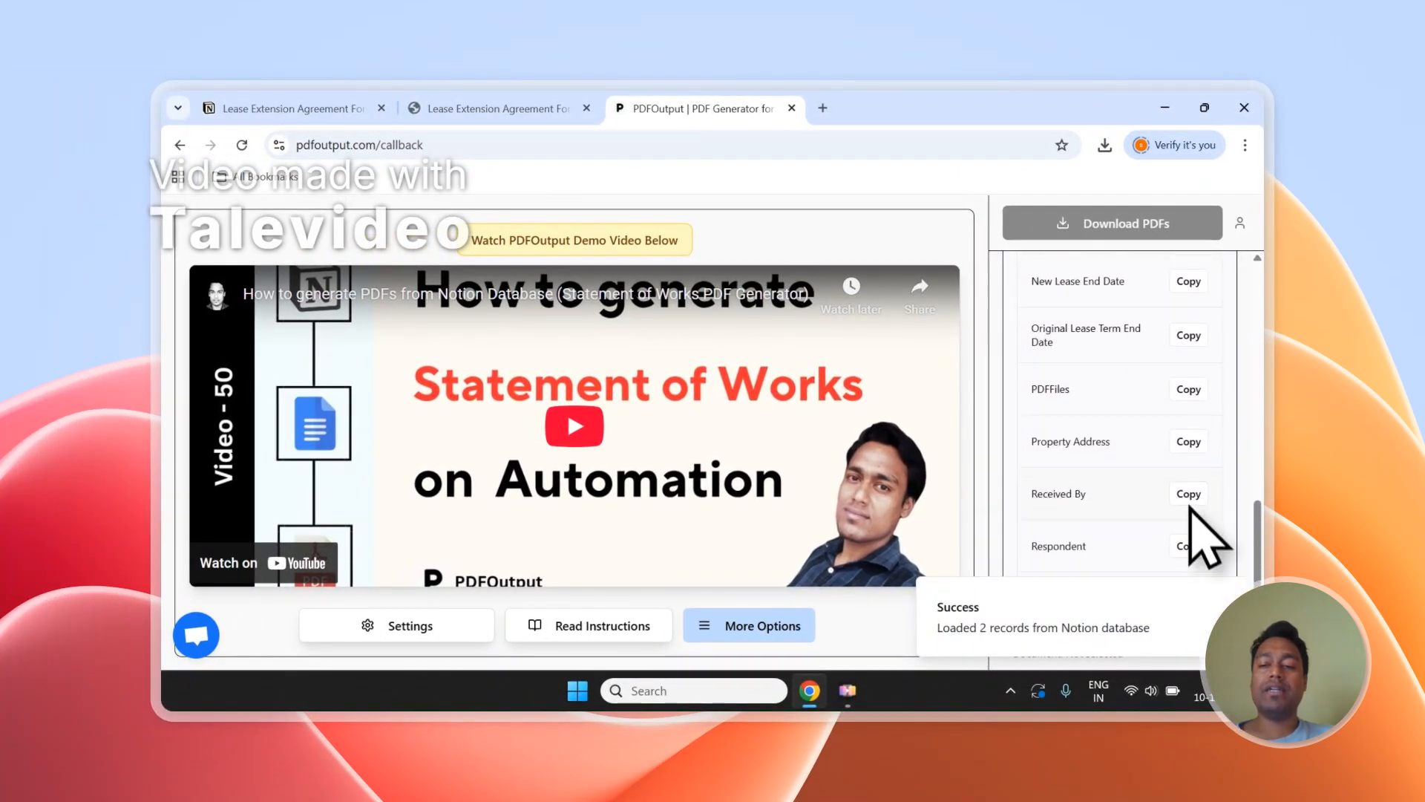
scroll(1192, 475, "up", 2)
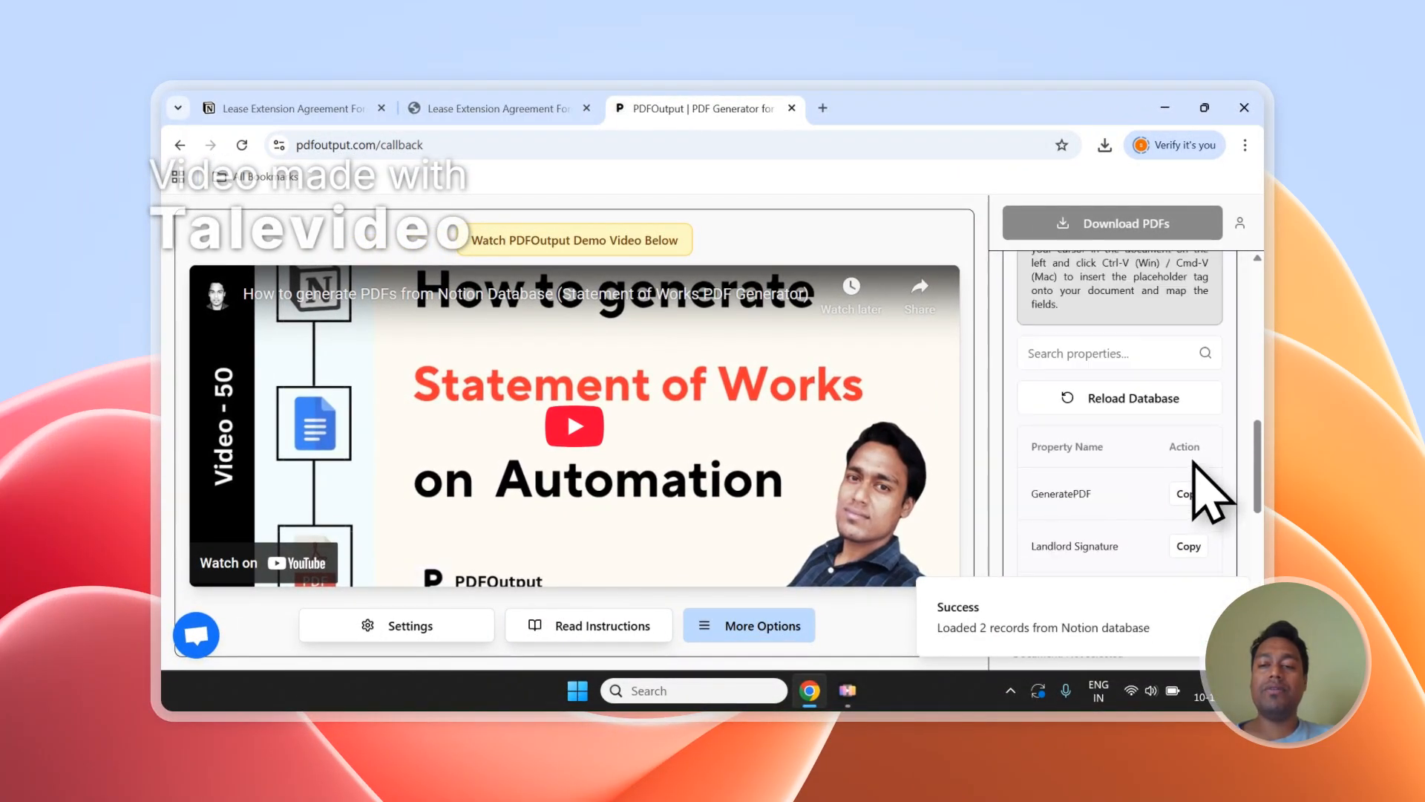
scroll(1193, 463, "up", 5)
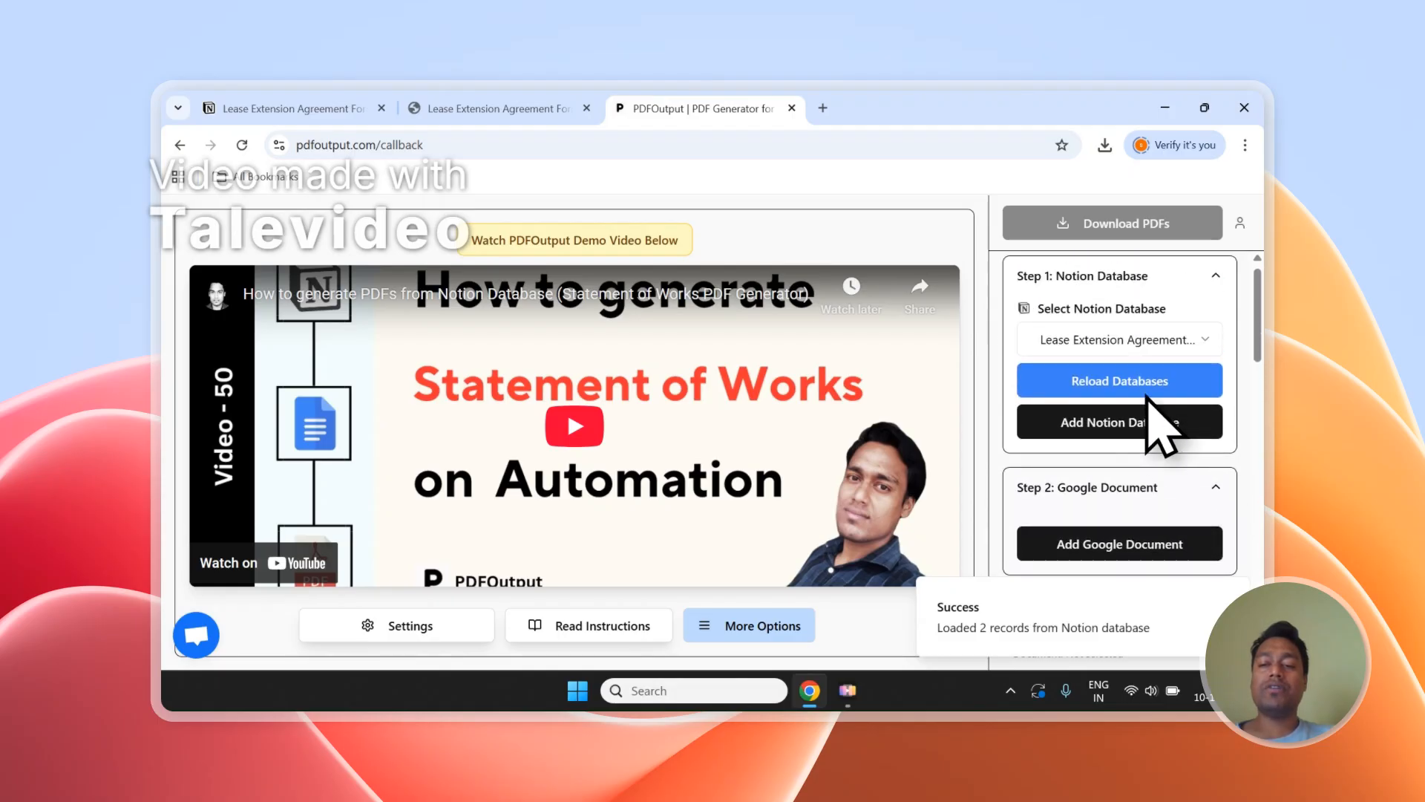
scroll(1149, 401, "down", 1)
left_click(1143, 461)
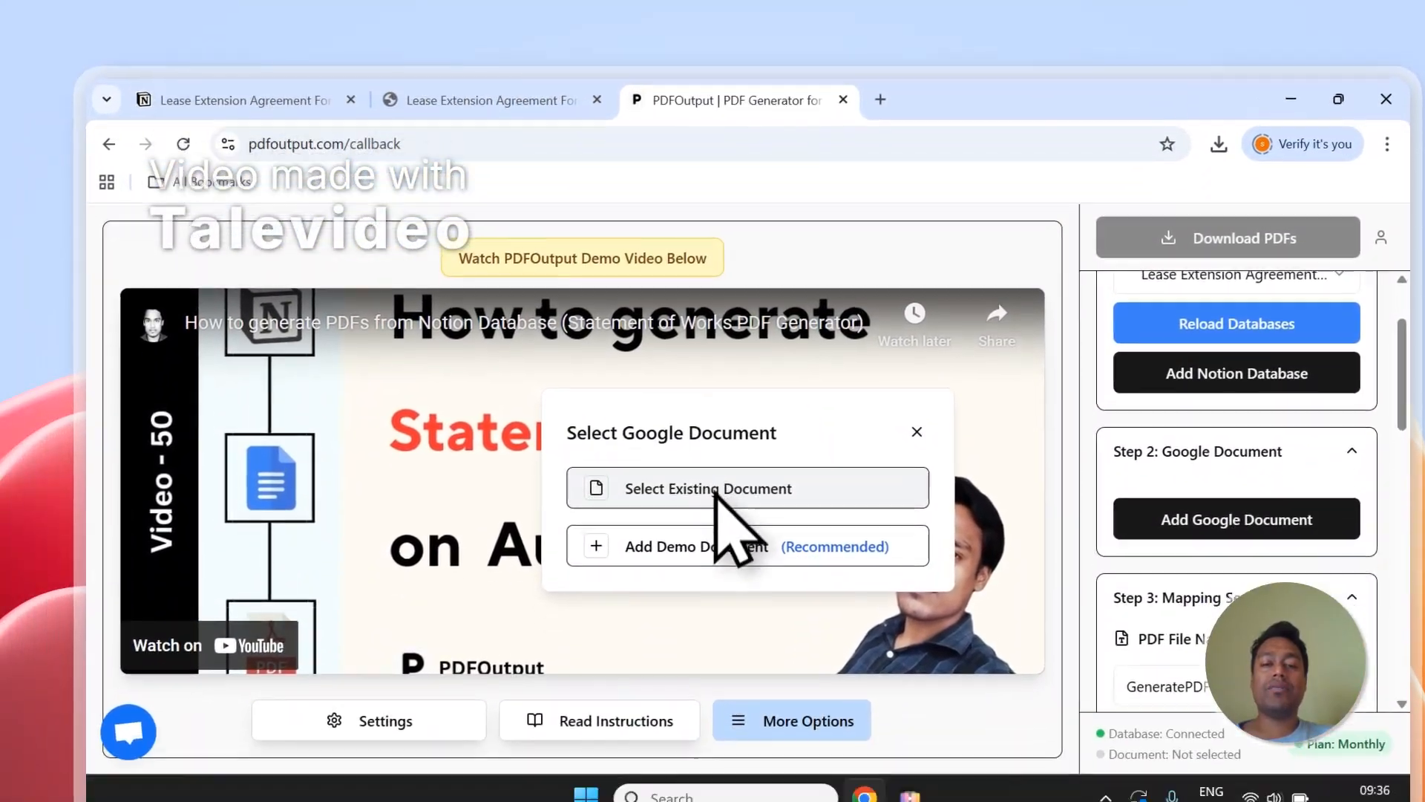
left_click(717, 490)
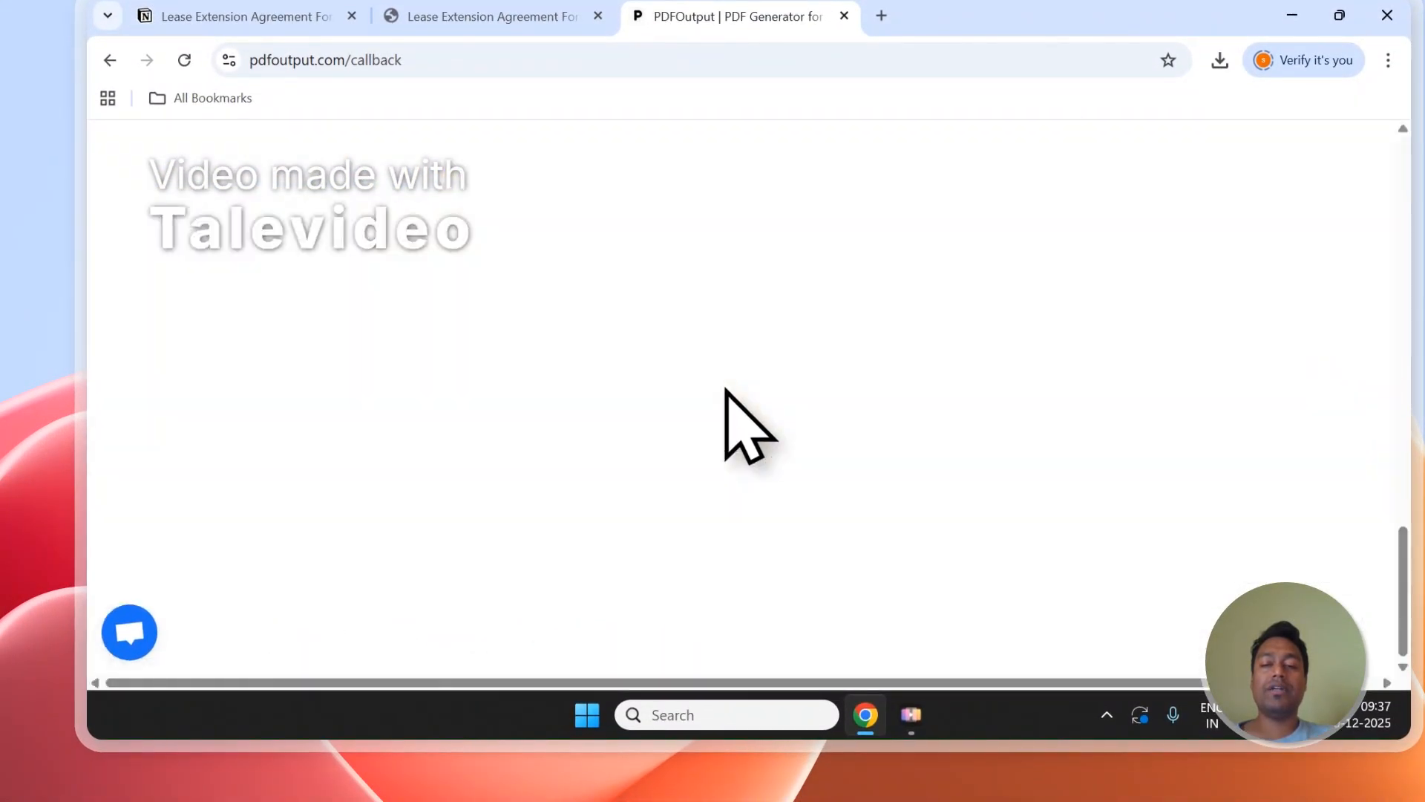
left_click(512, 247)
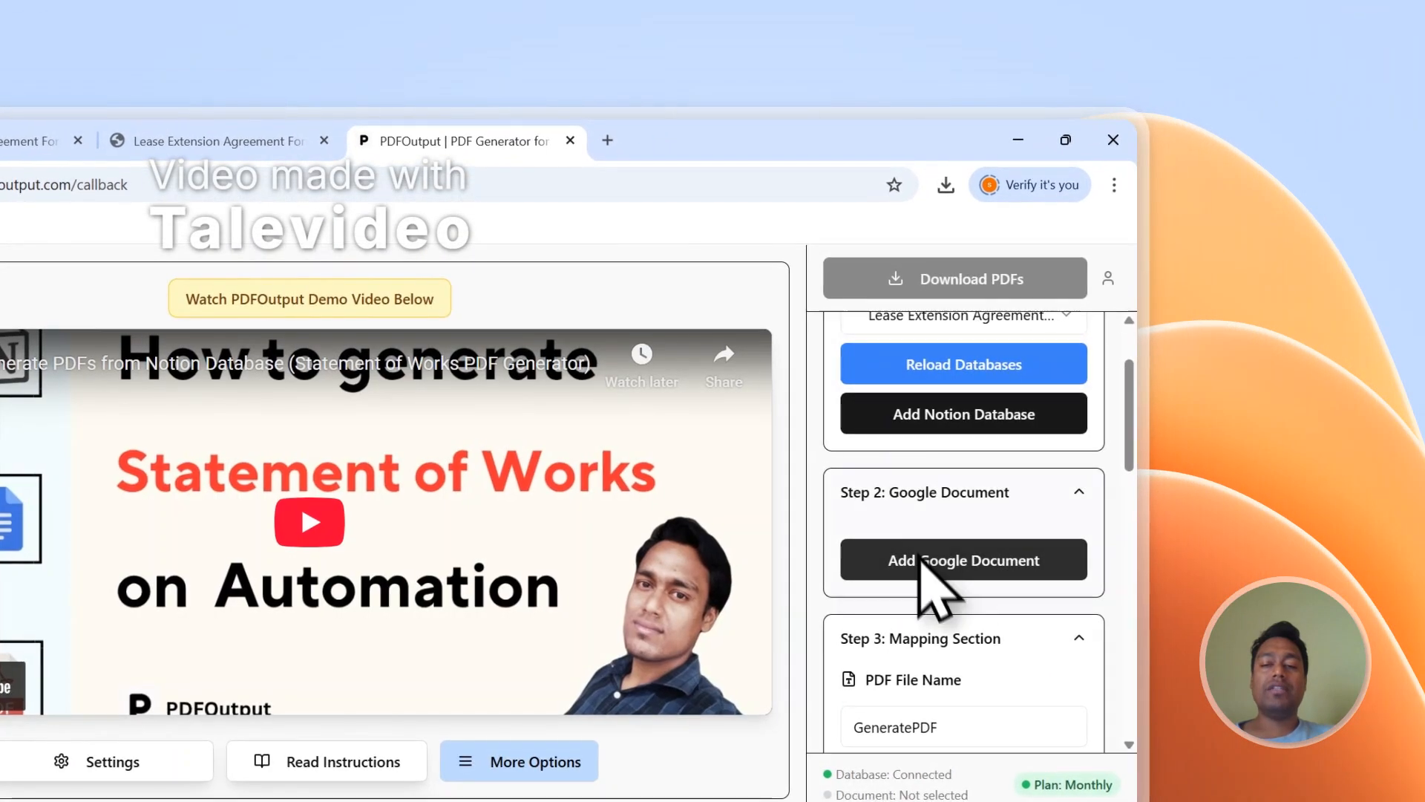
Step: Add the recommended demo document as the Google Document, and delete its introductory text above the Placeholders heading
left_click(920, 558)
left_click(461, 585)
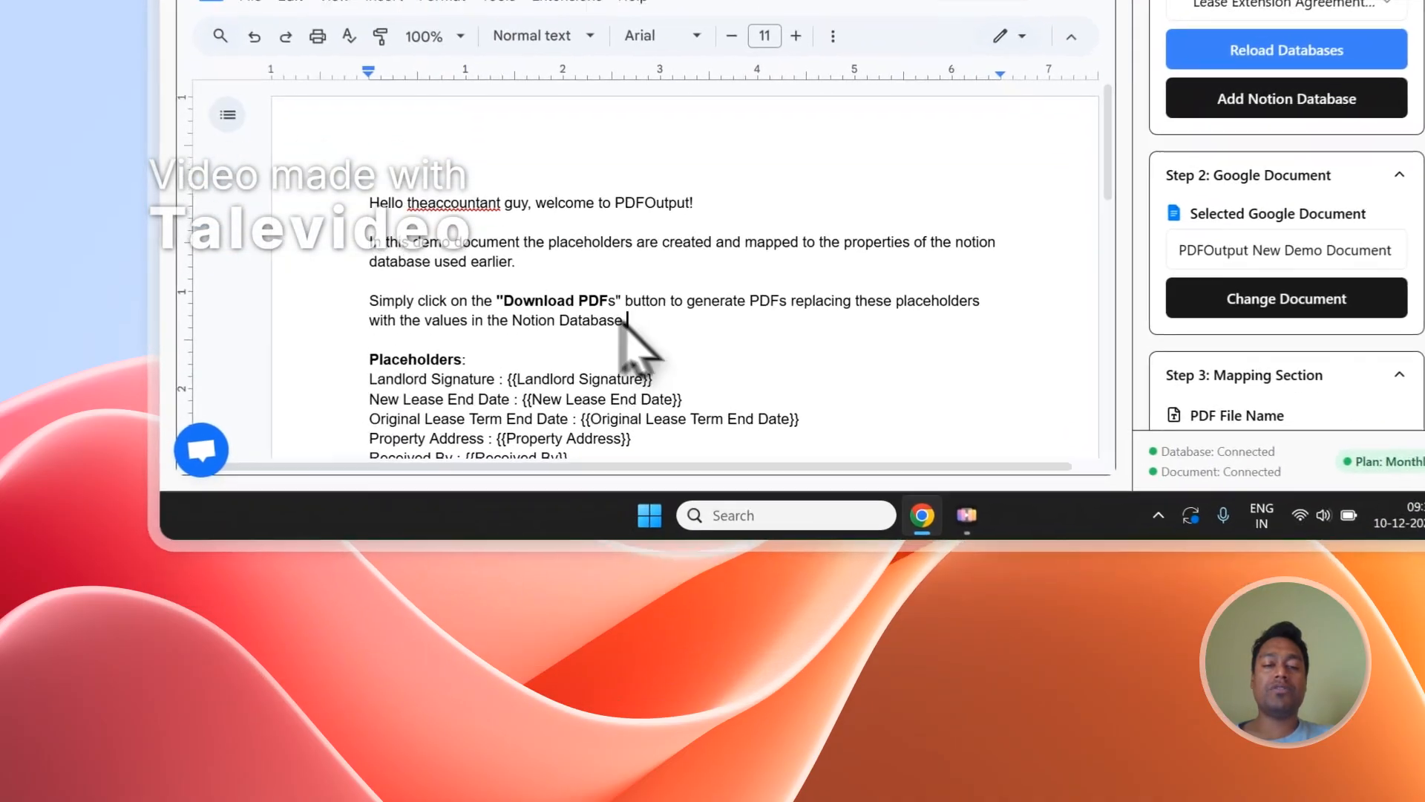
left_click_drag(559, 525, 339, 425)
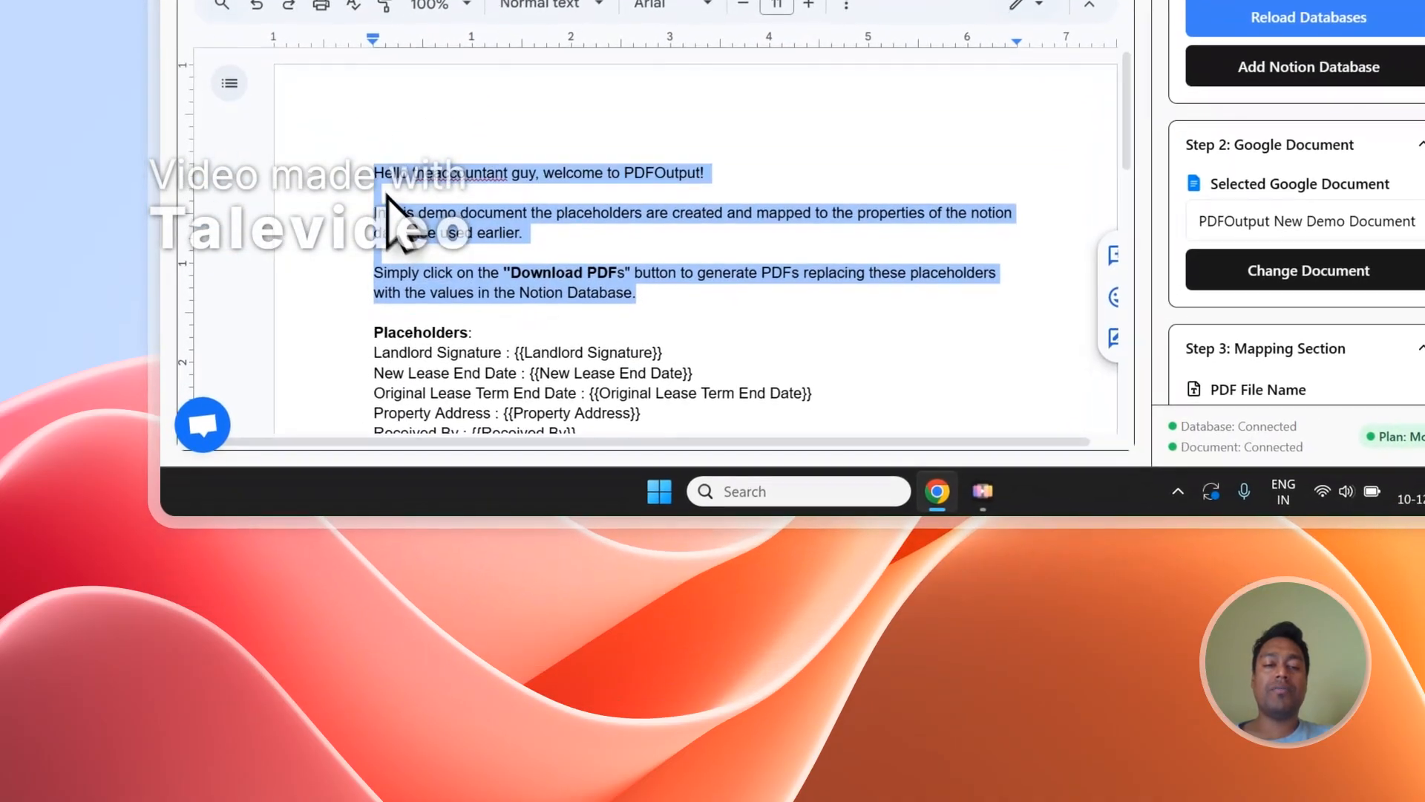
key("BackSpace")
key("BackSpace")
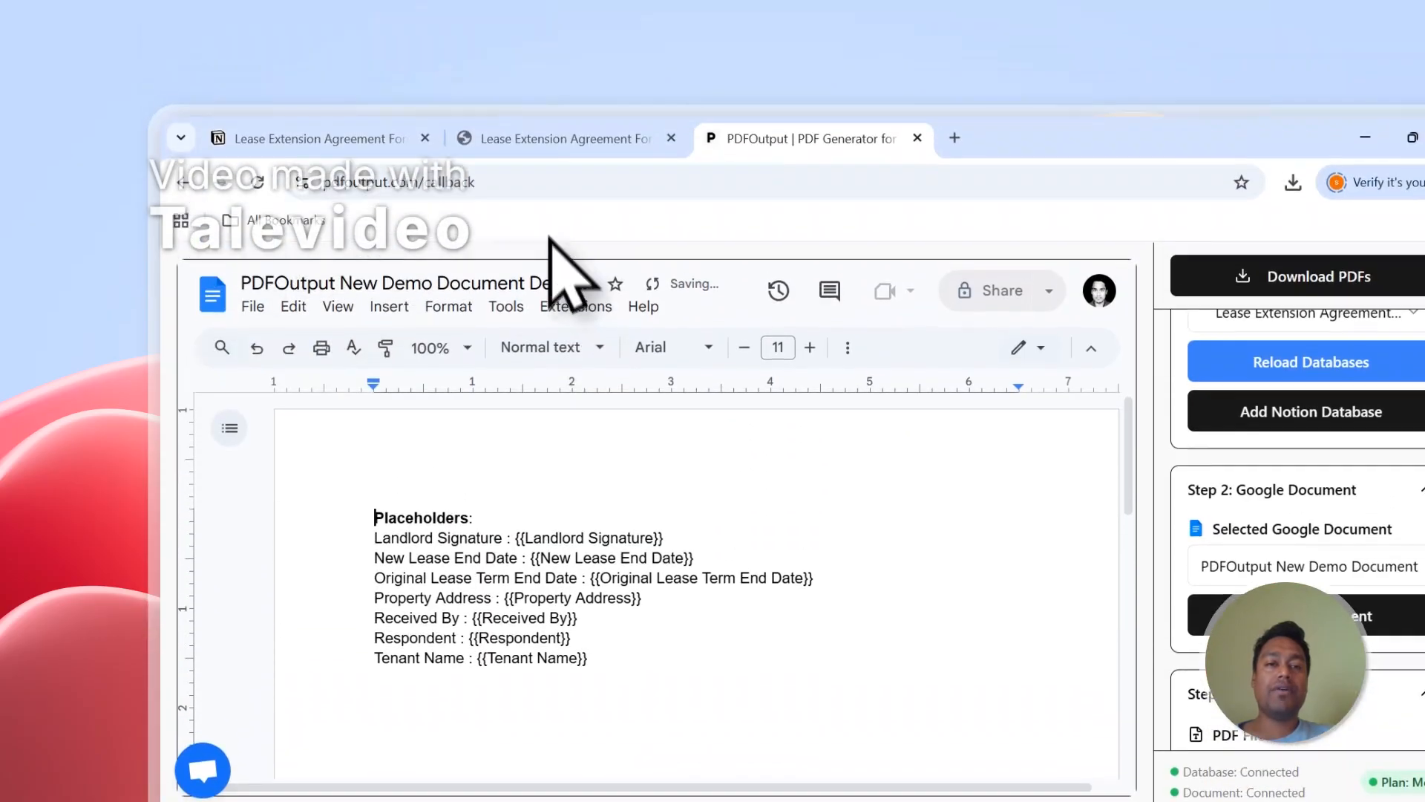
Step: Compare the demo document's placeholders, such as {{Property Address}} and {{Tenant Name}}, with the matching columns in the Notion form's Responses view
left_click(564, 136)
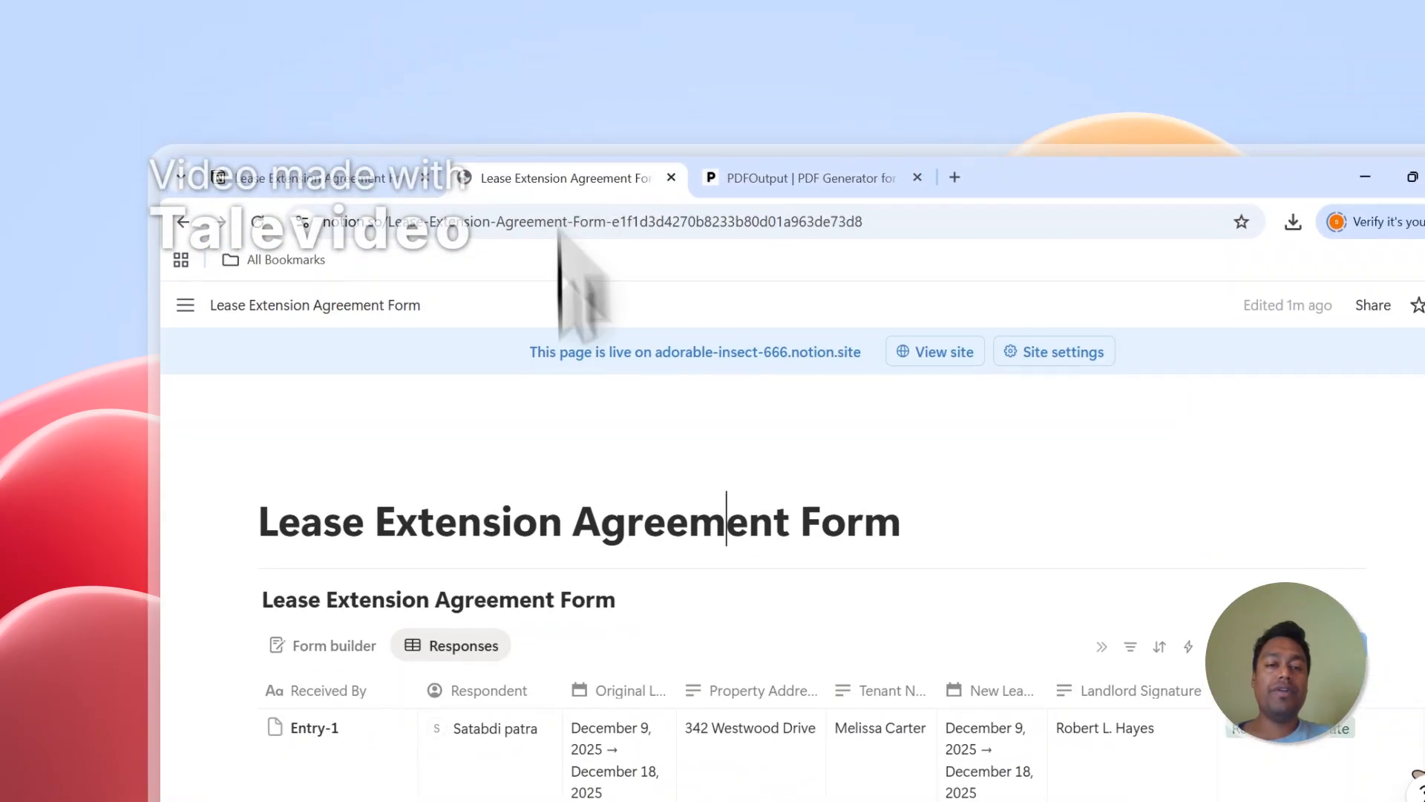
scroll(511, 416, "down", 1)
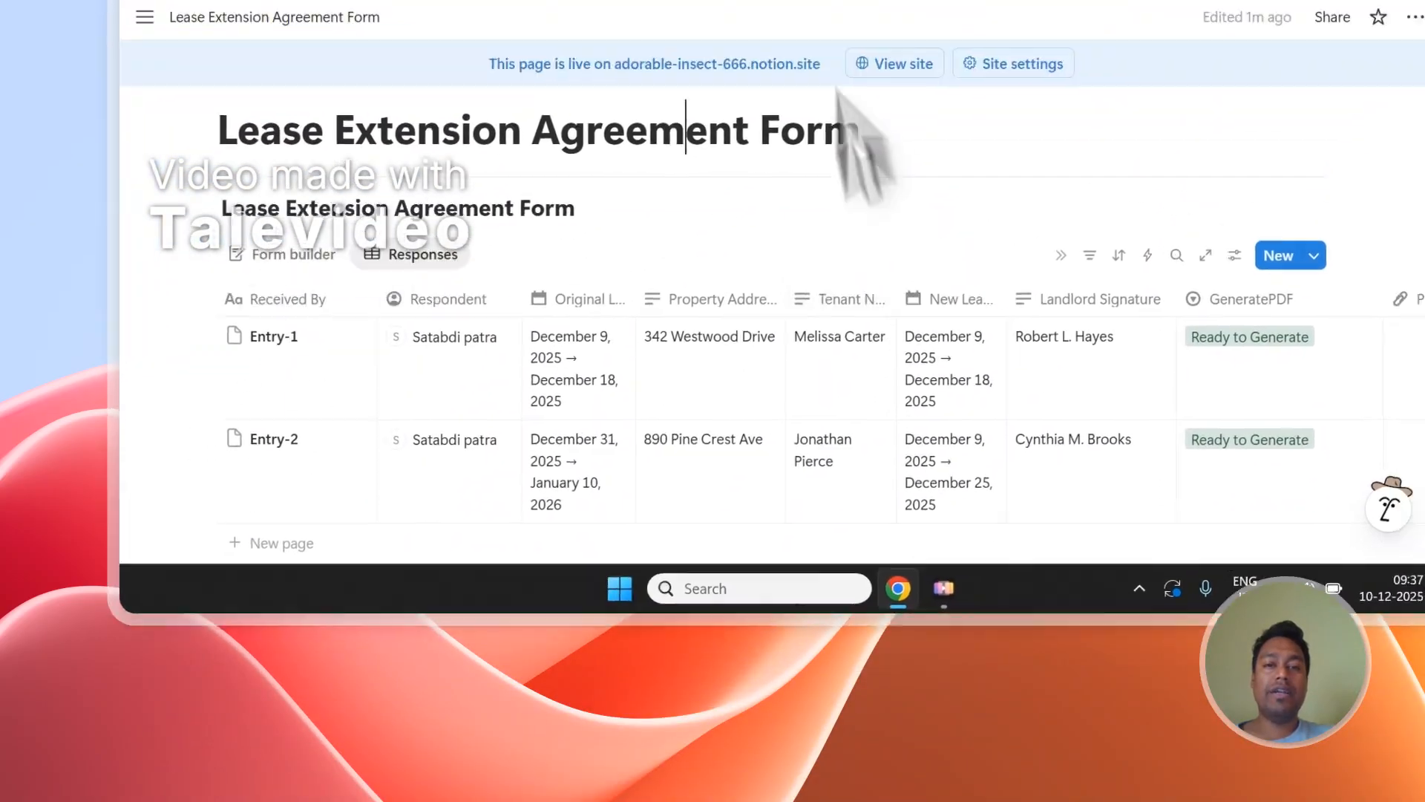
left_click(659, 150)
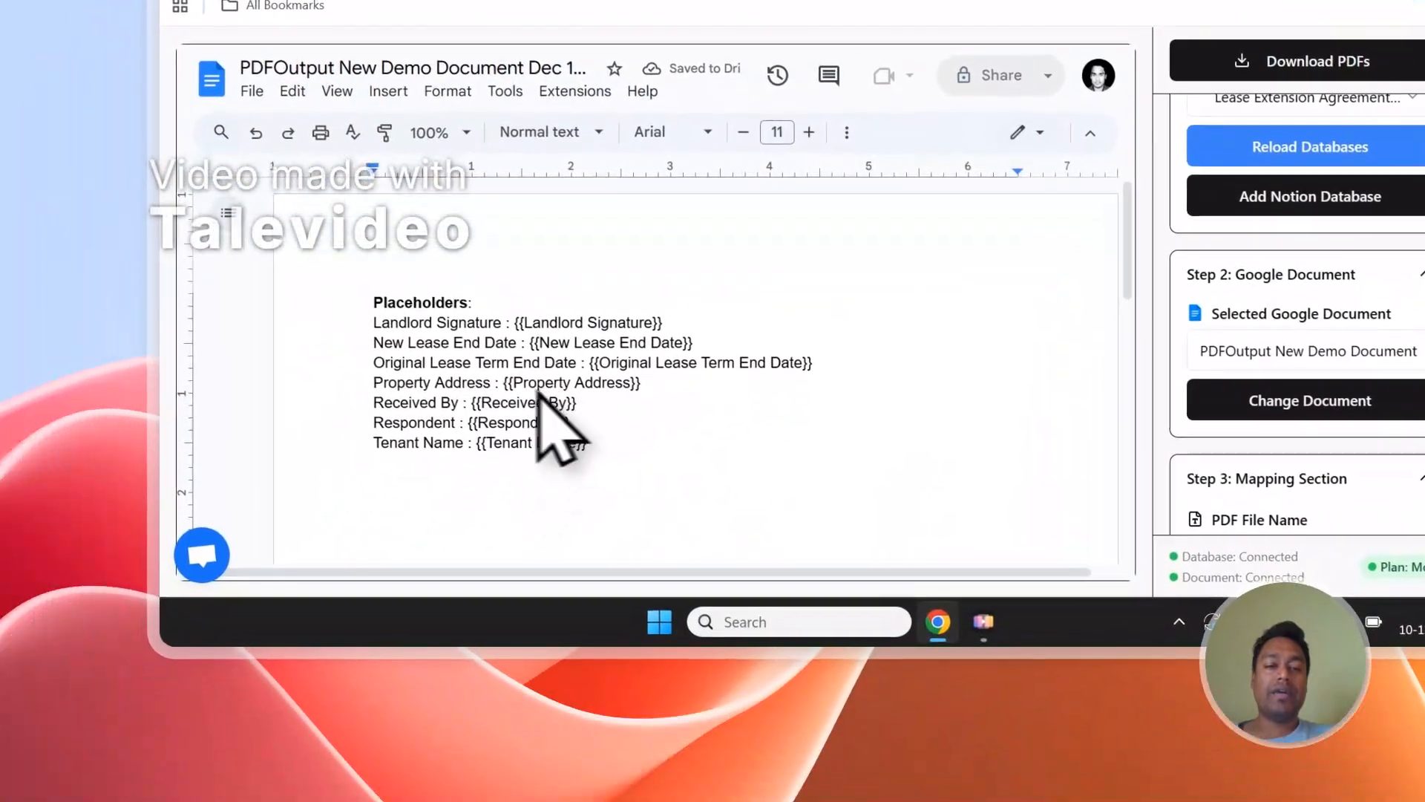
left_click_drag(367, 613, 389, 617)
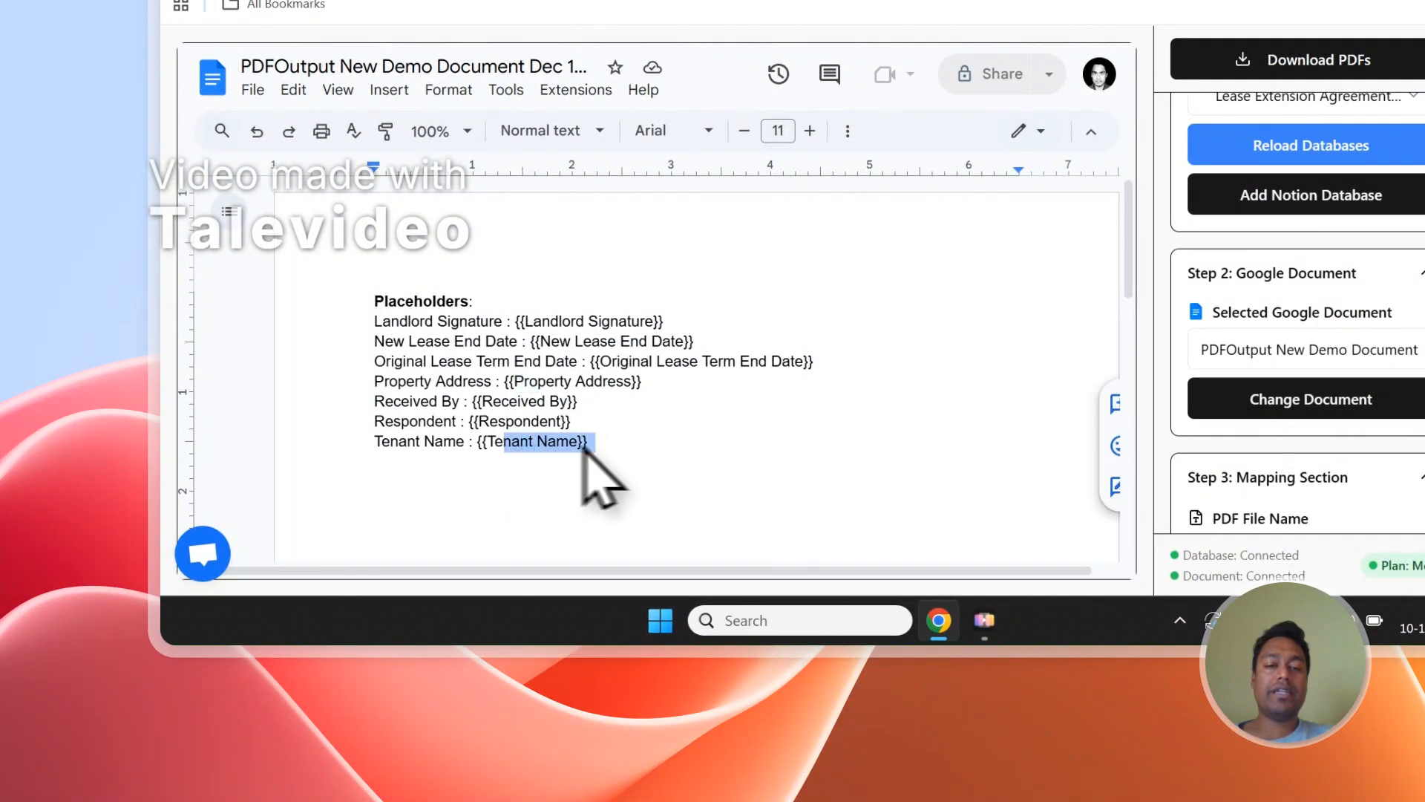
left_click(610, 89)
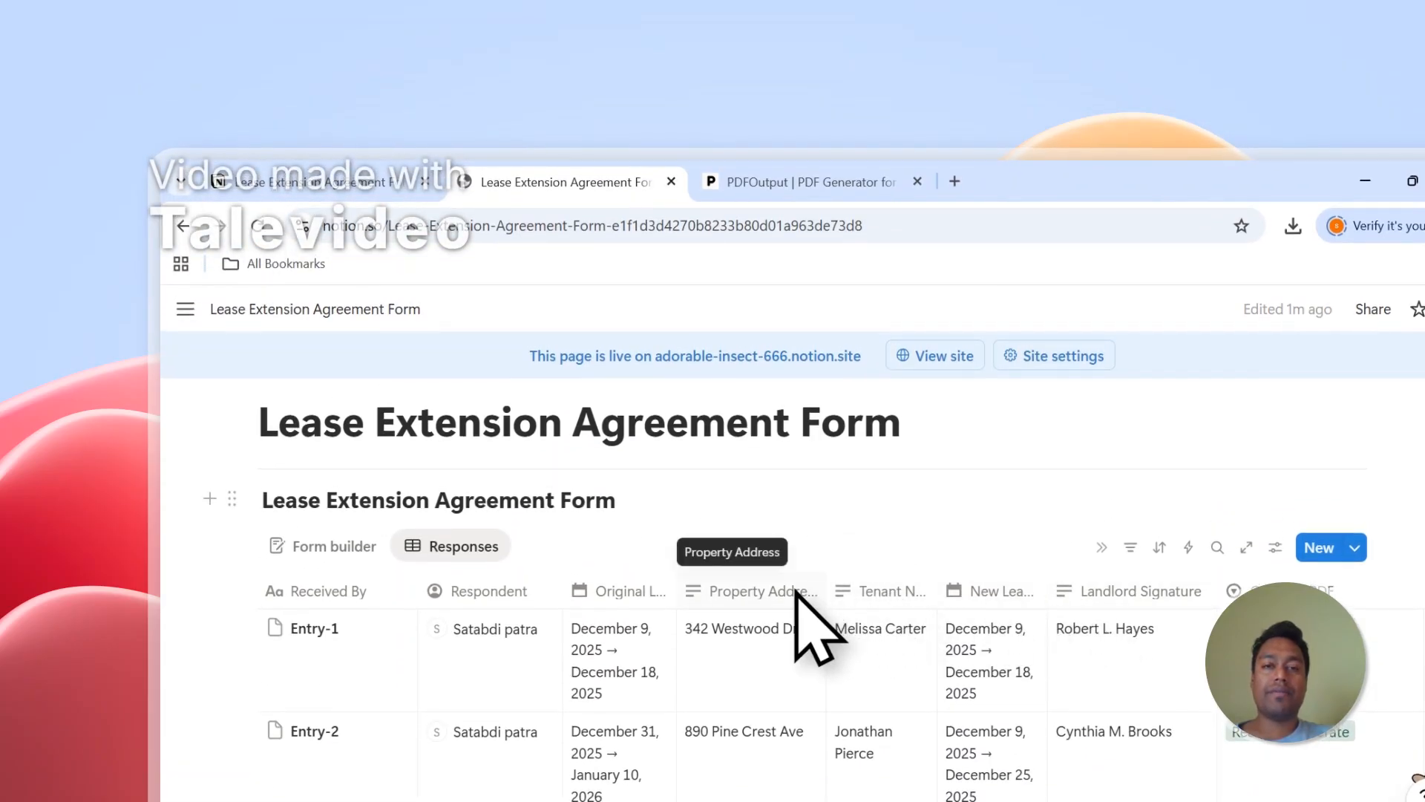
left_click(794, 182)
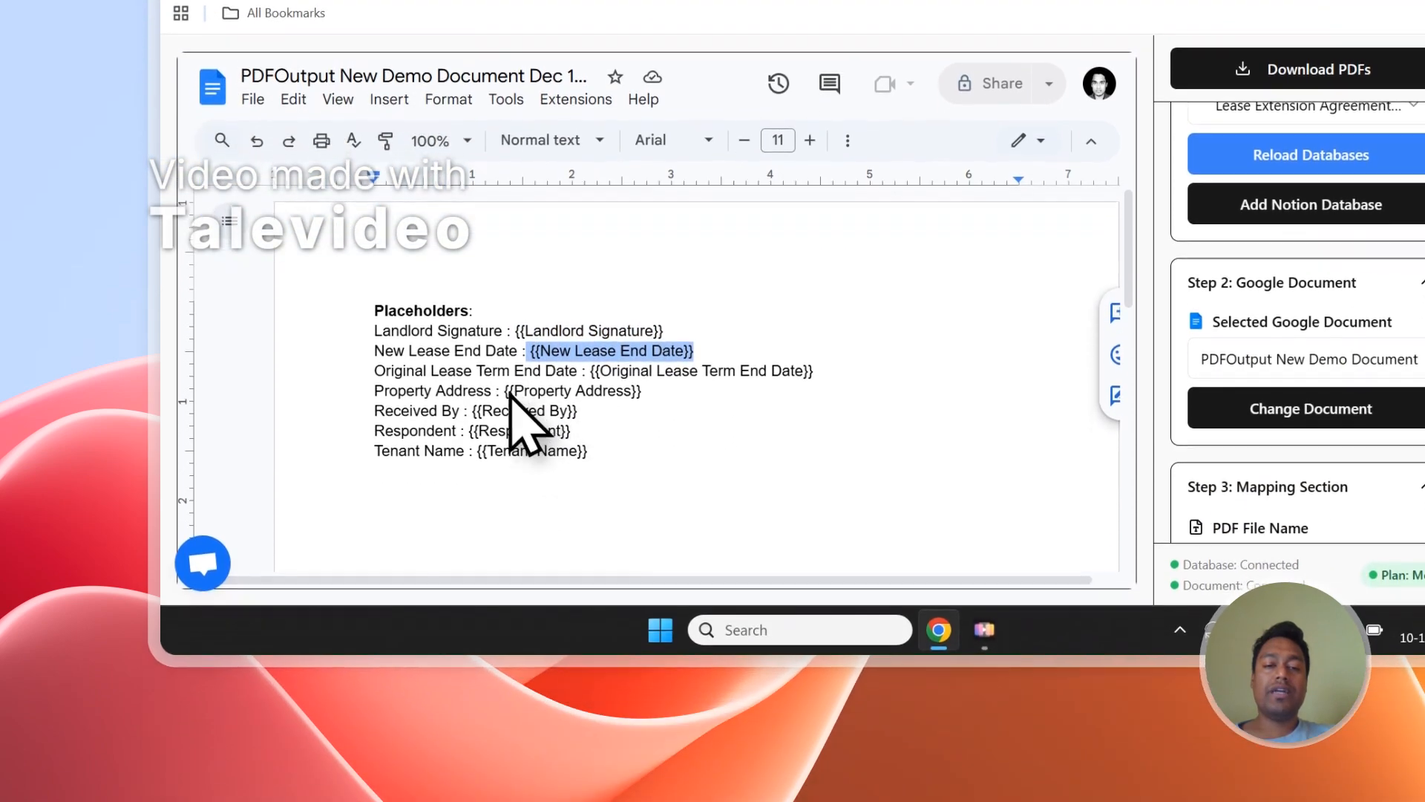
left_click_drag(505, 641, 641, 642)
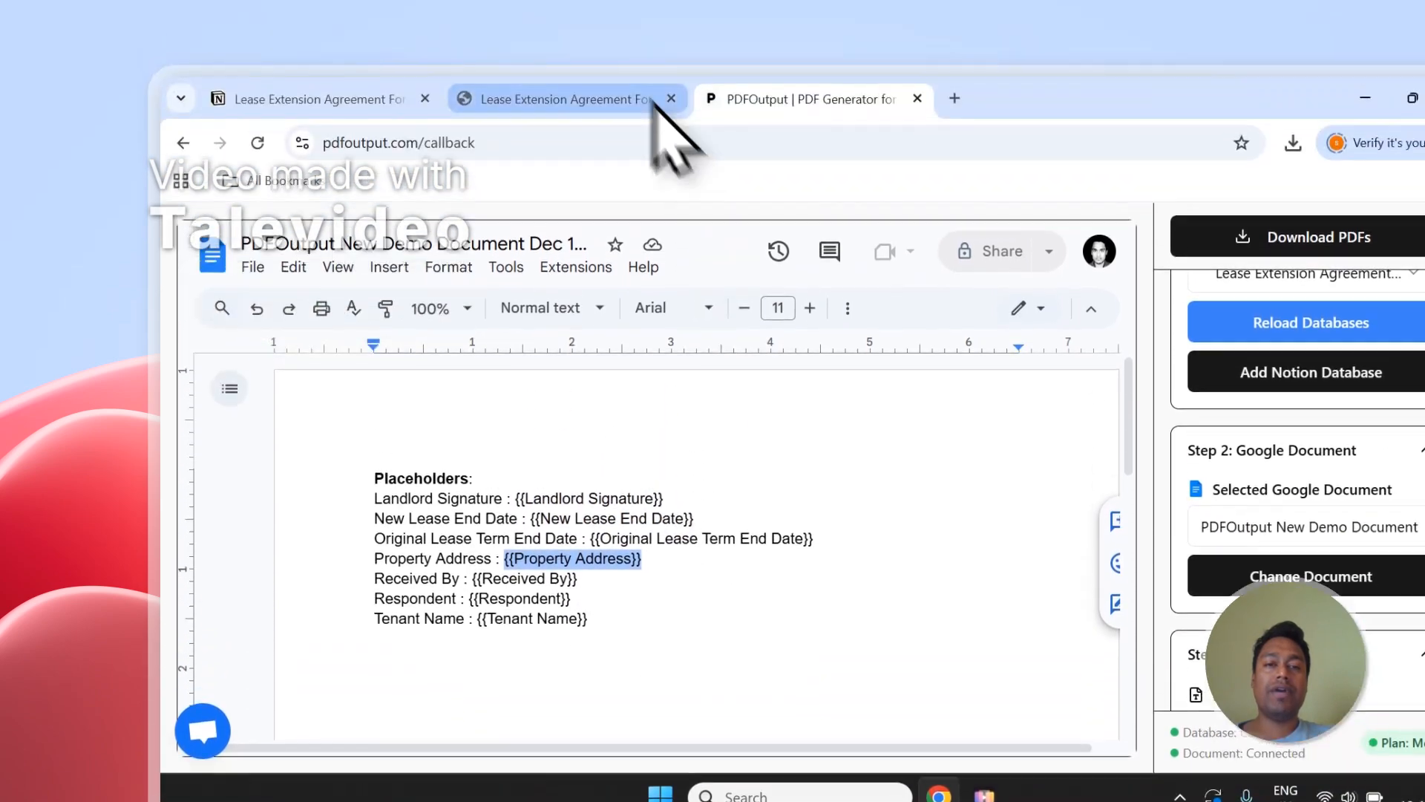
left_click(658, 0)
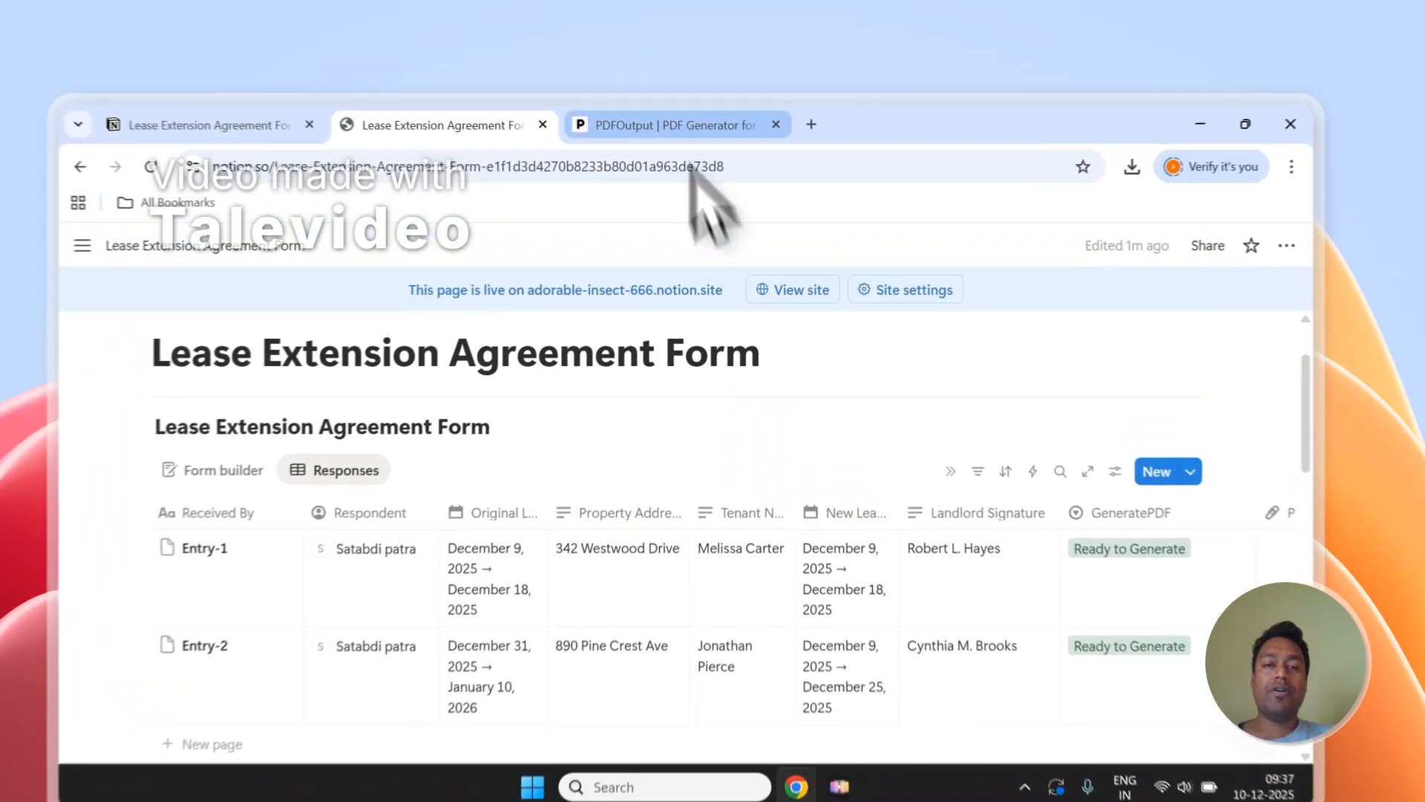
left_click(701, 109)
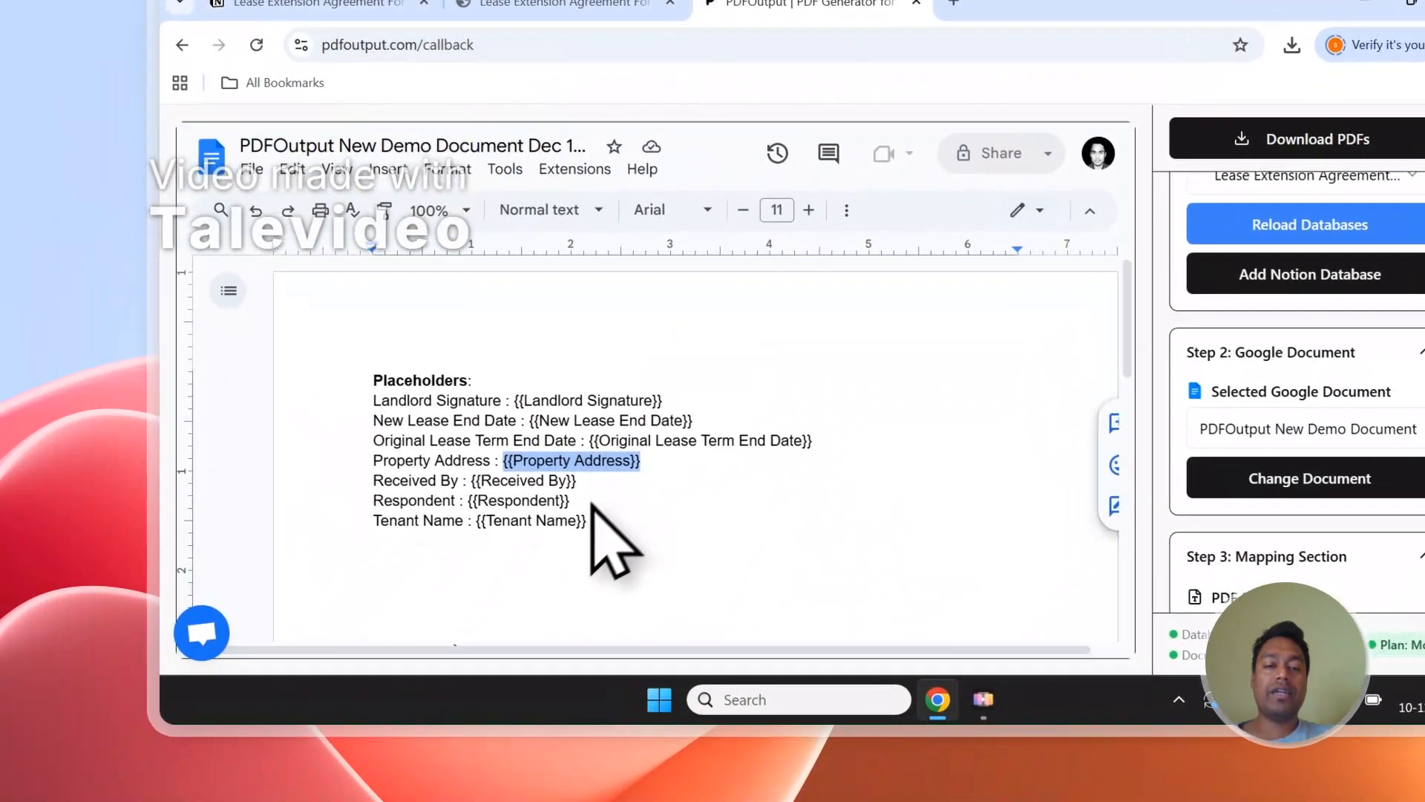
left_click_drag(557, 519, 586, 520)
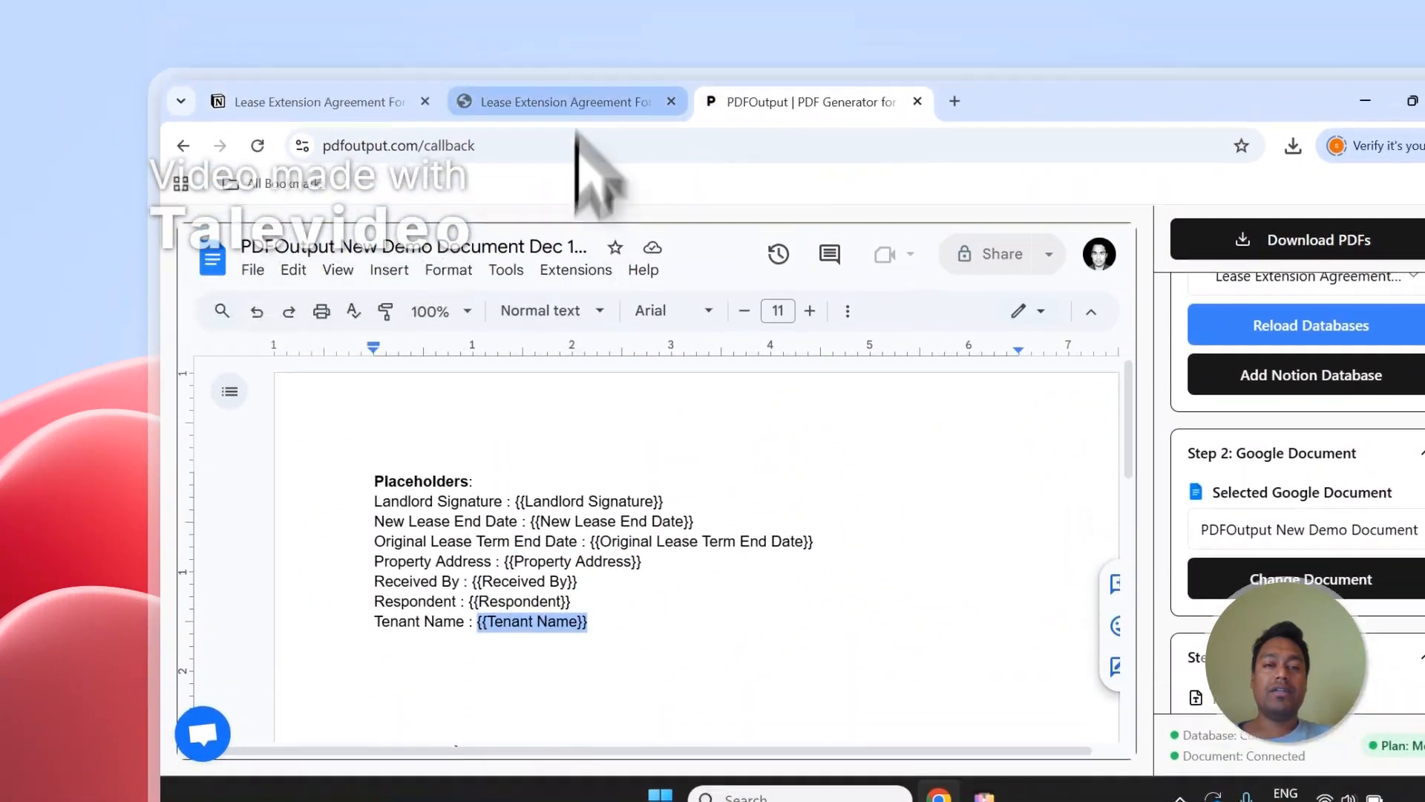
left_click(568, 3)
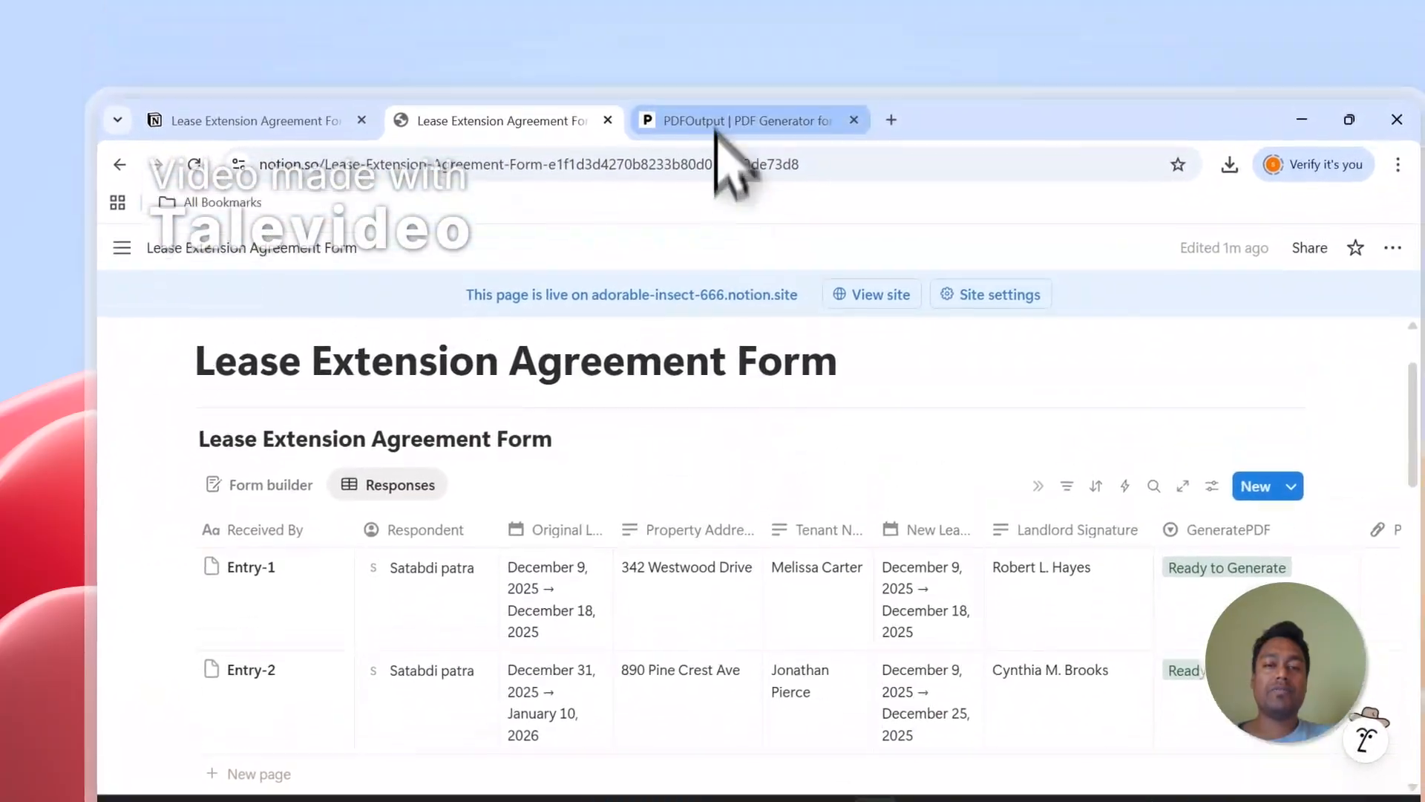
left_click(743, 22)
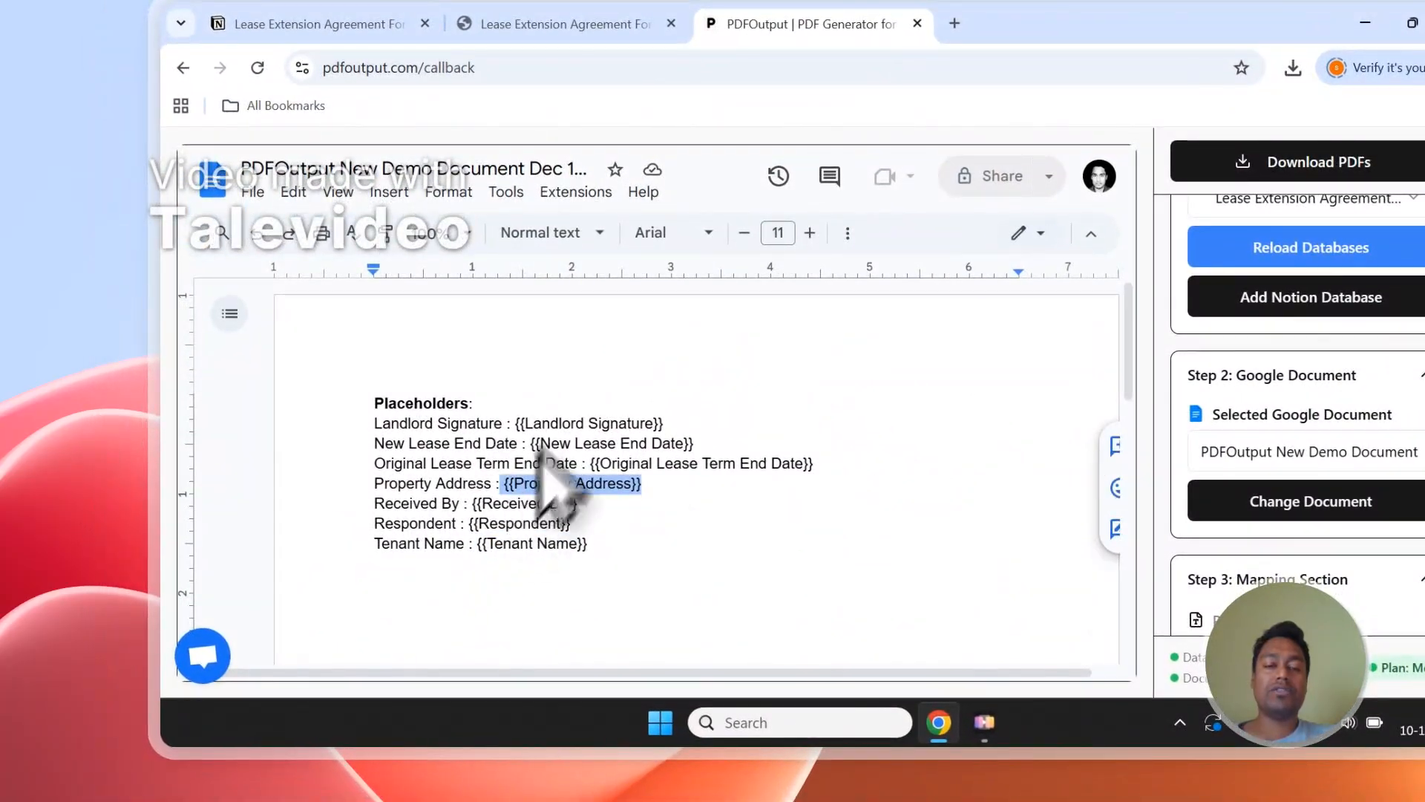
Step: Copy the Received By property's placeholder and add the line "Received - {{Received By}}" beneath the placeholder list in the document
scroll(1338, 545, "down", 10)
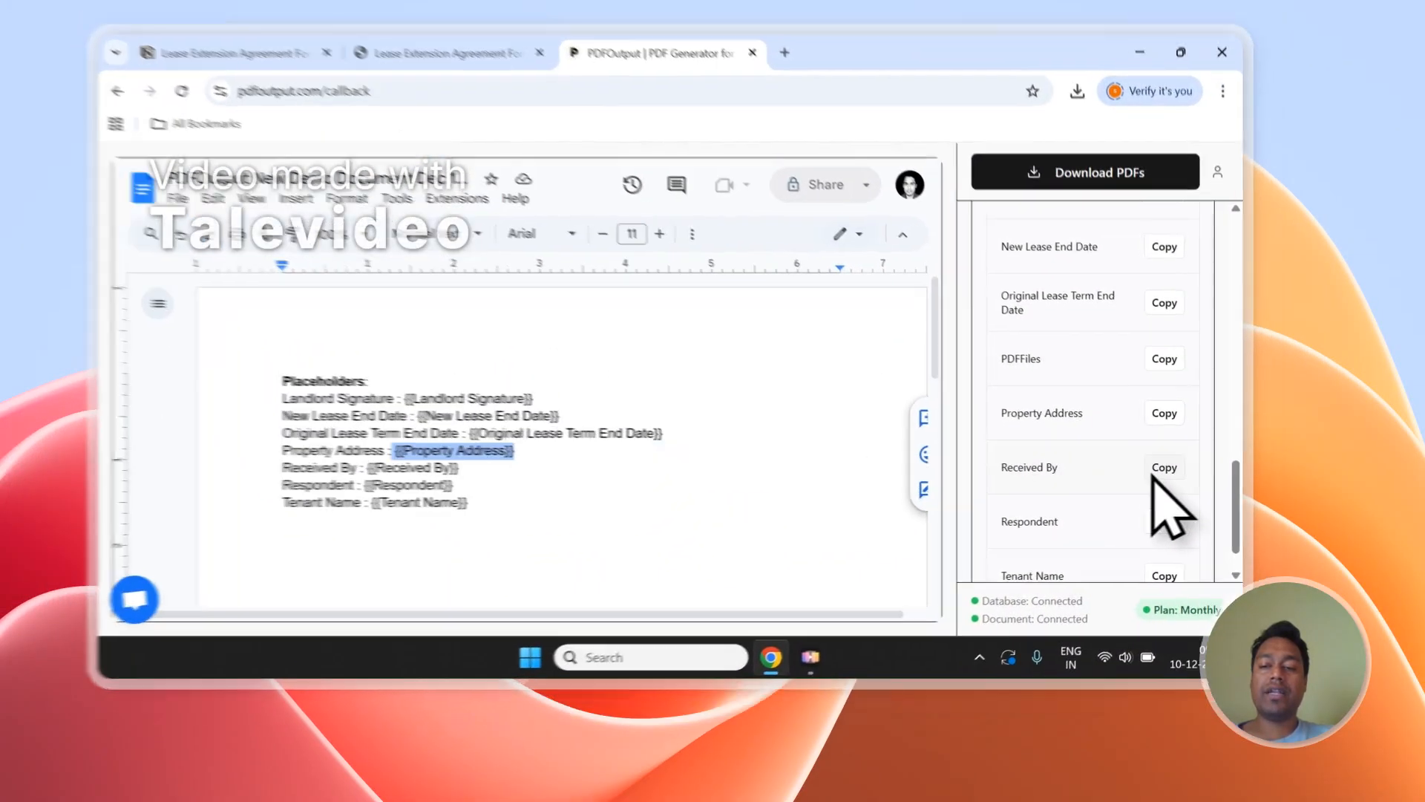
left_click(1188, 508)
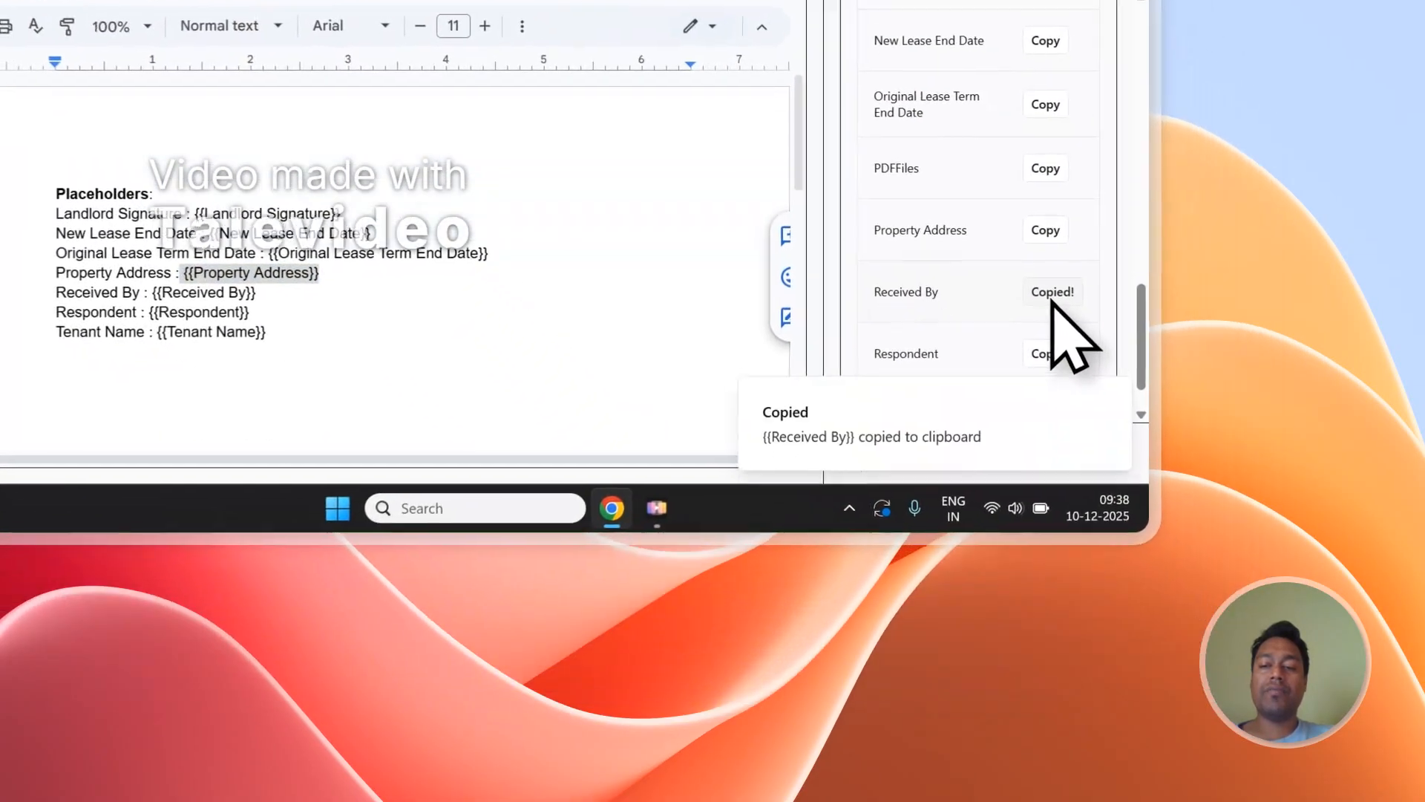
left_click(563, 576)
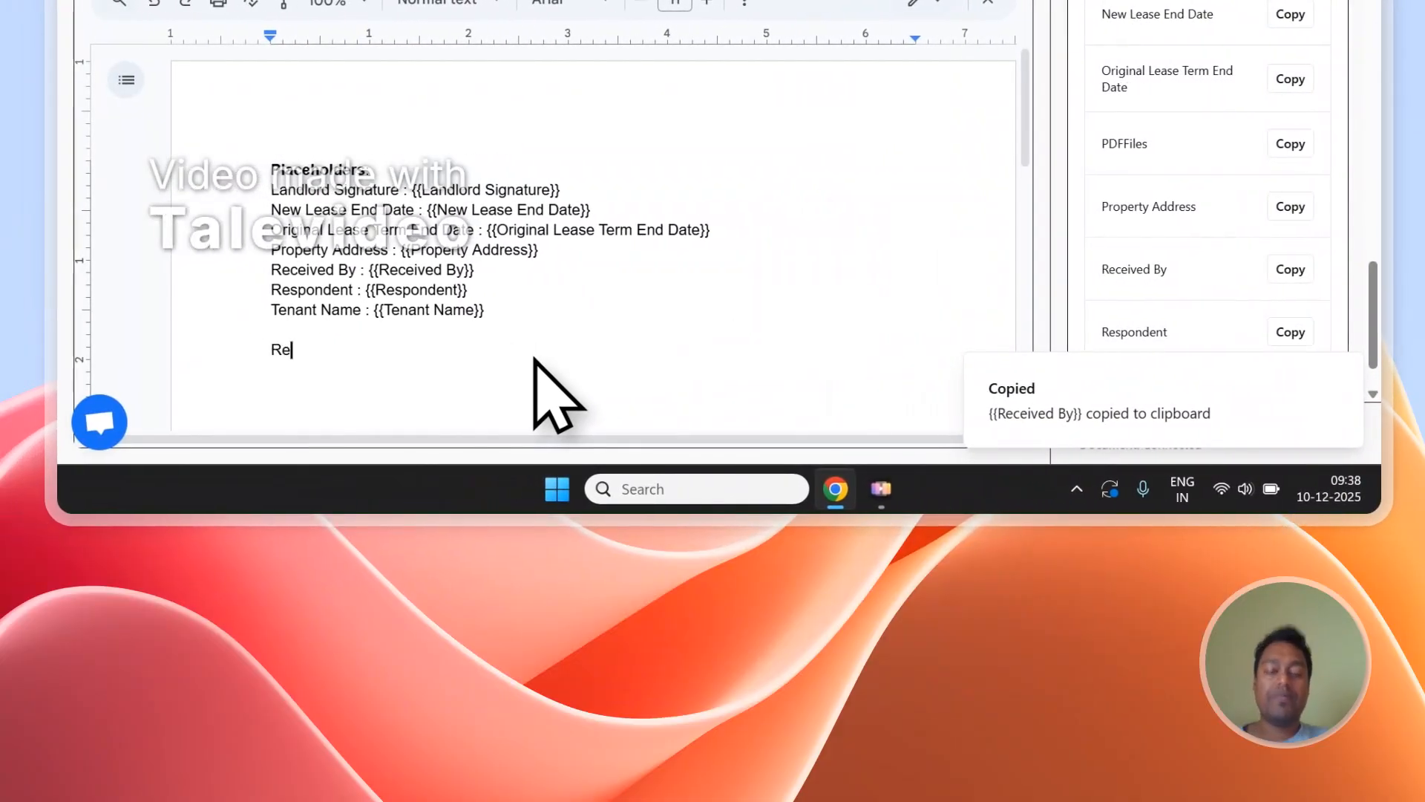
type("Received - {{Received By")
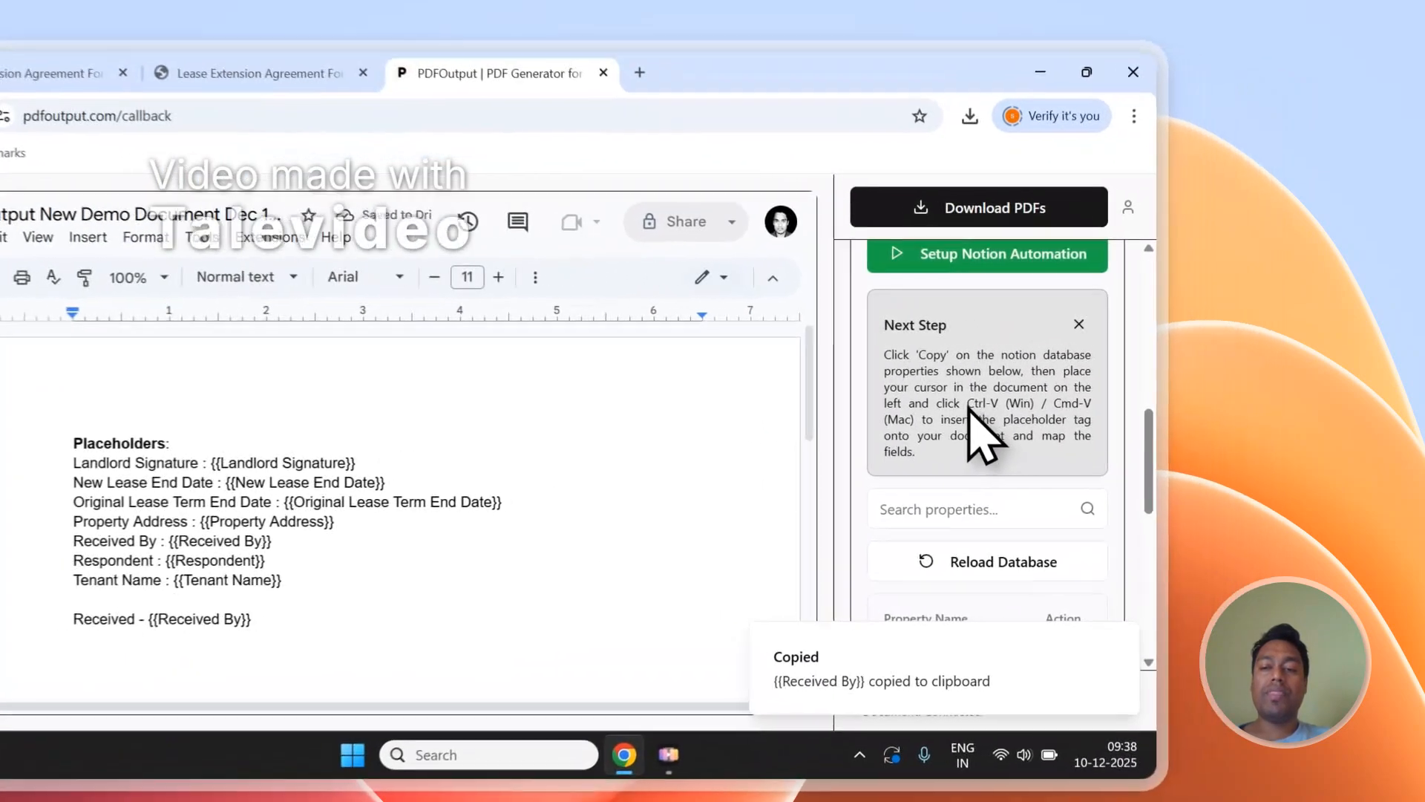
Step: Examine the Next Step instructions for inserting placeholder tags and the list of copyable database properties
left_click_drag(1103, 390, 1057, 404)
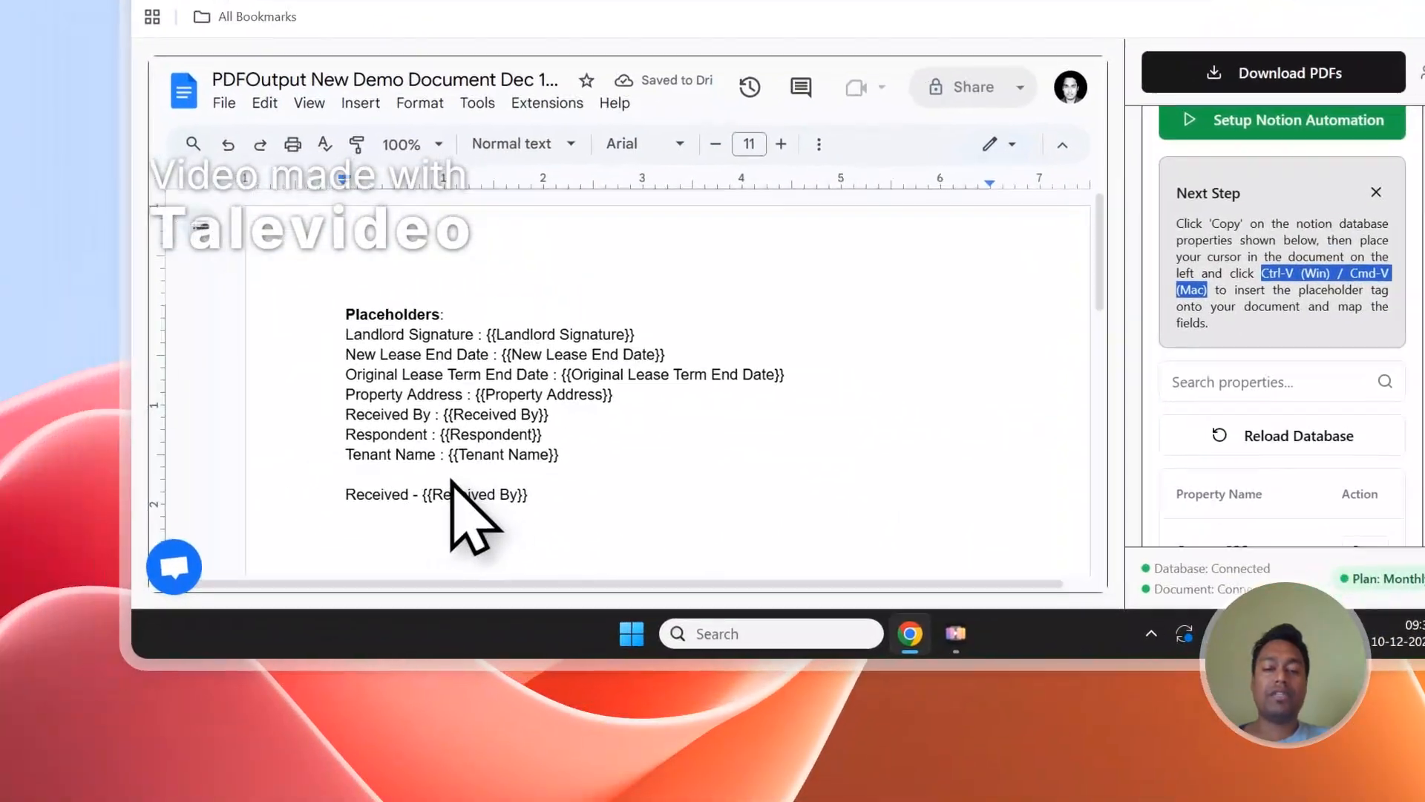
scroll(1225, 446, "down", 8)
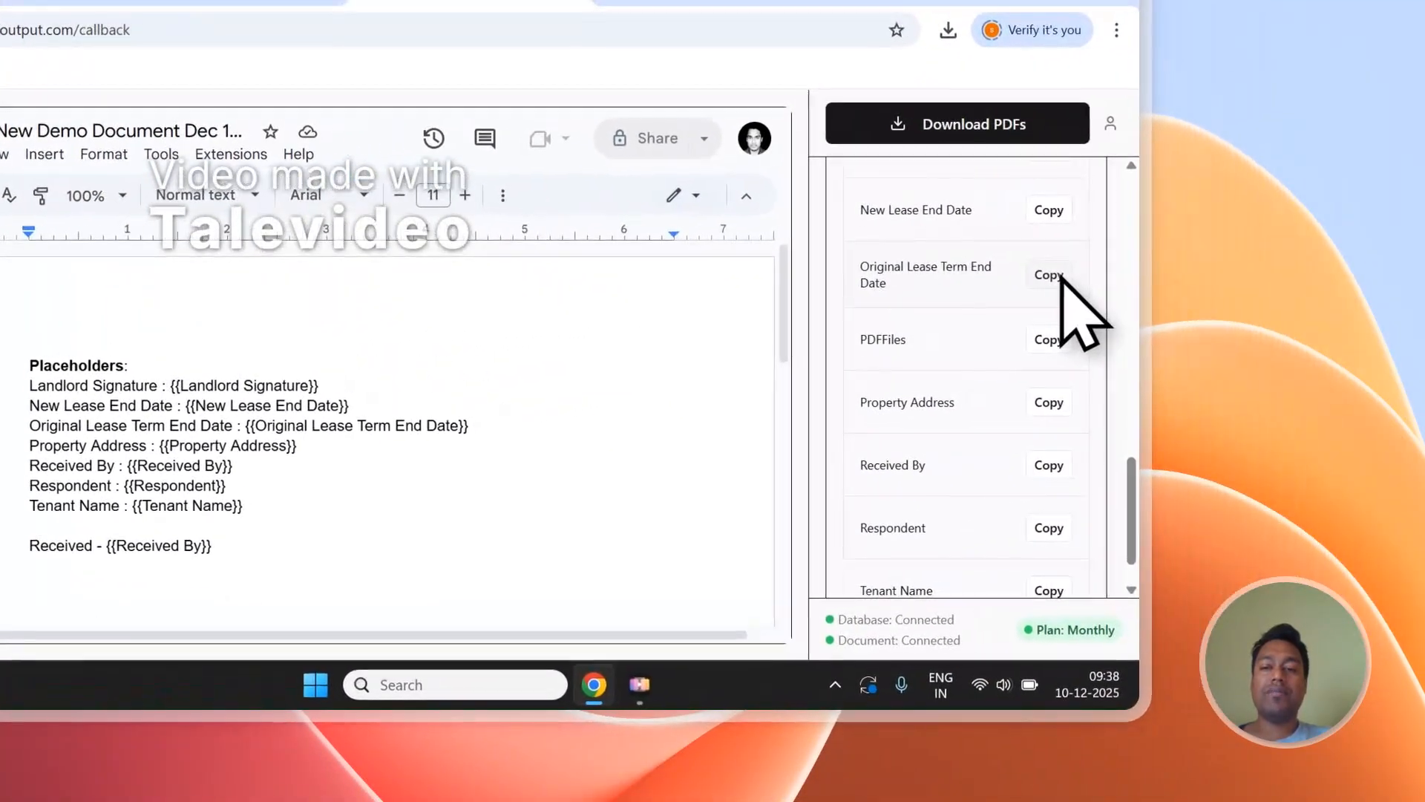
Step: Copy the Property Address property's placeholder and insert {{Property Address}} beneath the "Received - {{Received By}}" line in the document
left_click(1047, 402)
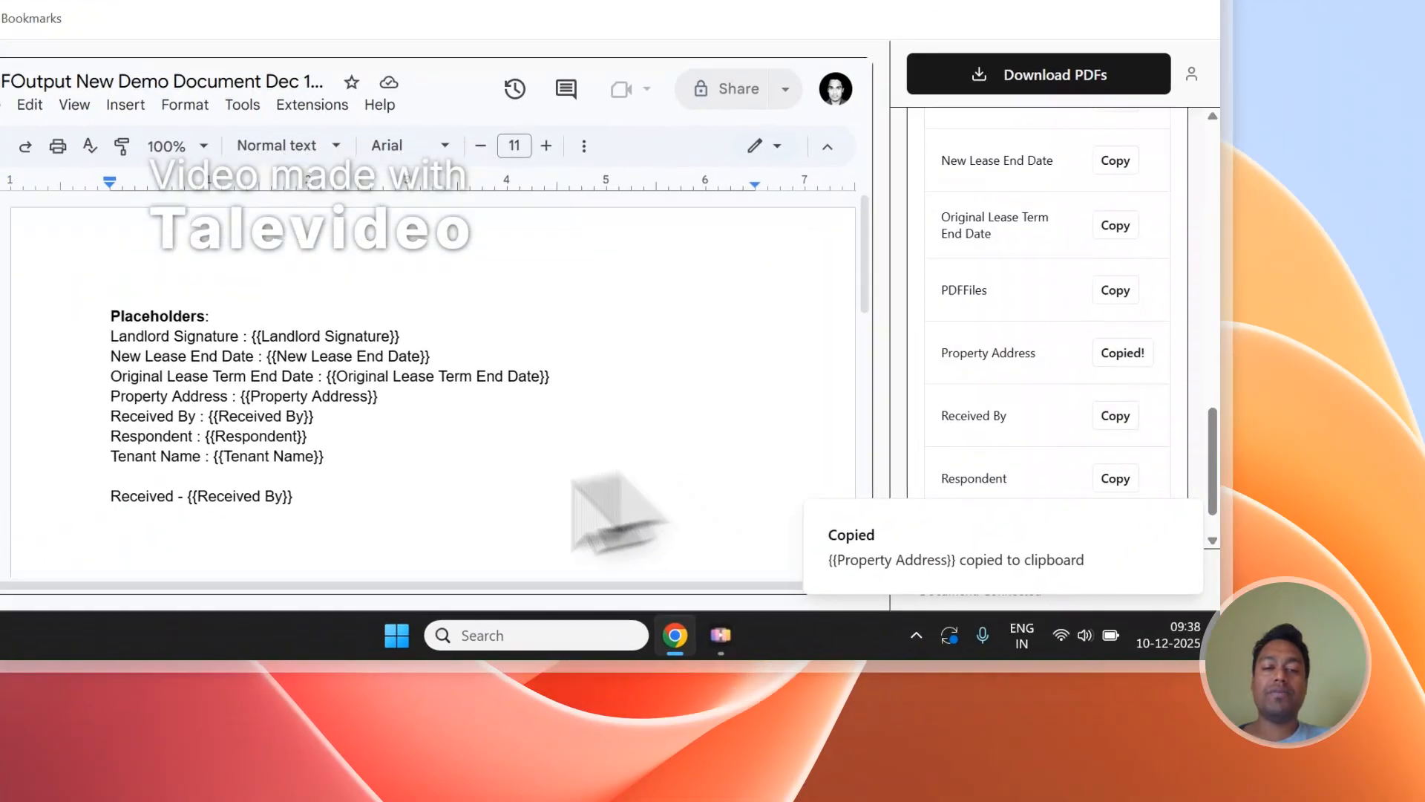
left_click(307, 590)
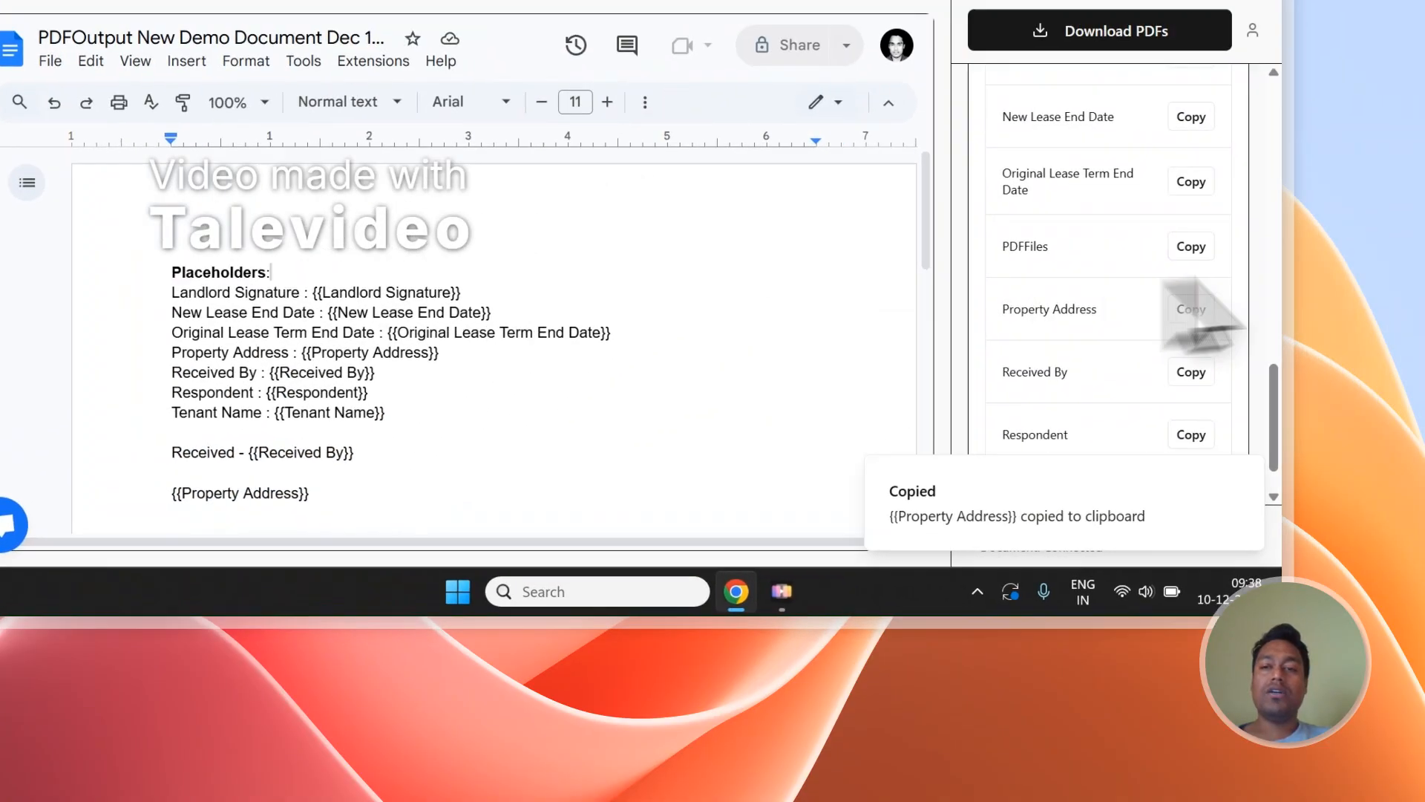
Step: Set the PDF File Name in the Mapping Section to the Tenant Name property after checking that column in Notion
scroll(1134, 314, "up", 3)
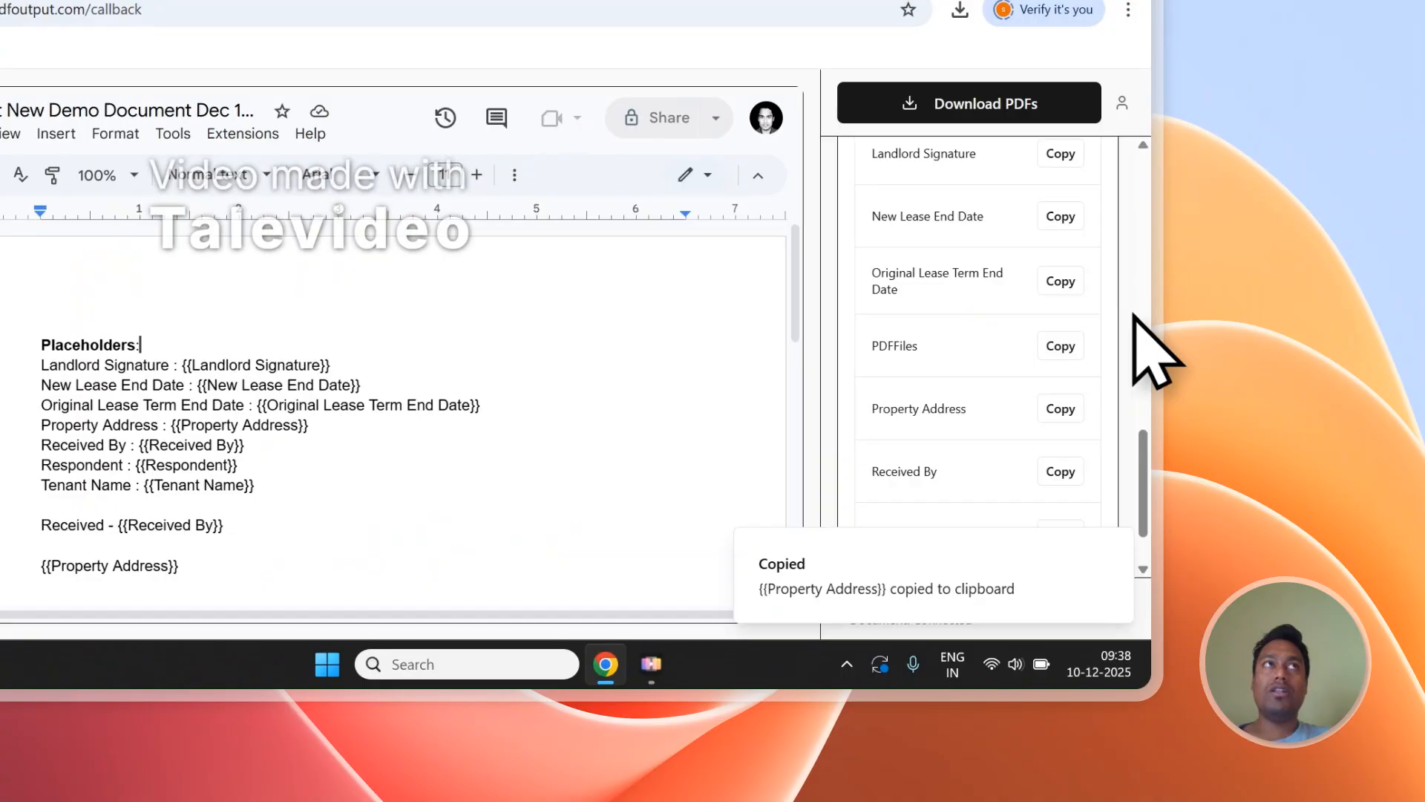
scroll(1121, 327, "up", 5)
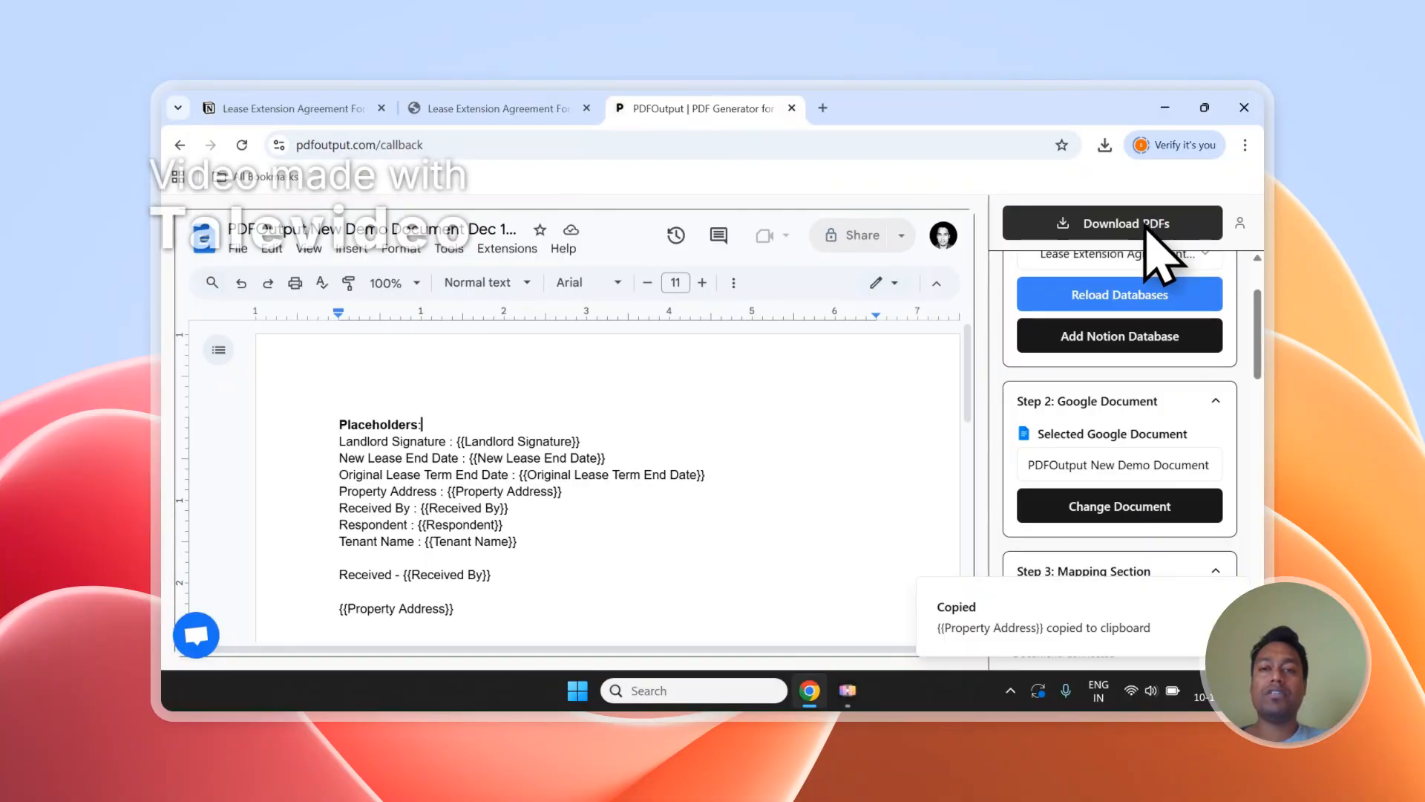
scroll(1158, 297, "down", 7)
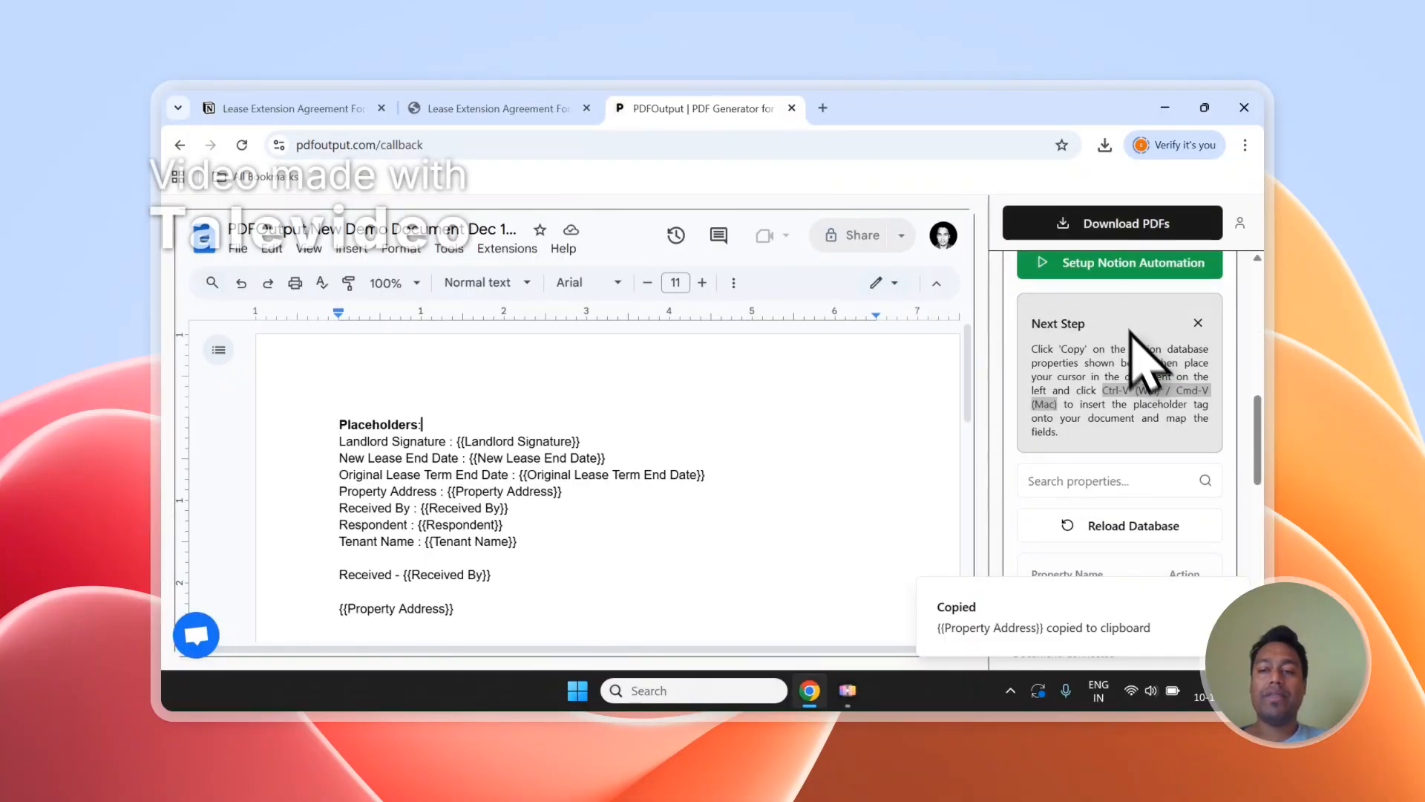
scroll(1129, 326, "up", 3)
left_click_drag(1039, 349, 1112, 351)
left_click(1122, 351)
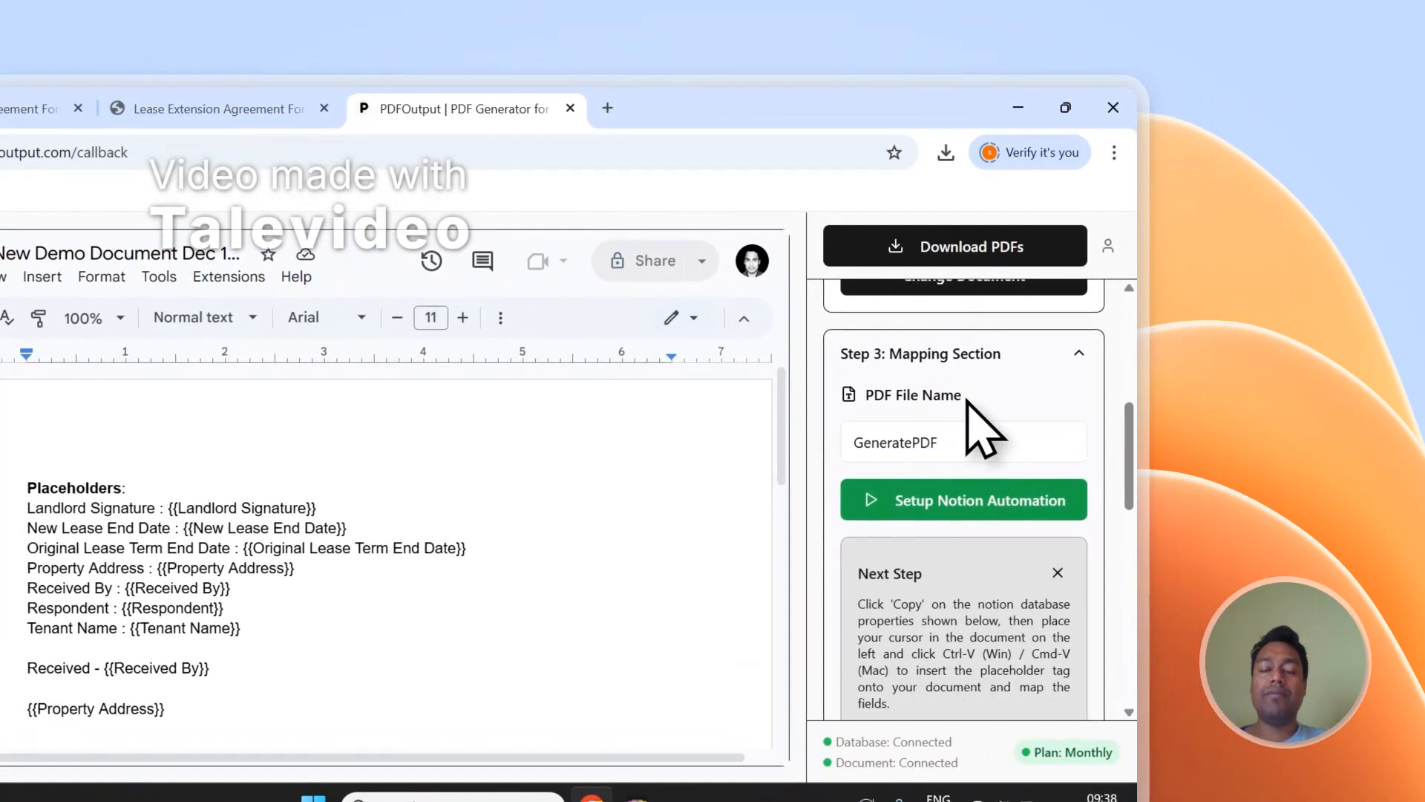
left_click(301, 110)
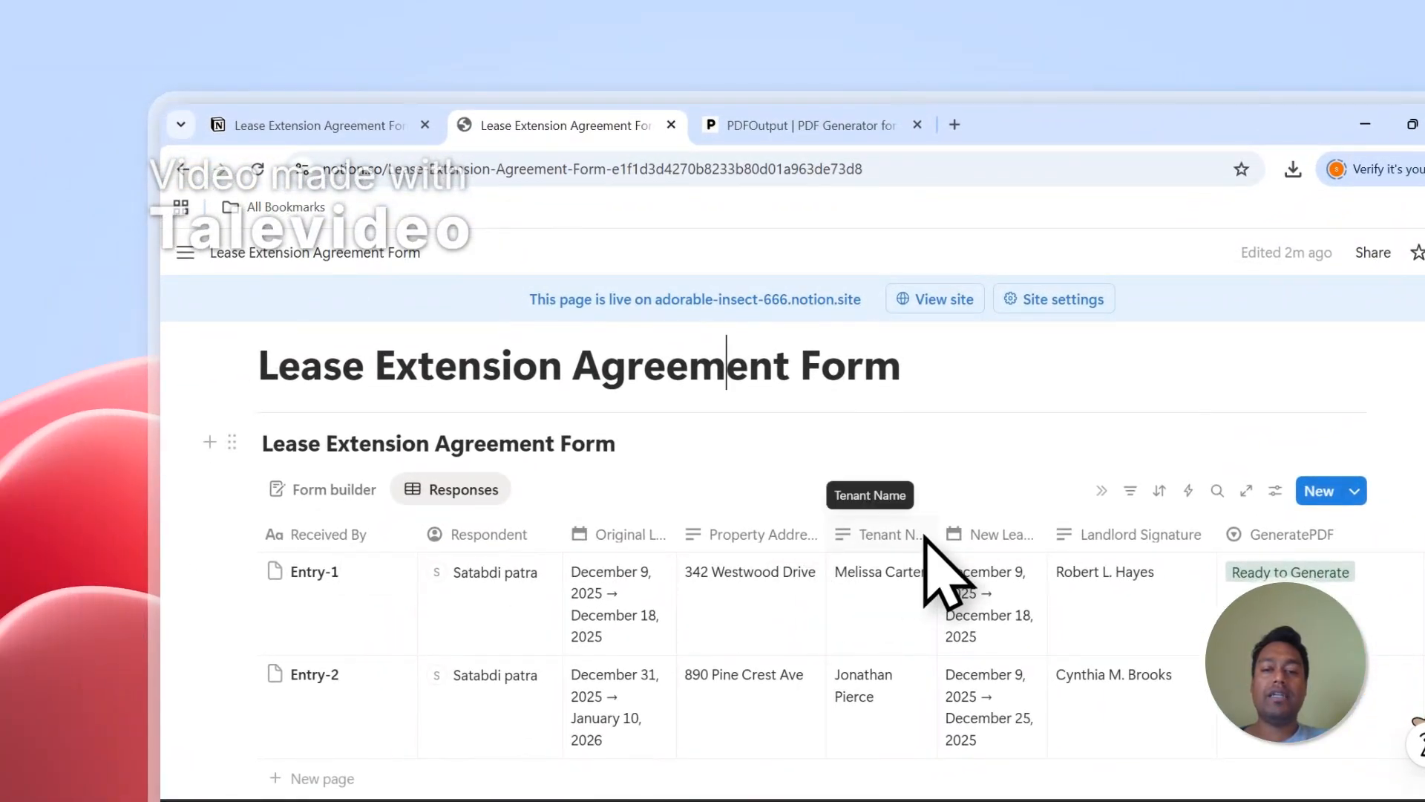
left_click(812, 127)
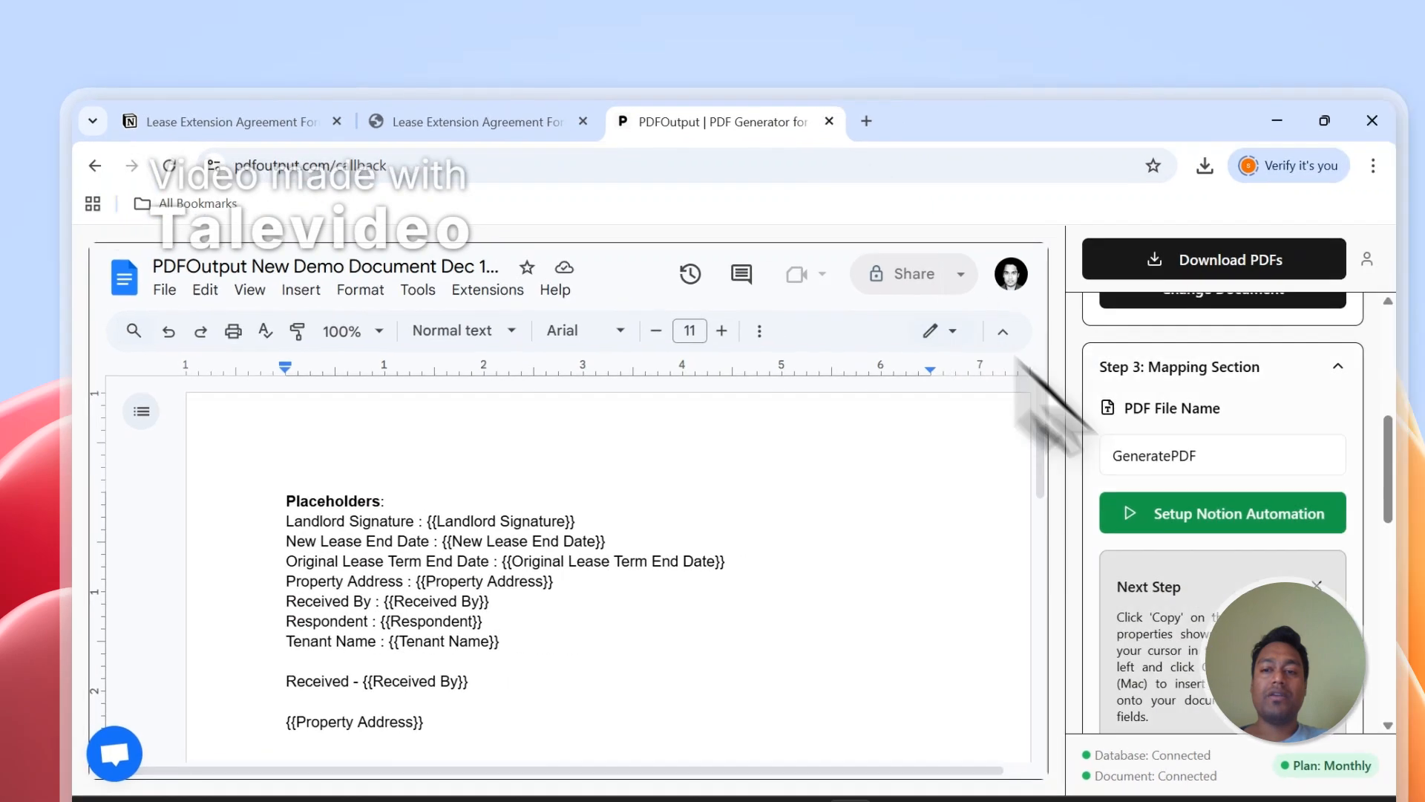
left_click(926, 449)
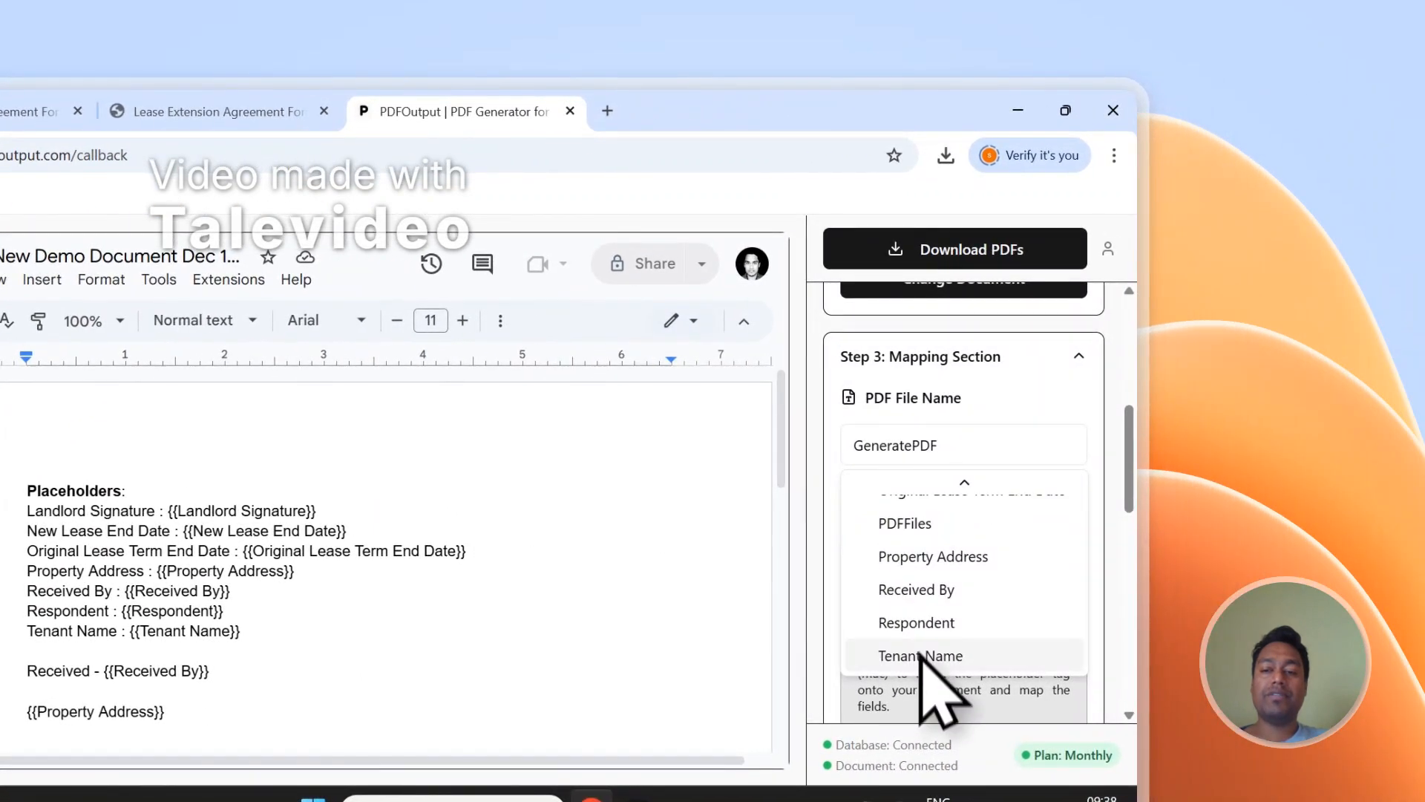
left_click(907, 656)
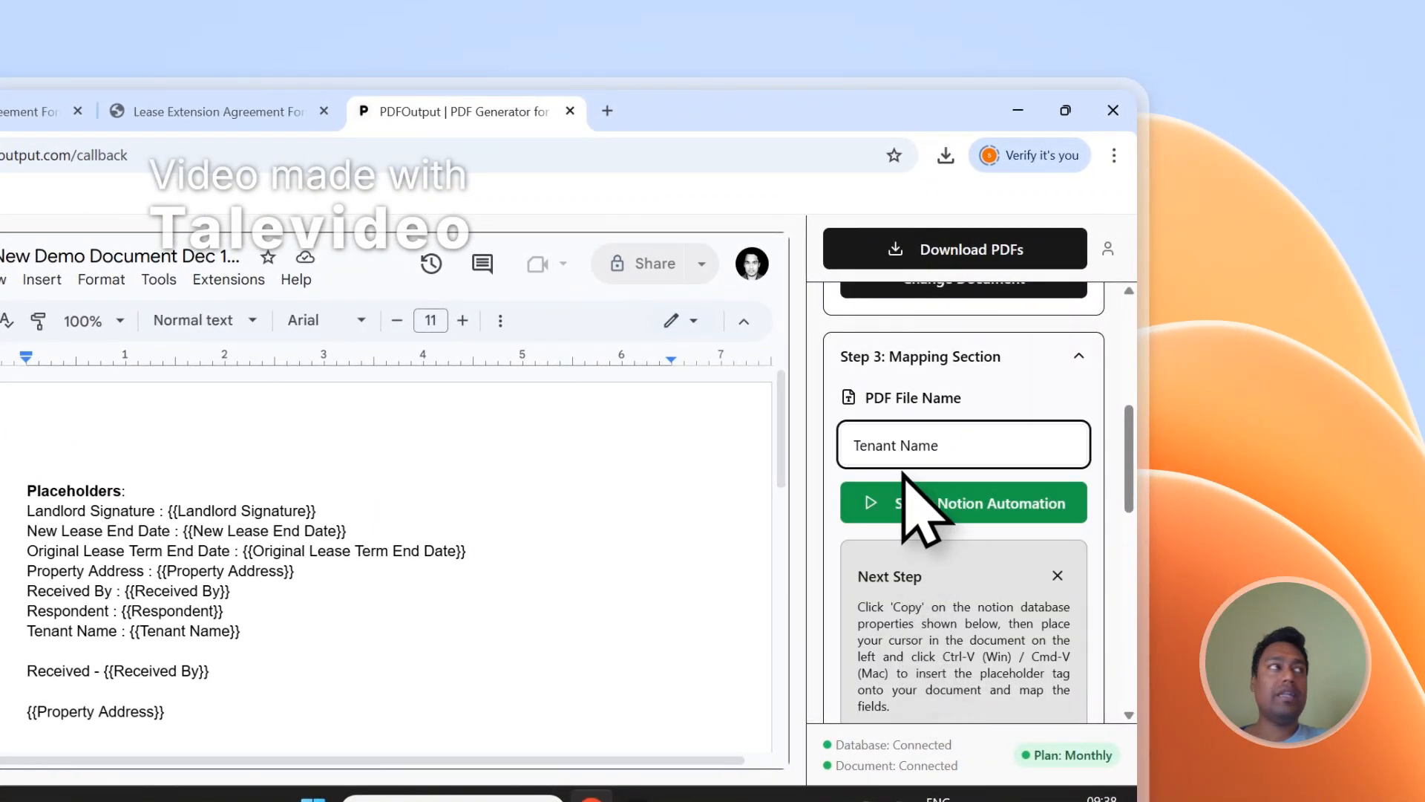
Step: Generate the PDFs for the database entries and check the GeneratePDF and PDFFiles columns in the Notion Responses view
scroll(911, 459, "up", 8)
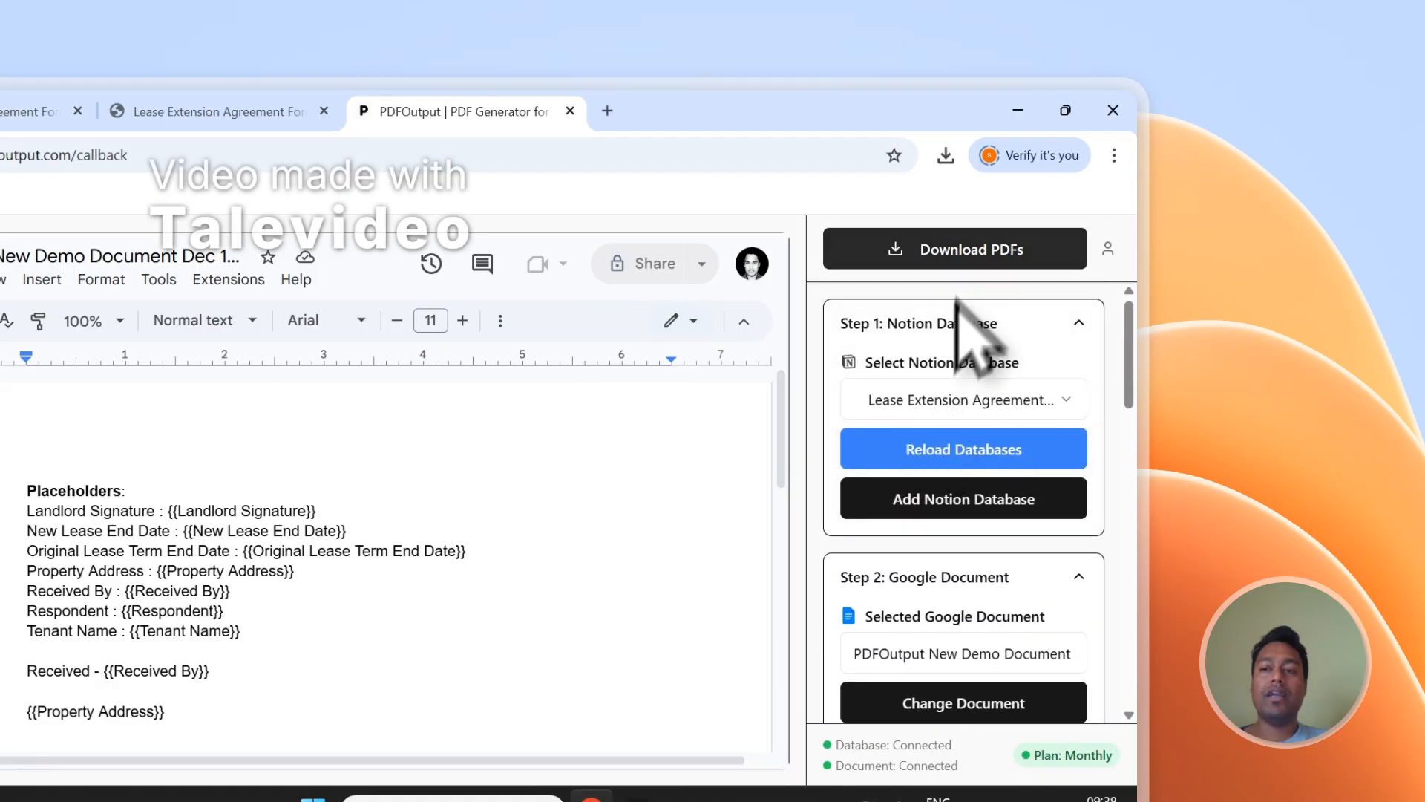
left_click(965, 269)
left_click(219, 111)
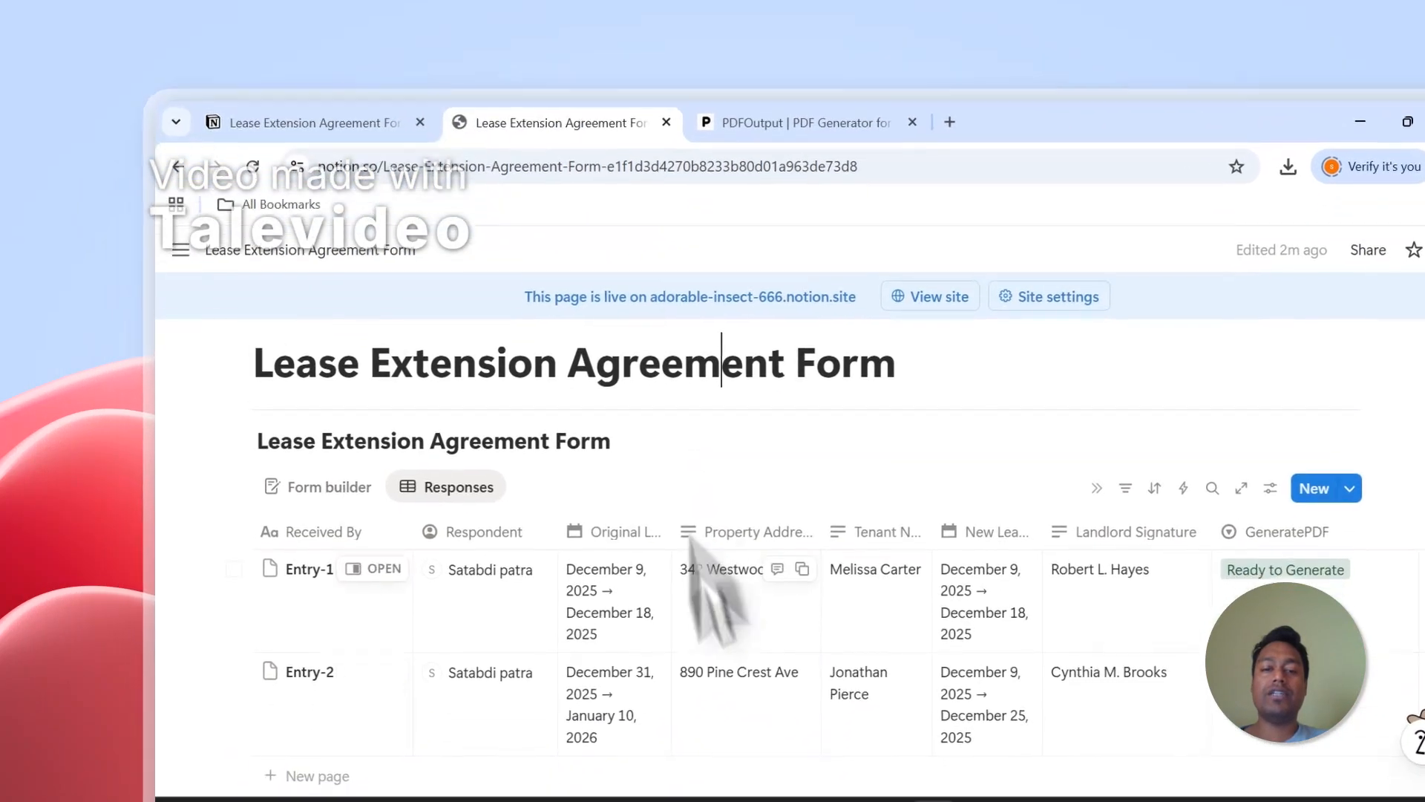
scroll(380, 697, "down", 3)
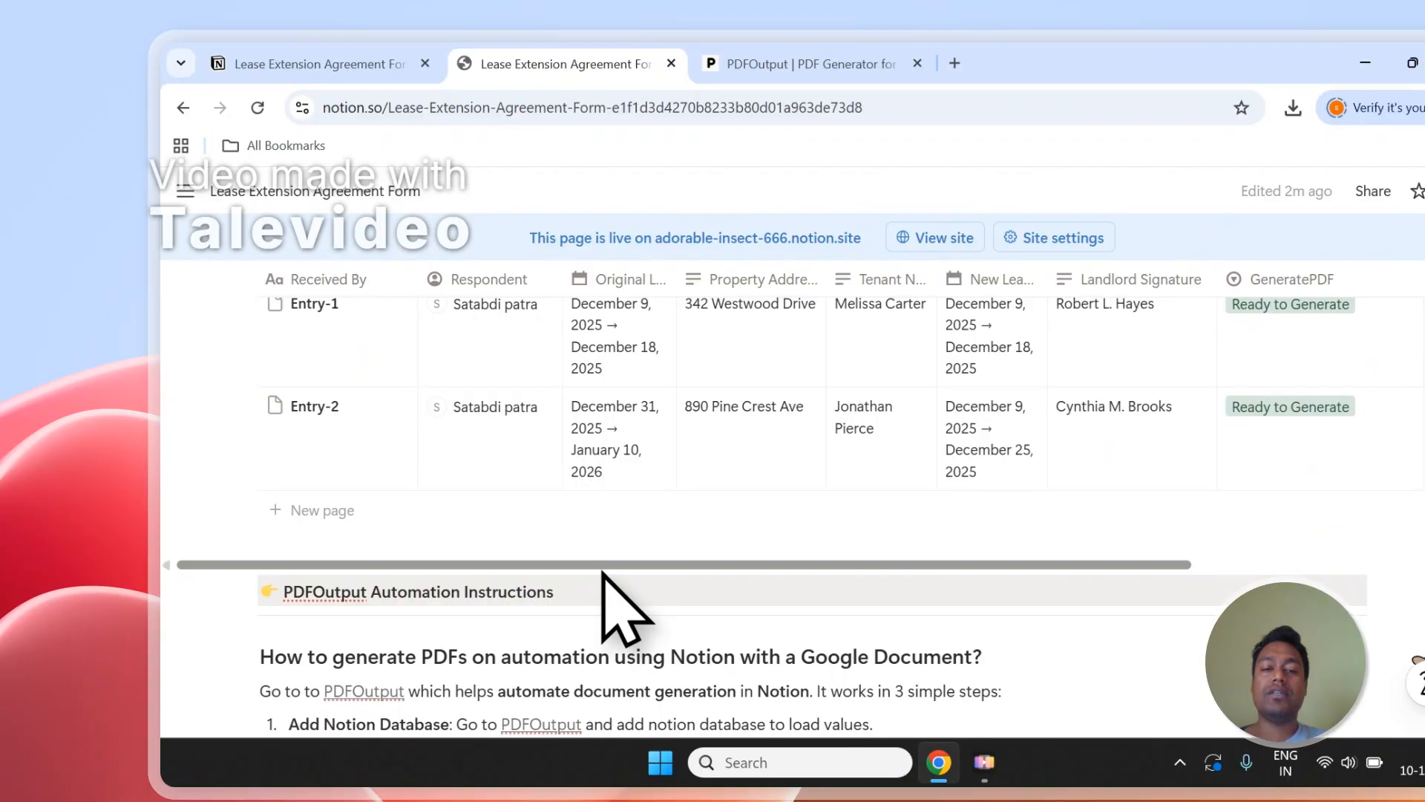
left_click_drag(603, 565, 788, 566)
scroll(1128, 535, "up", 2)
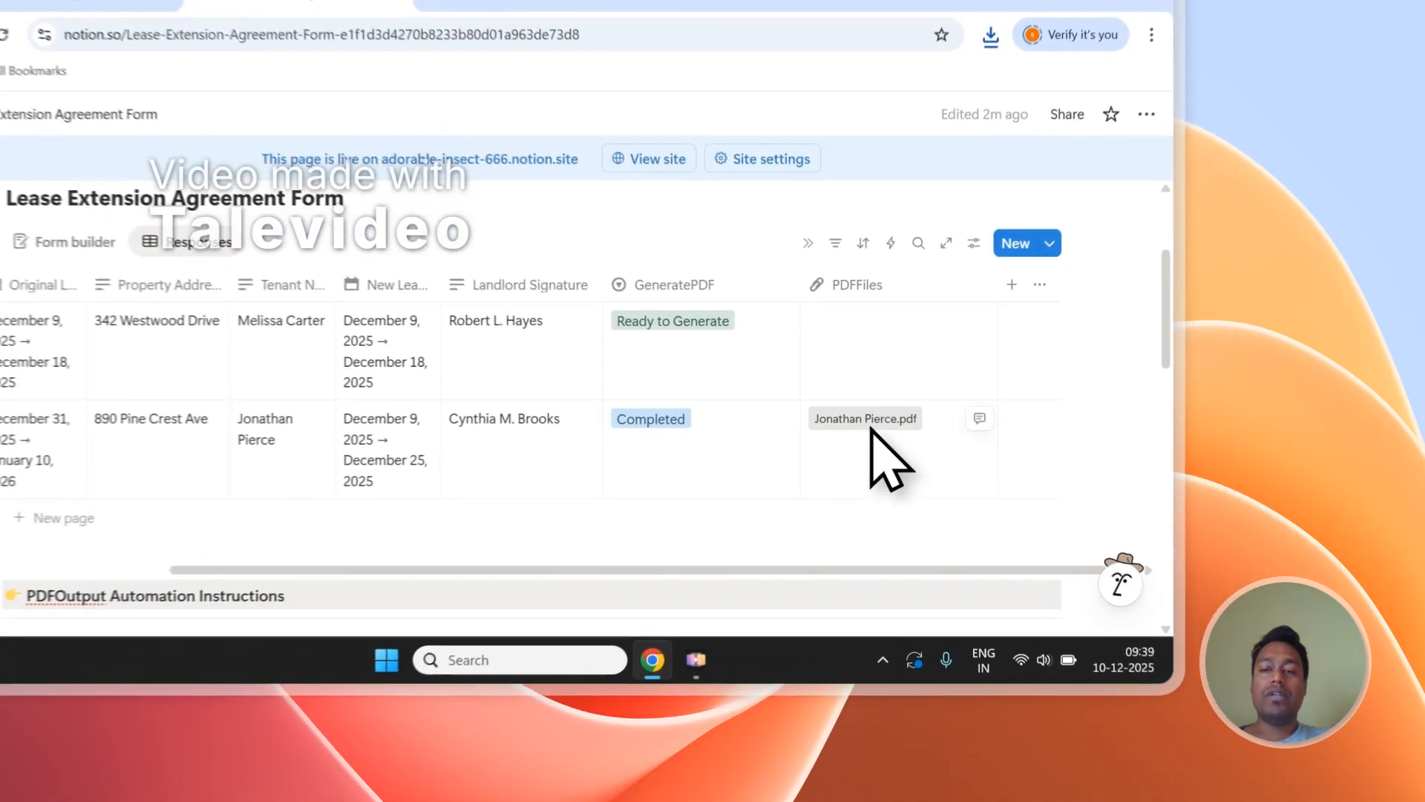
Step: Open the PDF generated for Entry-2 and examine the values that replaced the placeholders, including the Received and property address lines
left_click(1002, 490)
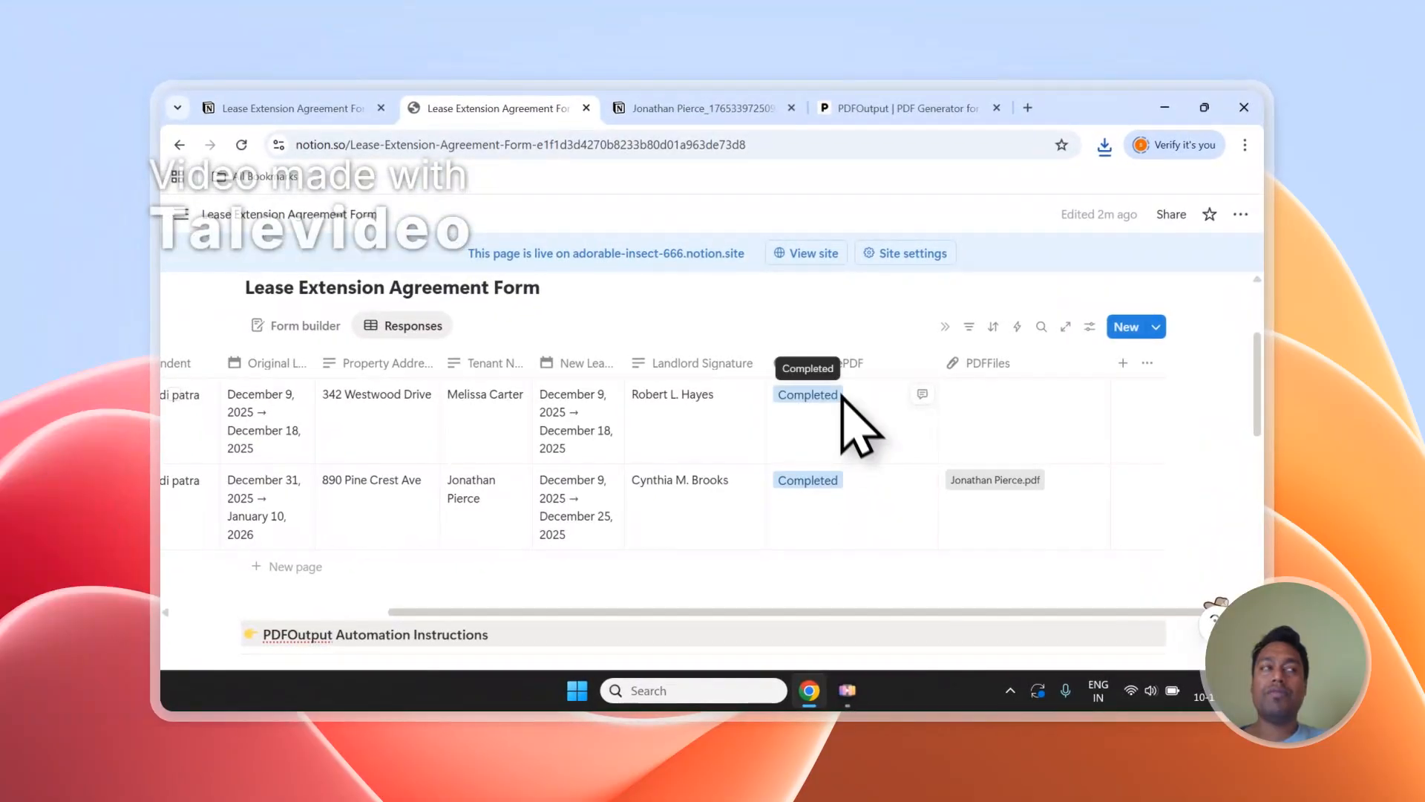
left_click(698, 108)
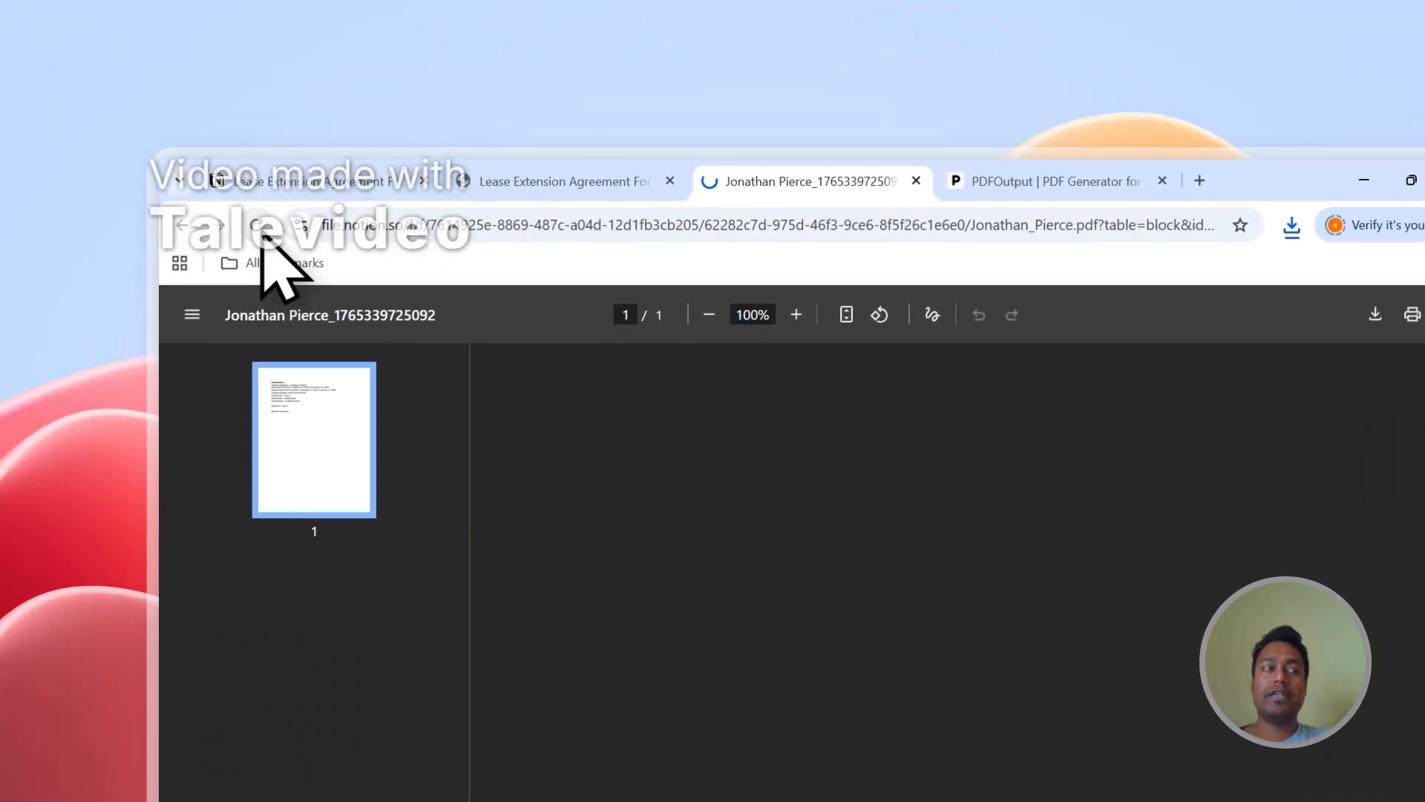
left_click(139, 155)
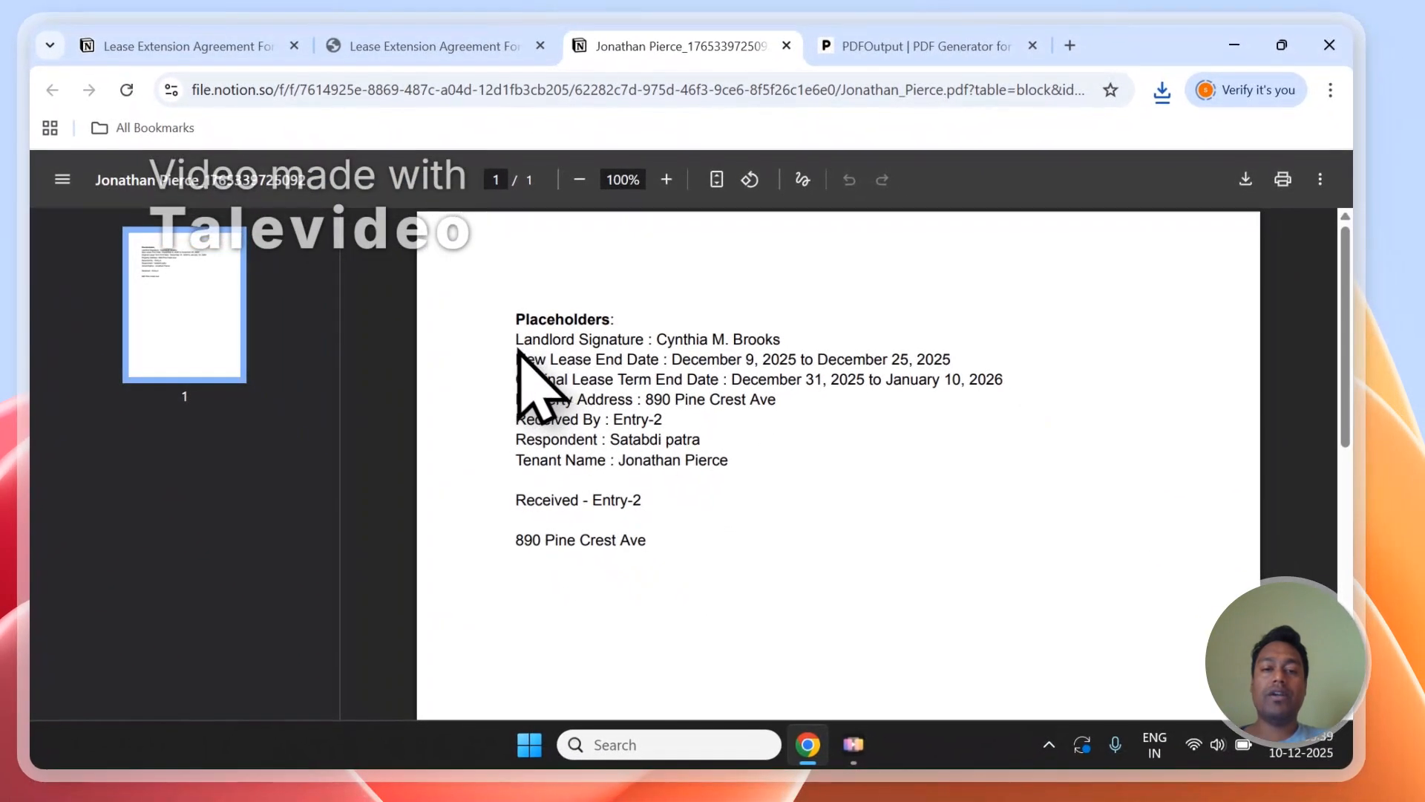
left_click_drag(518, 349, 585, 434)
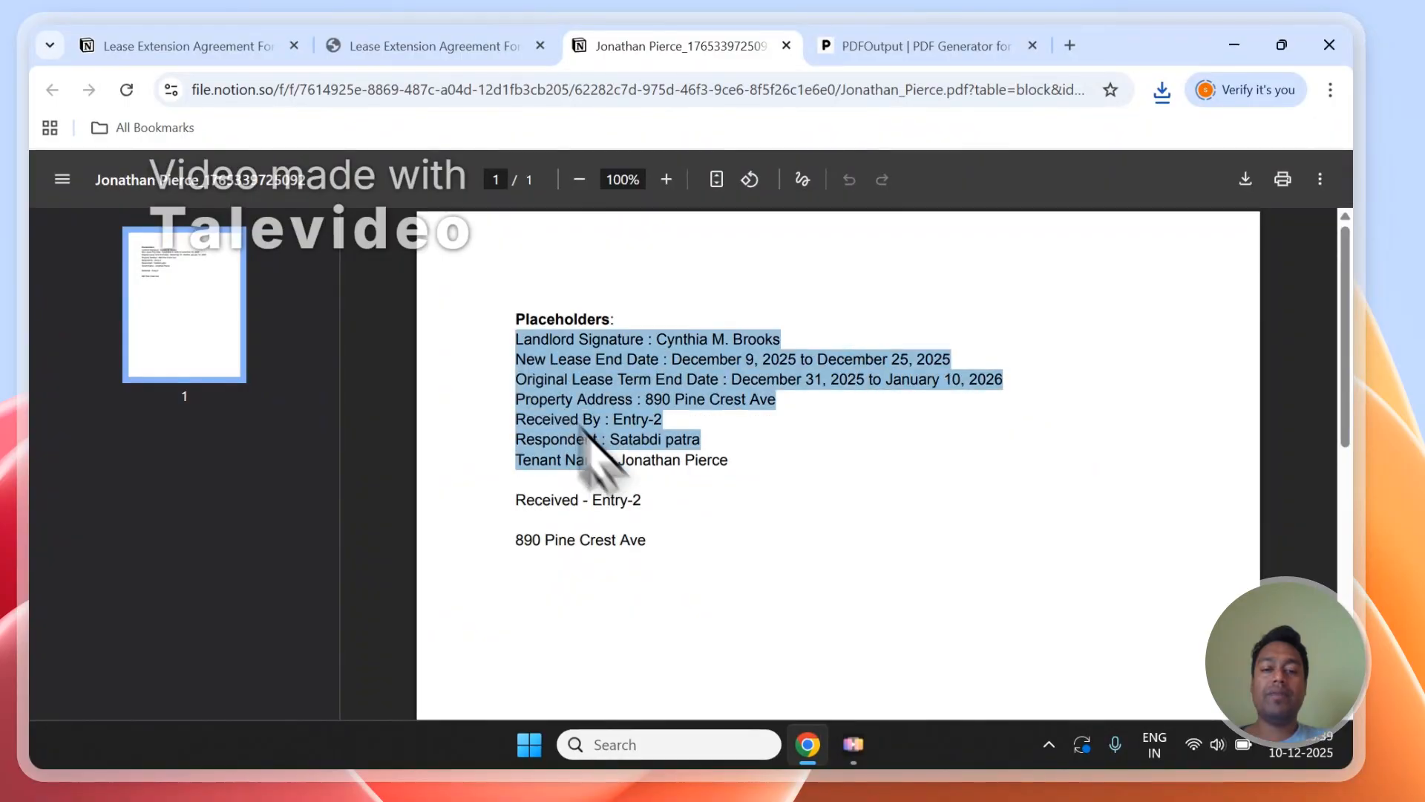
scroll(700, 453, "down", 2)
left_click(675, 455)
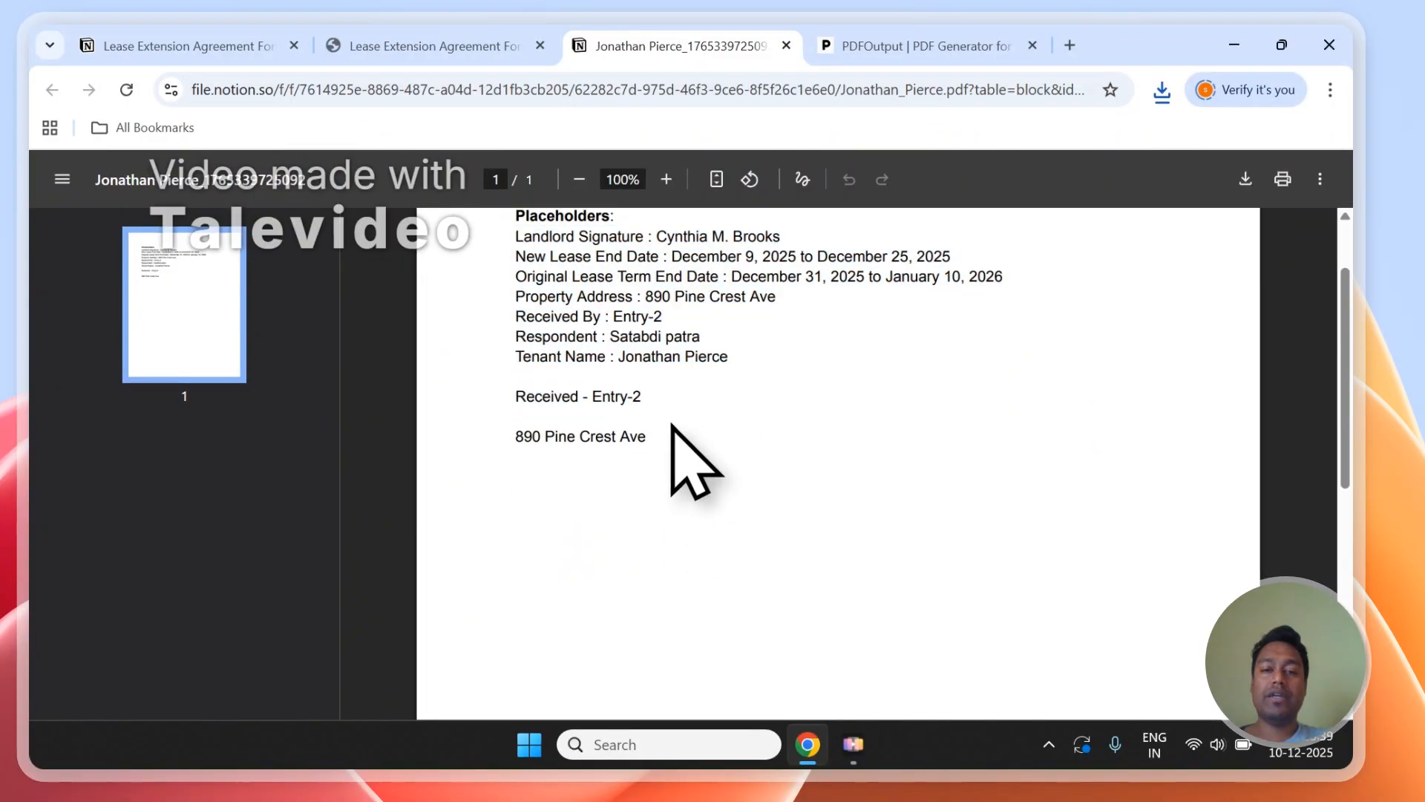
scroll(776, 360, "up", 2)
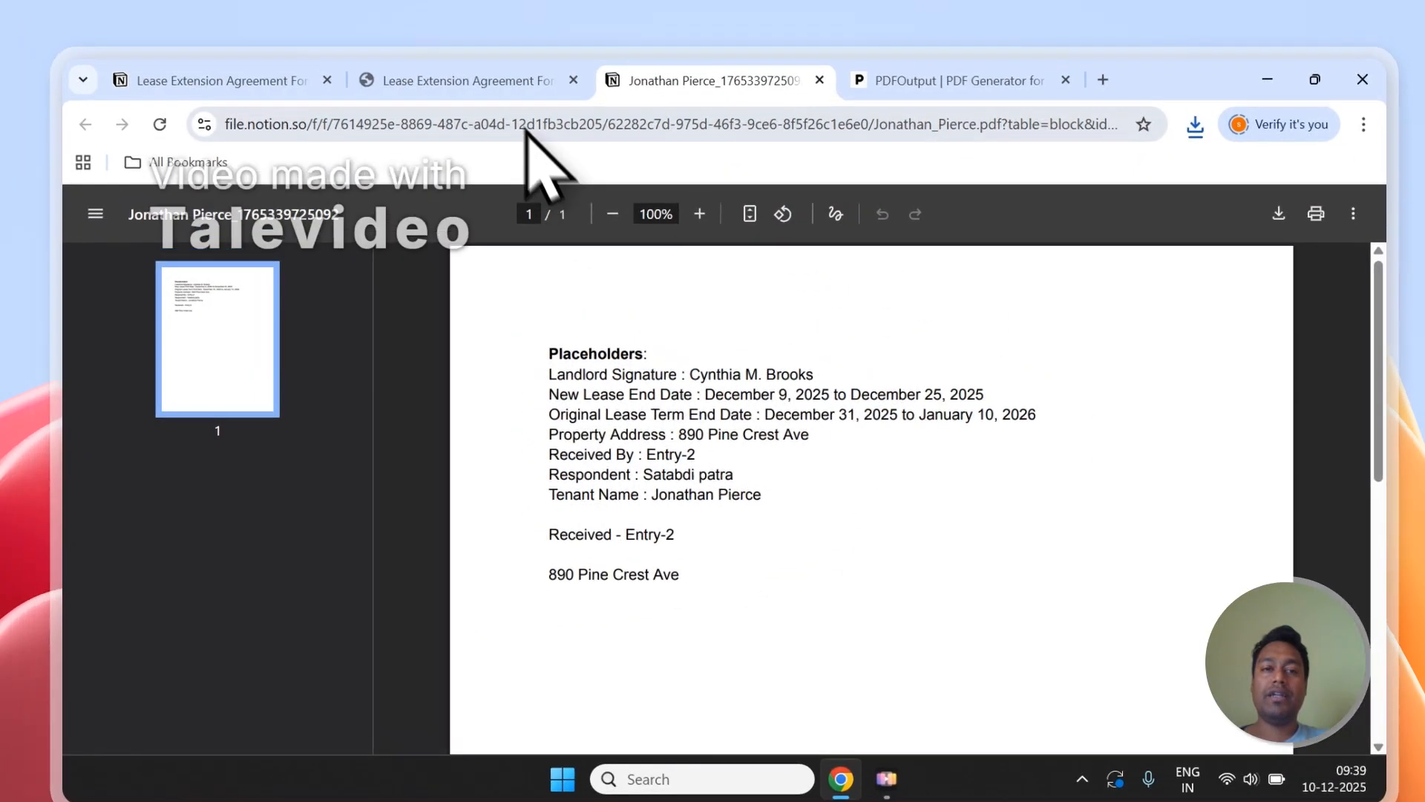
Step: Open the PDF attached to Entry-1 from the PDFFiles column and examine its filled-in placeholder values
left_click(475, 46)
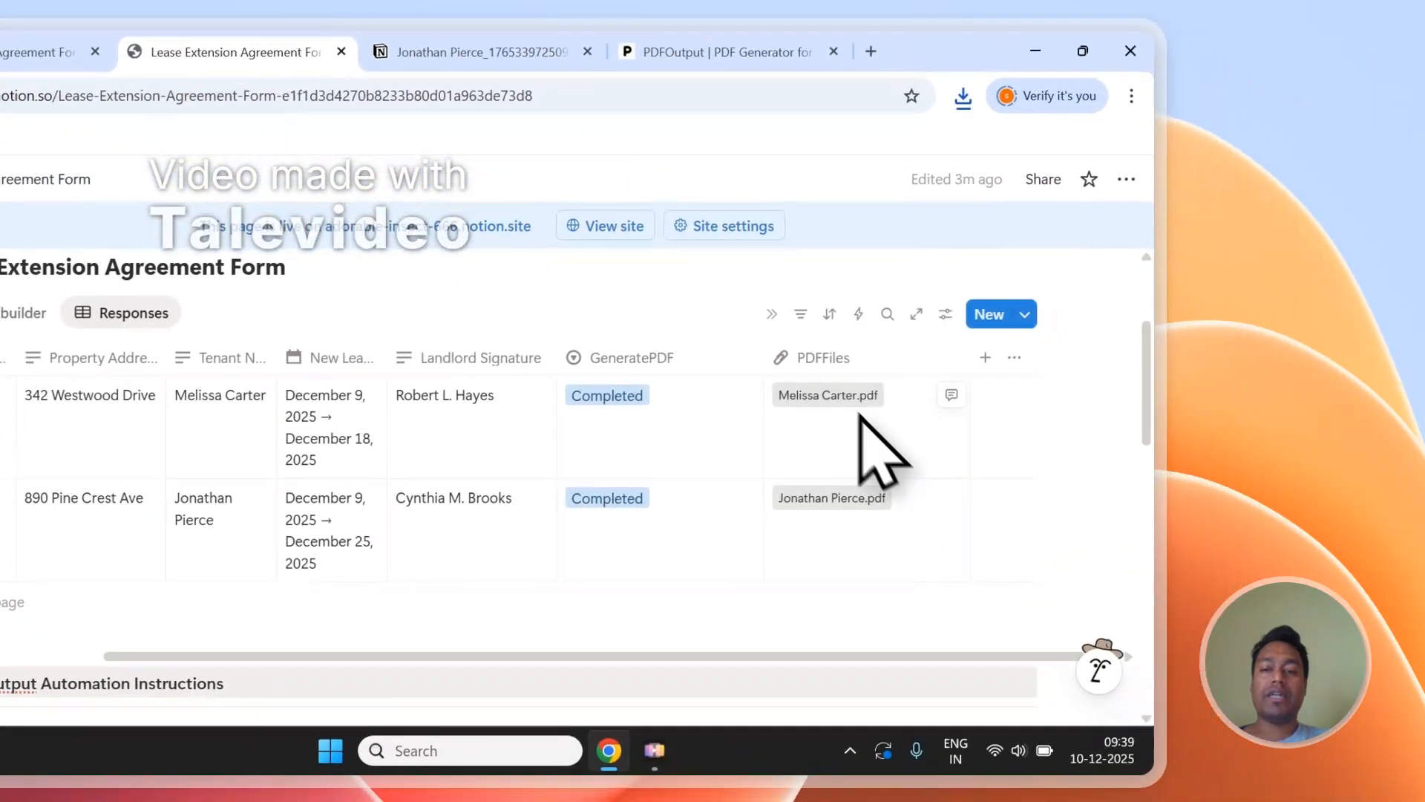
left_click(838, 395)
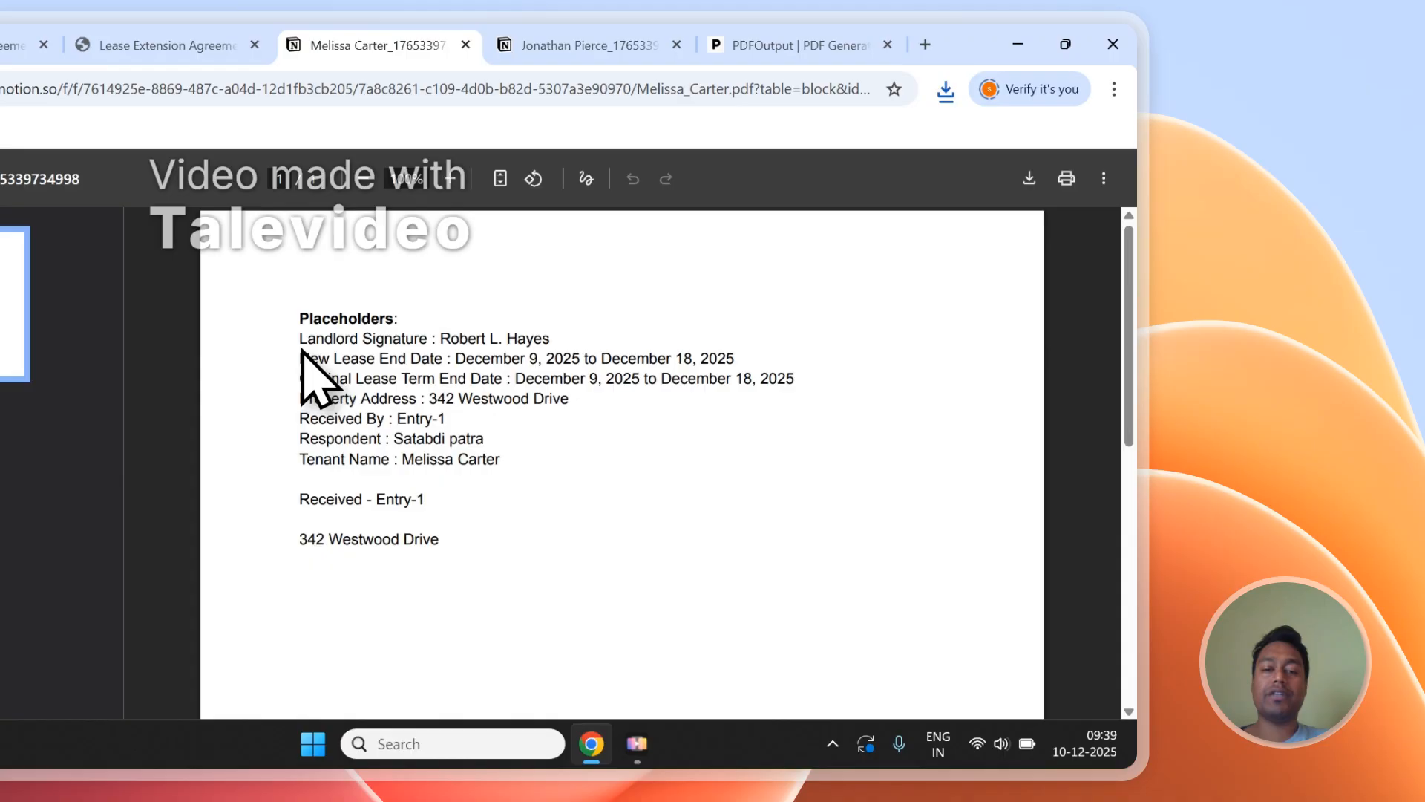
left_click_drag(300, 349, 395, 472)
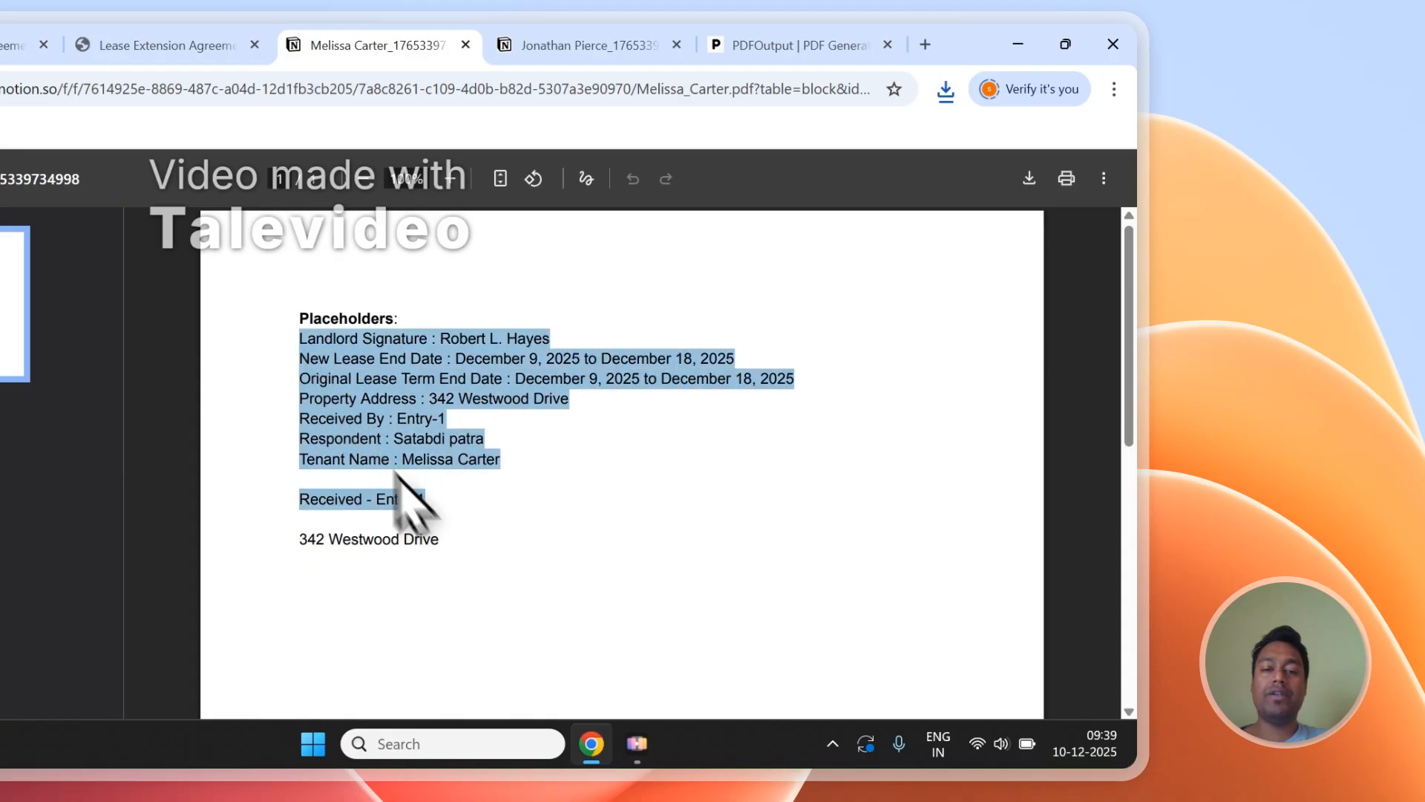
left_click(459, 435)
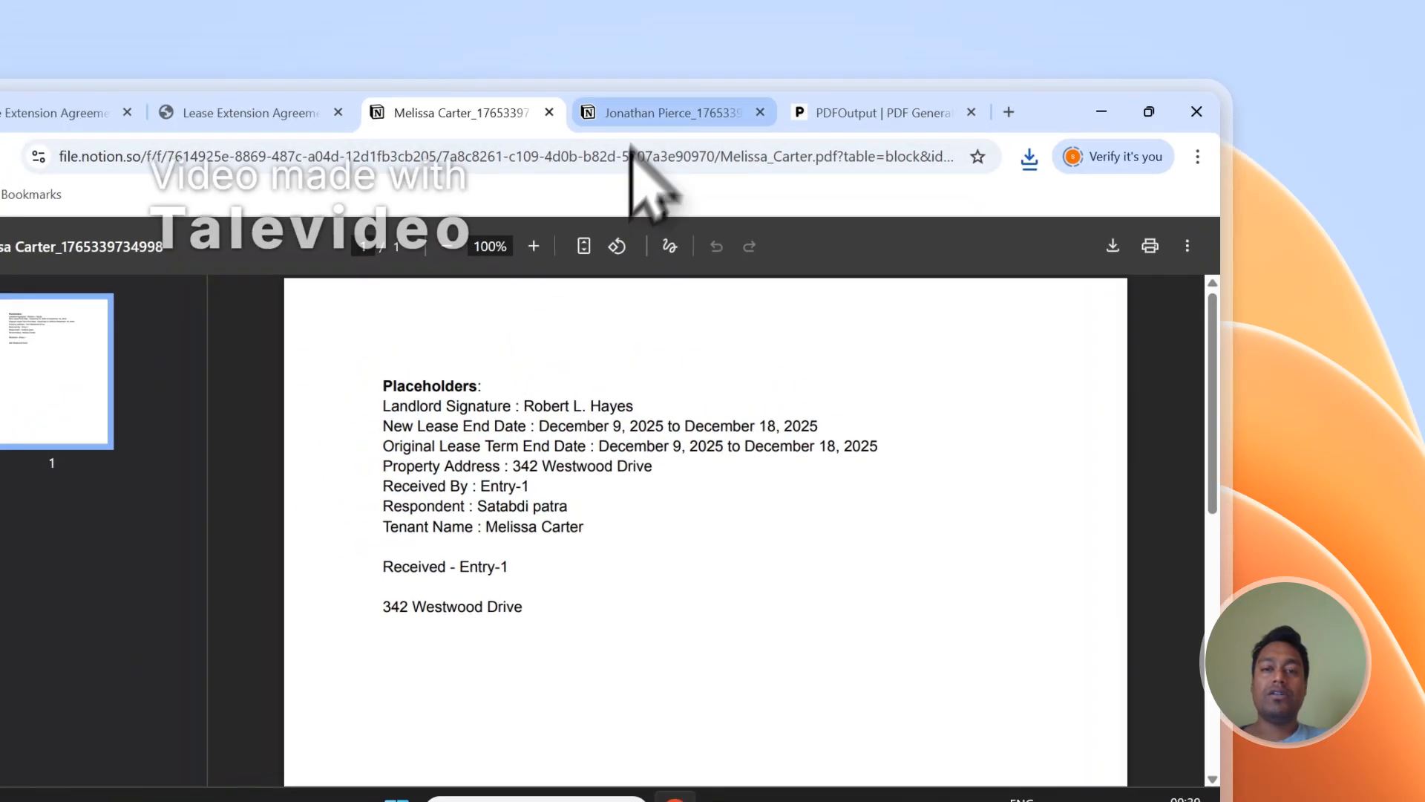
Step: Compare the two generated PDFs and close both of their browser tabs
left_click(587, 44)
left_click(372, 41)
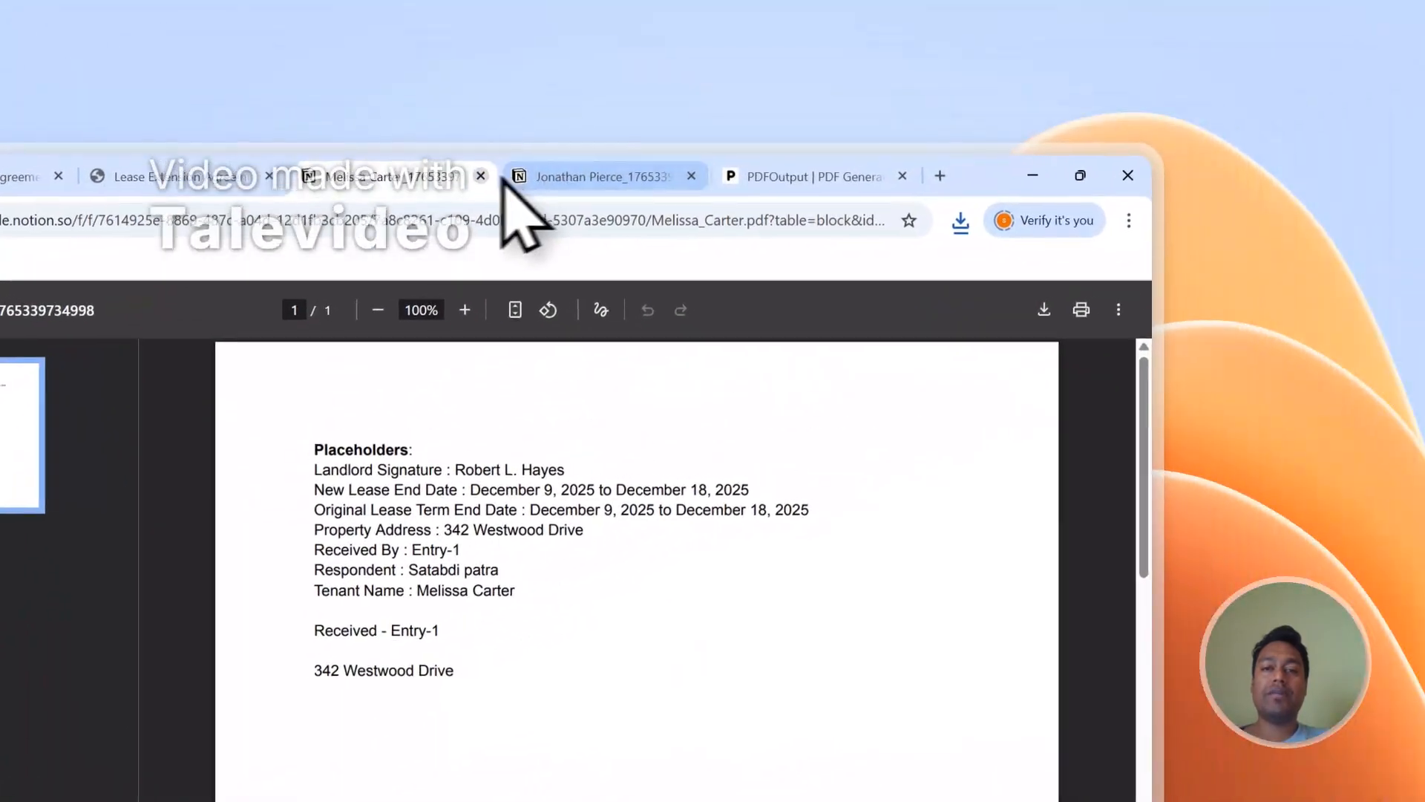
left_click(481, 176)
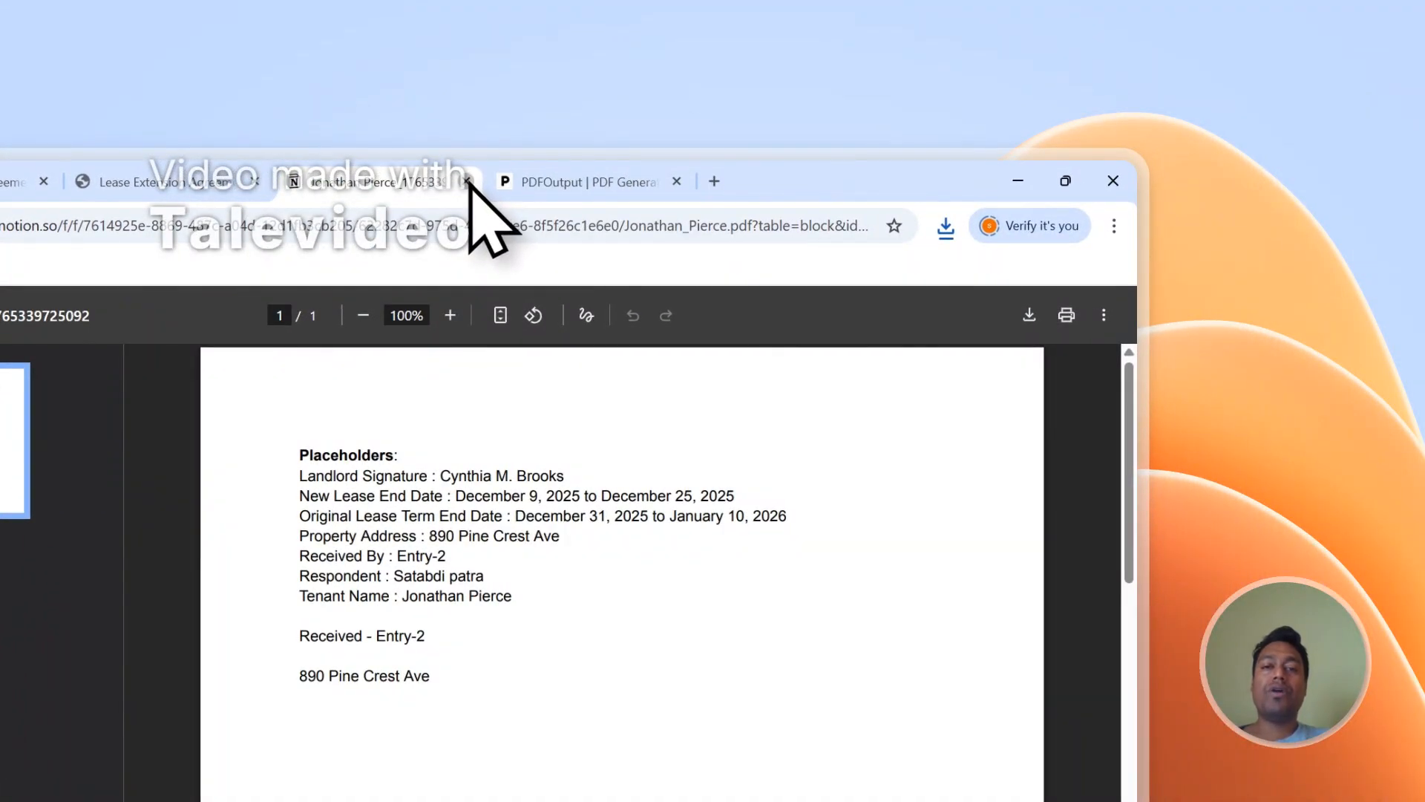
left_click(467, 181)
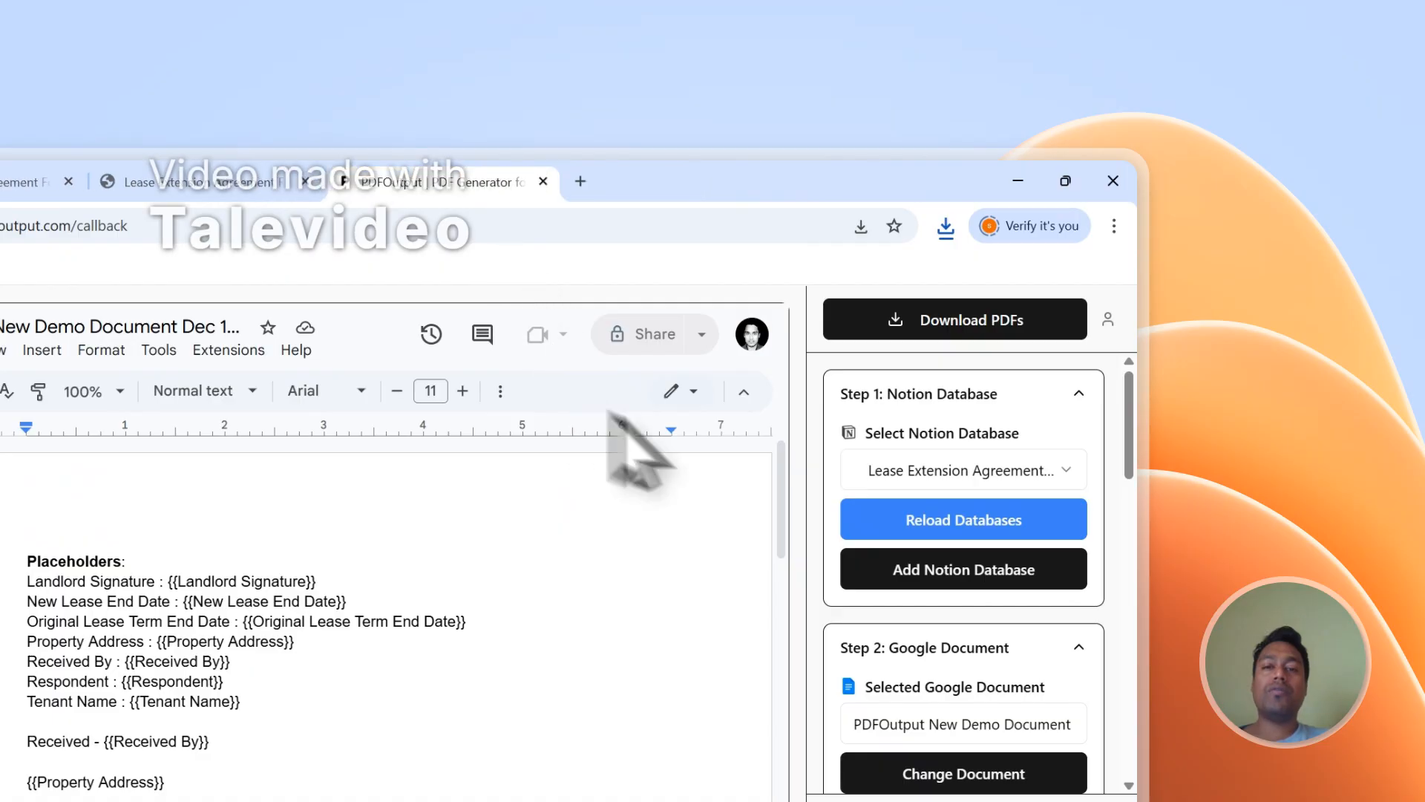
Step: Set up the Notion automation for automatic PDF generation in PDFOutput's Mapping Section
scroll(1043, 553, "down", 5)
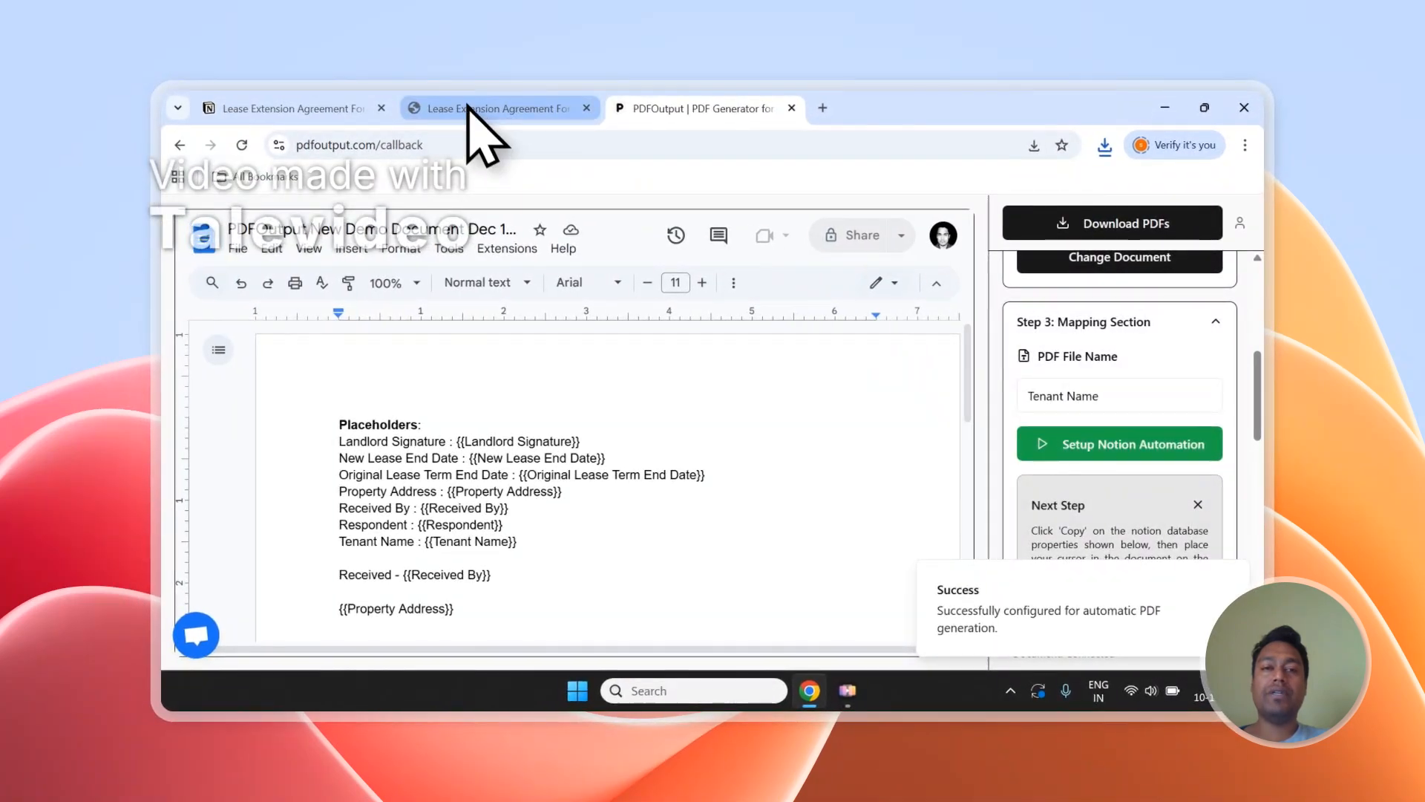
scroll(1138, 414, "up", 5)
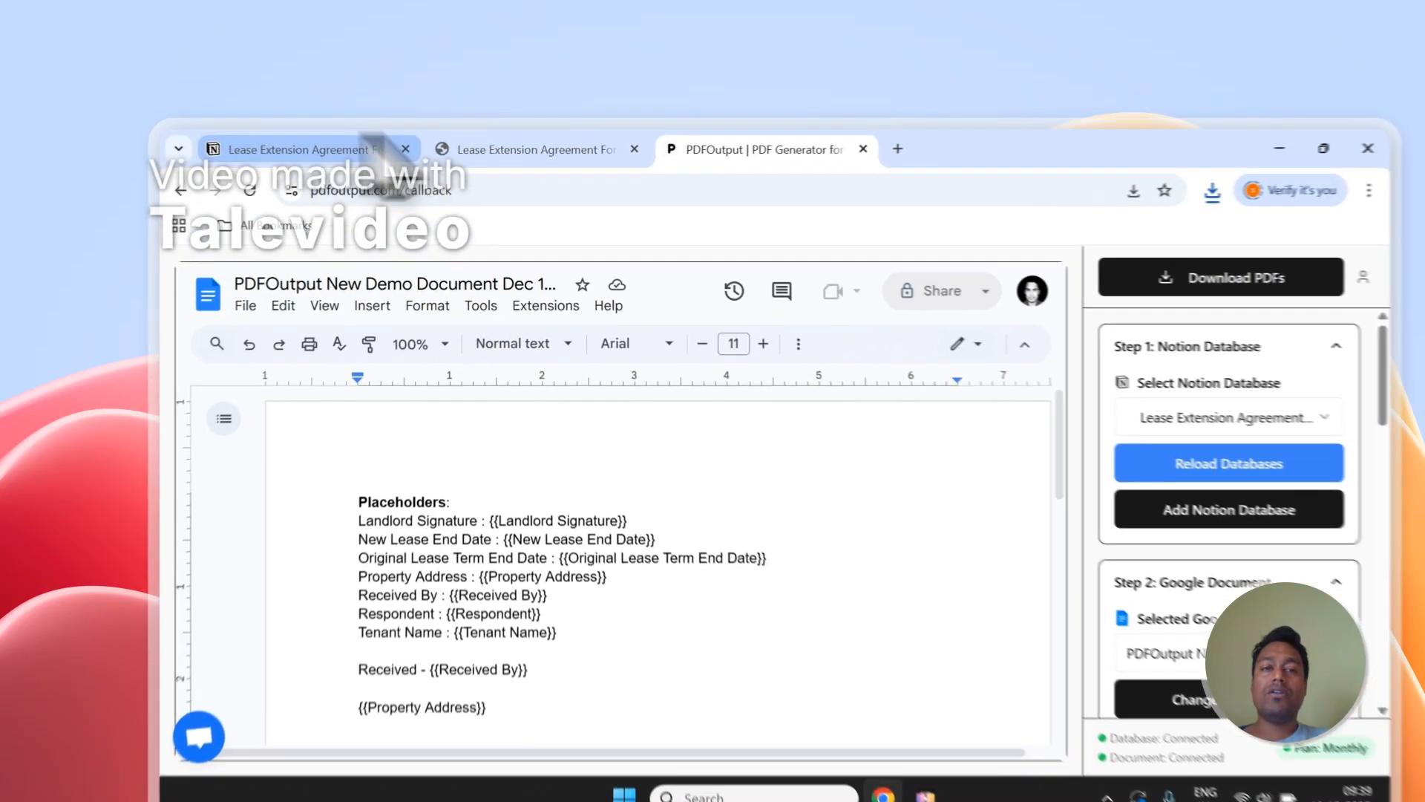
Step: Review the public lease form's submission area, and add a new Responses entry in Notion with GeneratePDF set to Ready to Generate
left_click(416, 108)
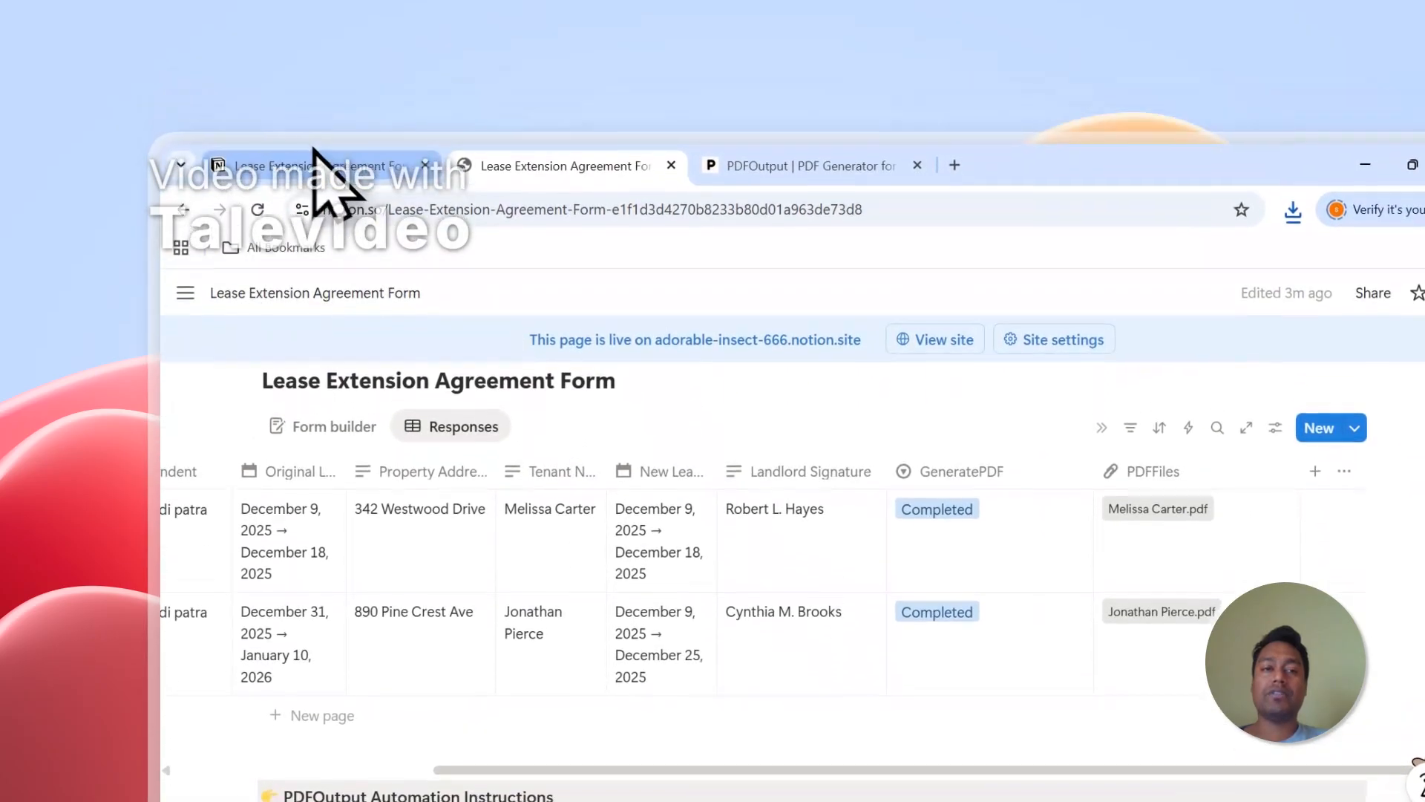
left_click(316, 105)
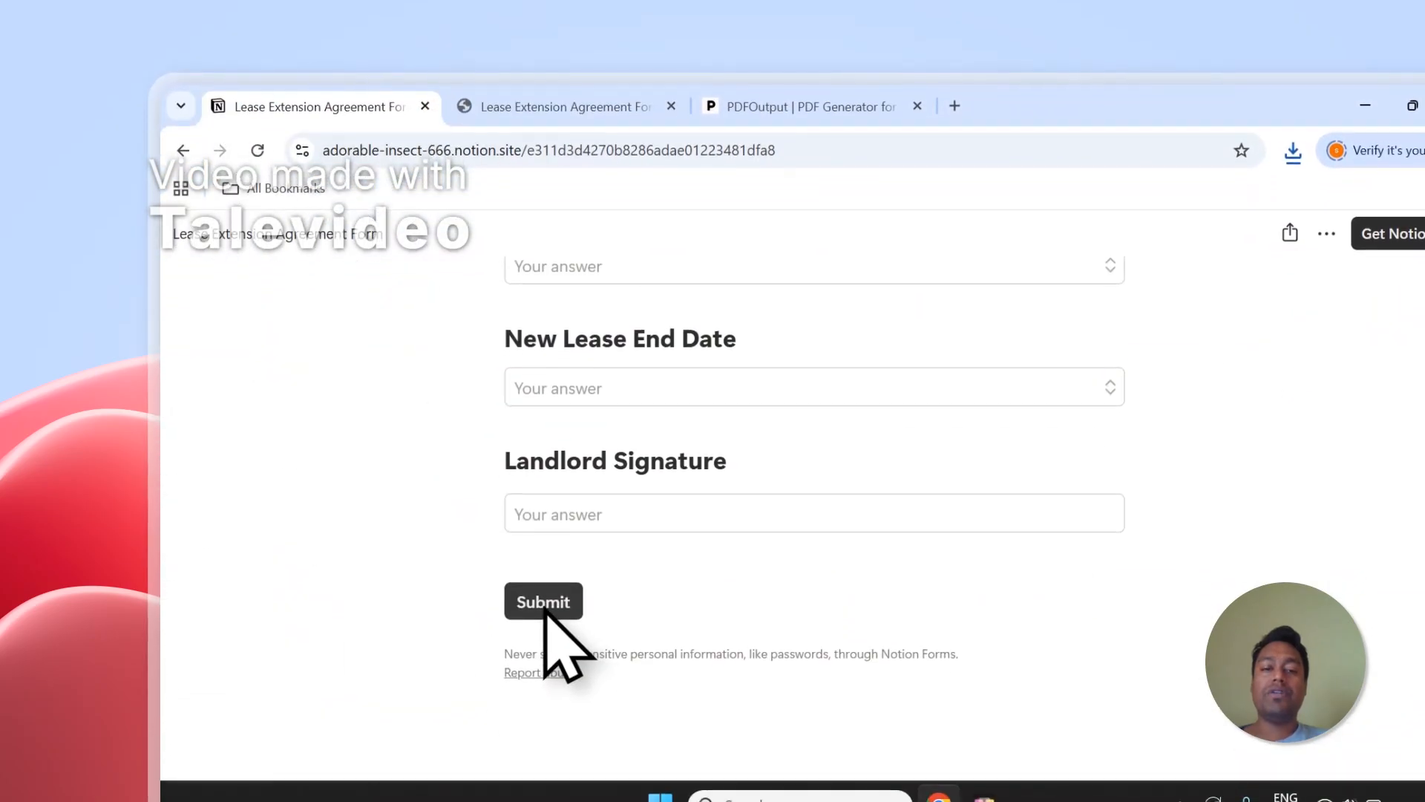
left_click(534, 106)
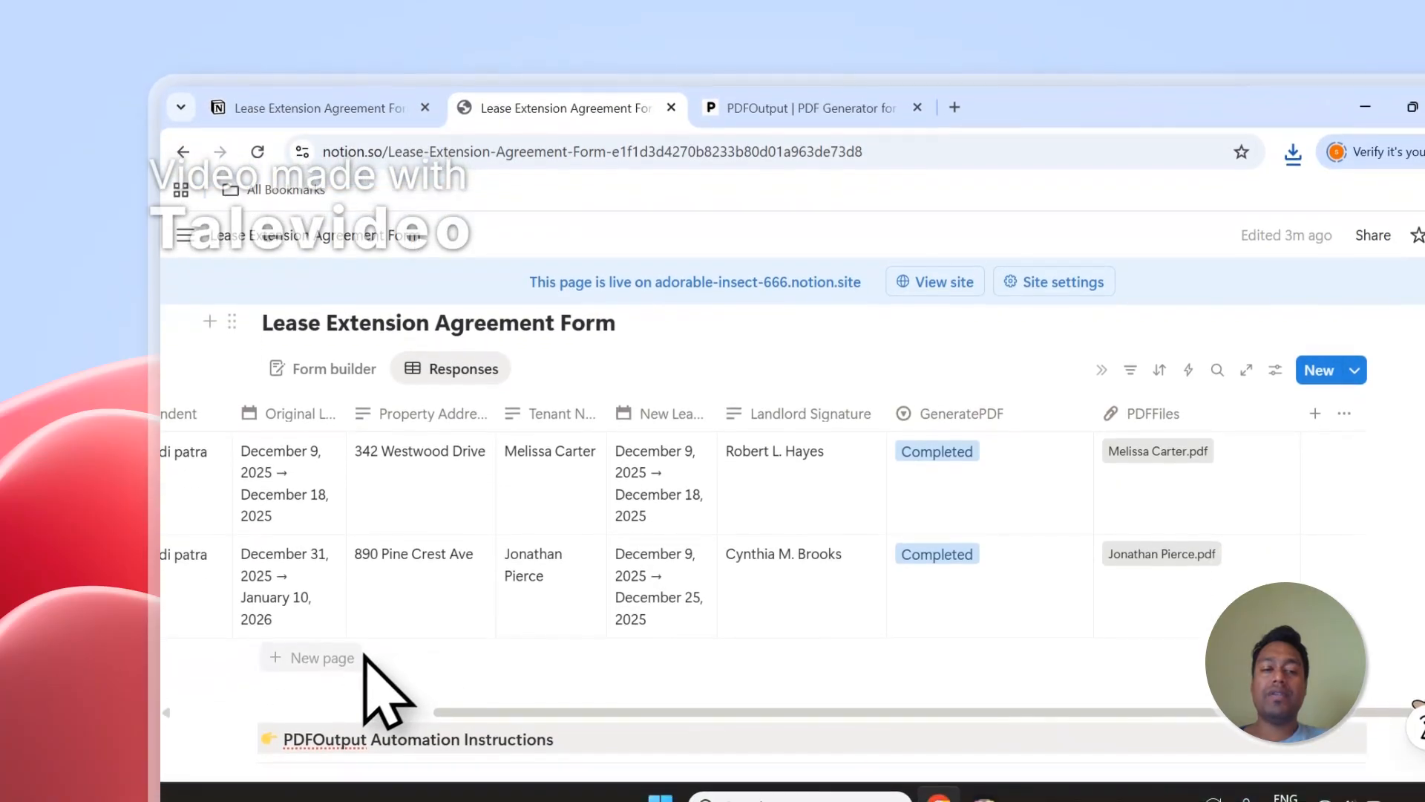
left_click(357, 657)
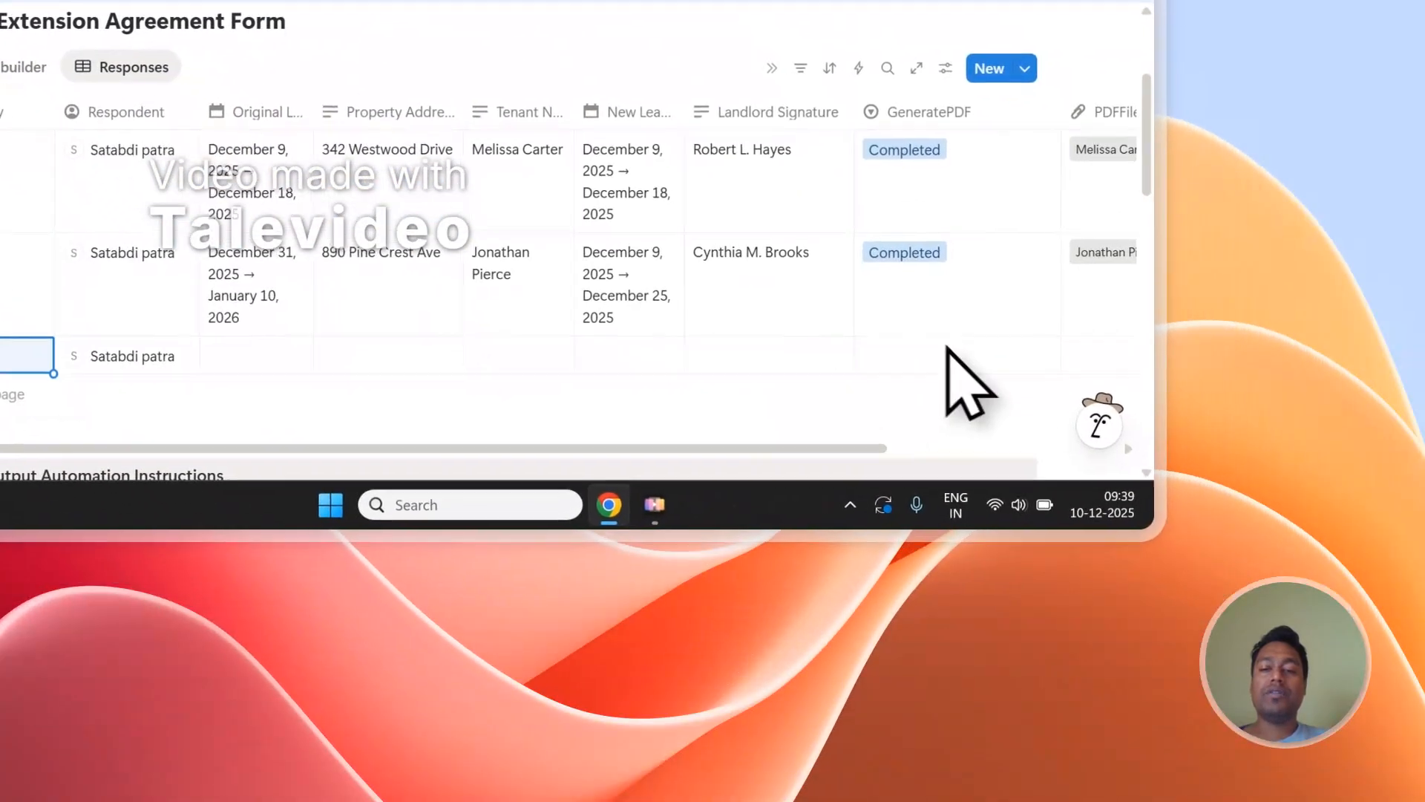
left_click(1266, 656)
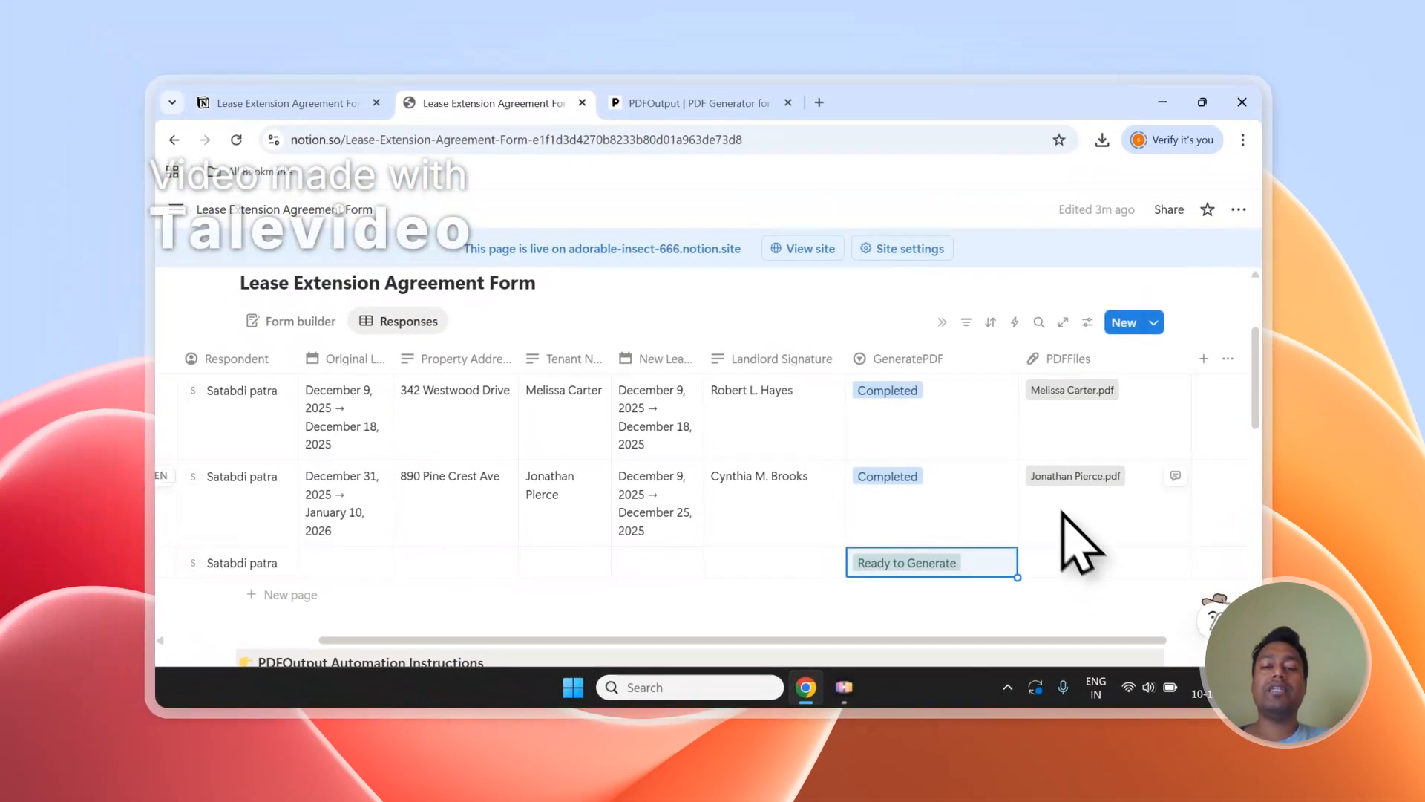
scroll(861, 405, "up", 3)
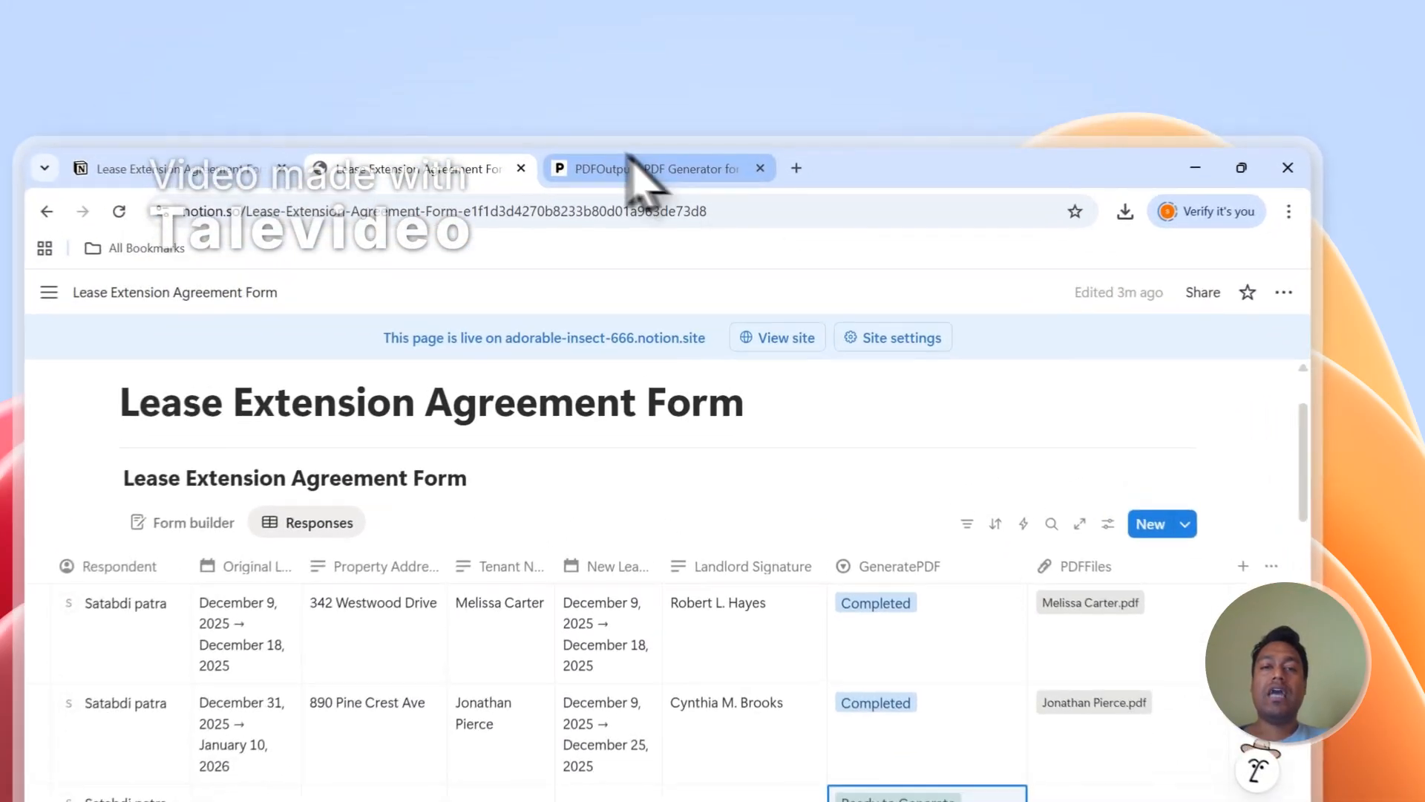
Step: Review the PDFOutput document setup against the Notion Responses table and the public lease form
left_click(703, 108)
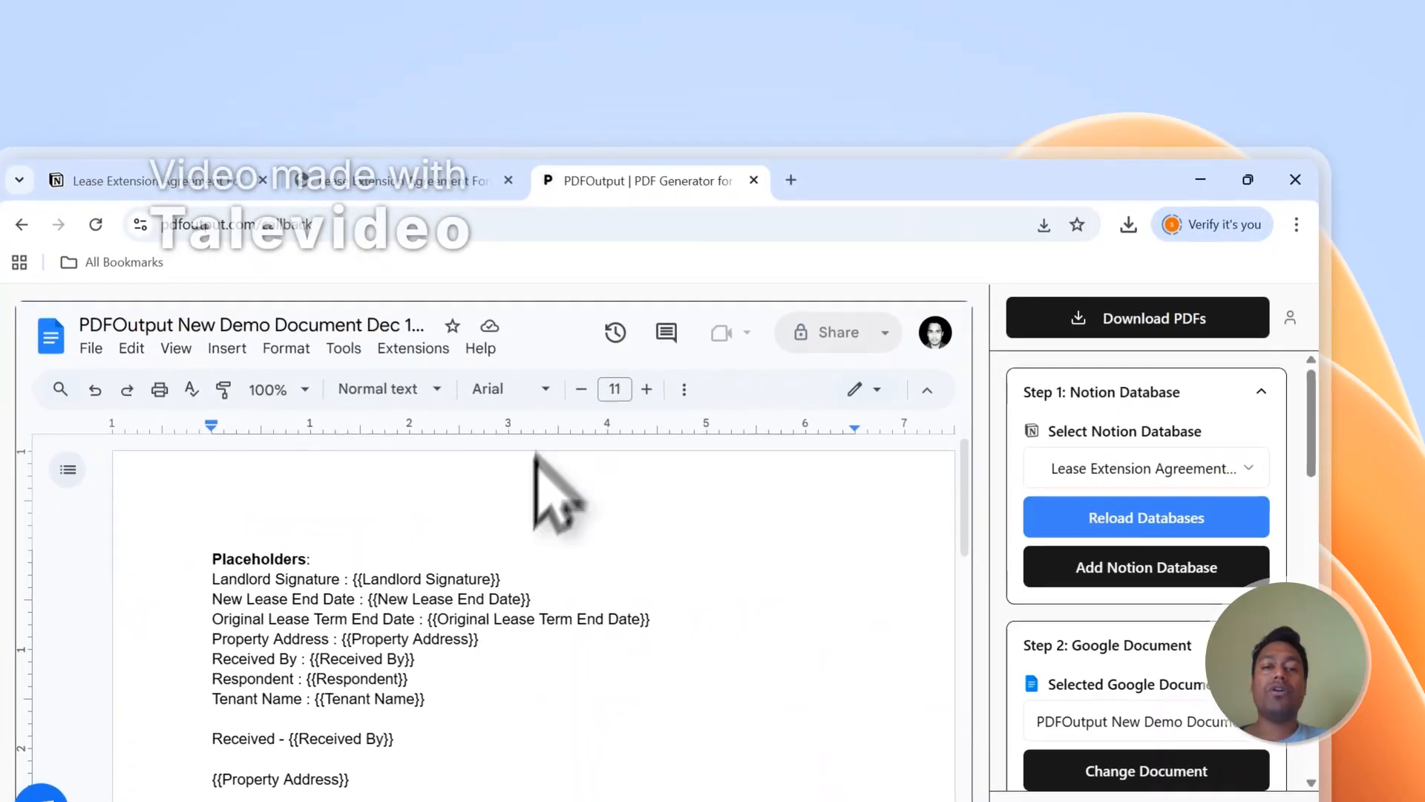
scroll(1008, 345, "down", 1)
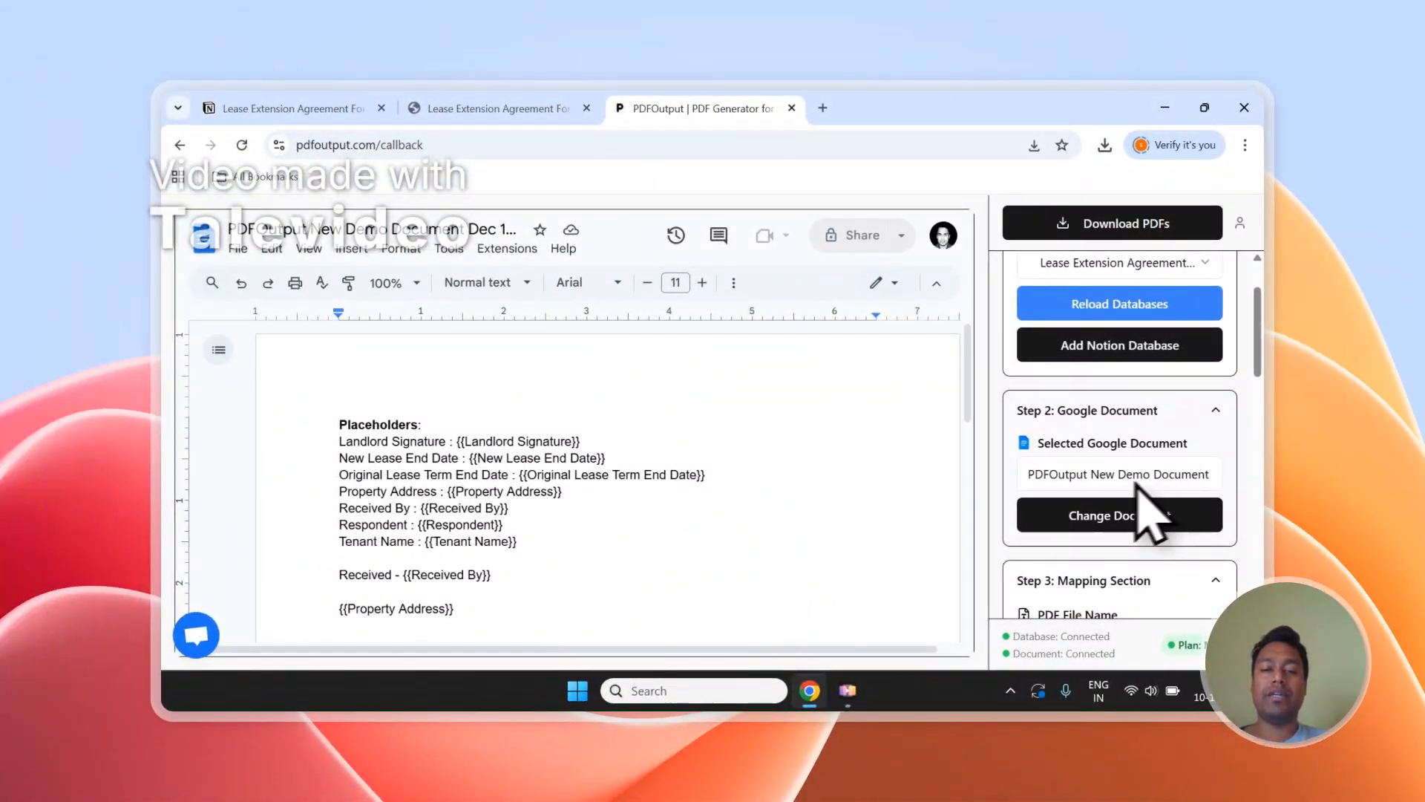
left_click(499, 109)
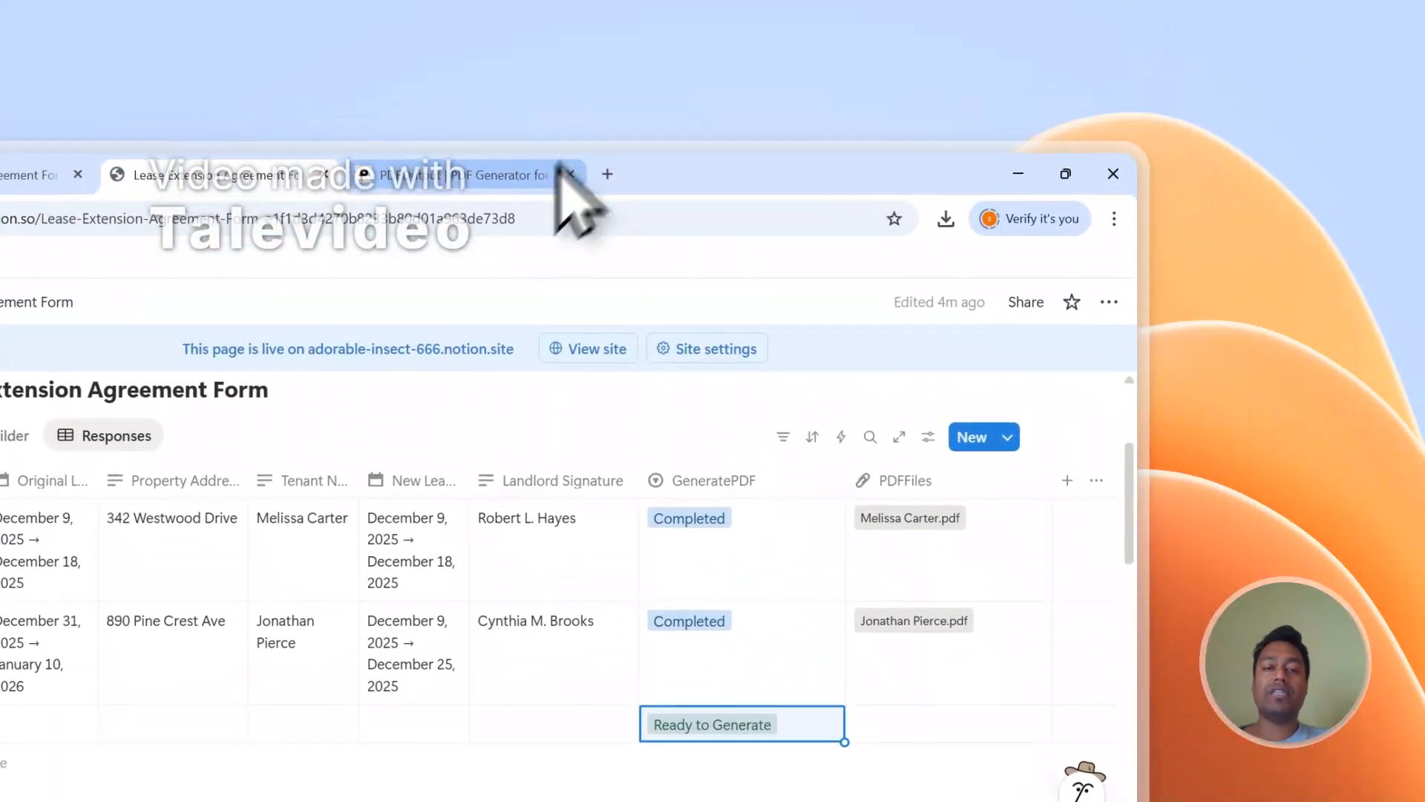
left_click(545, 109)
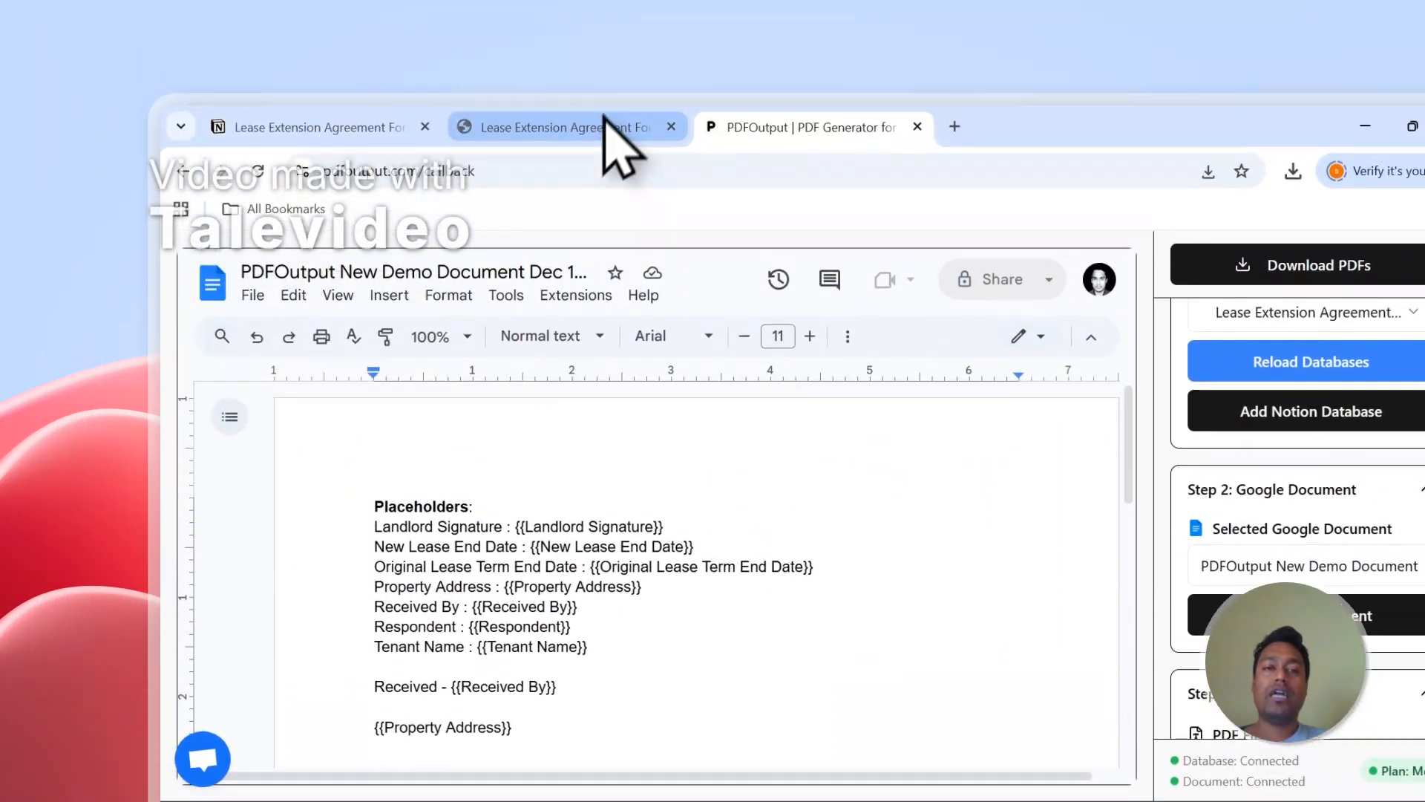
left_click(601, 126)
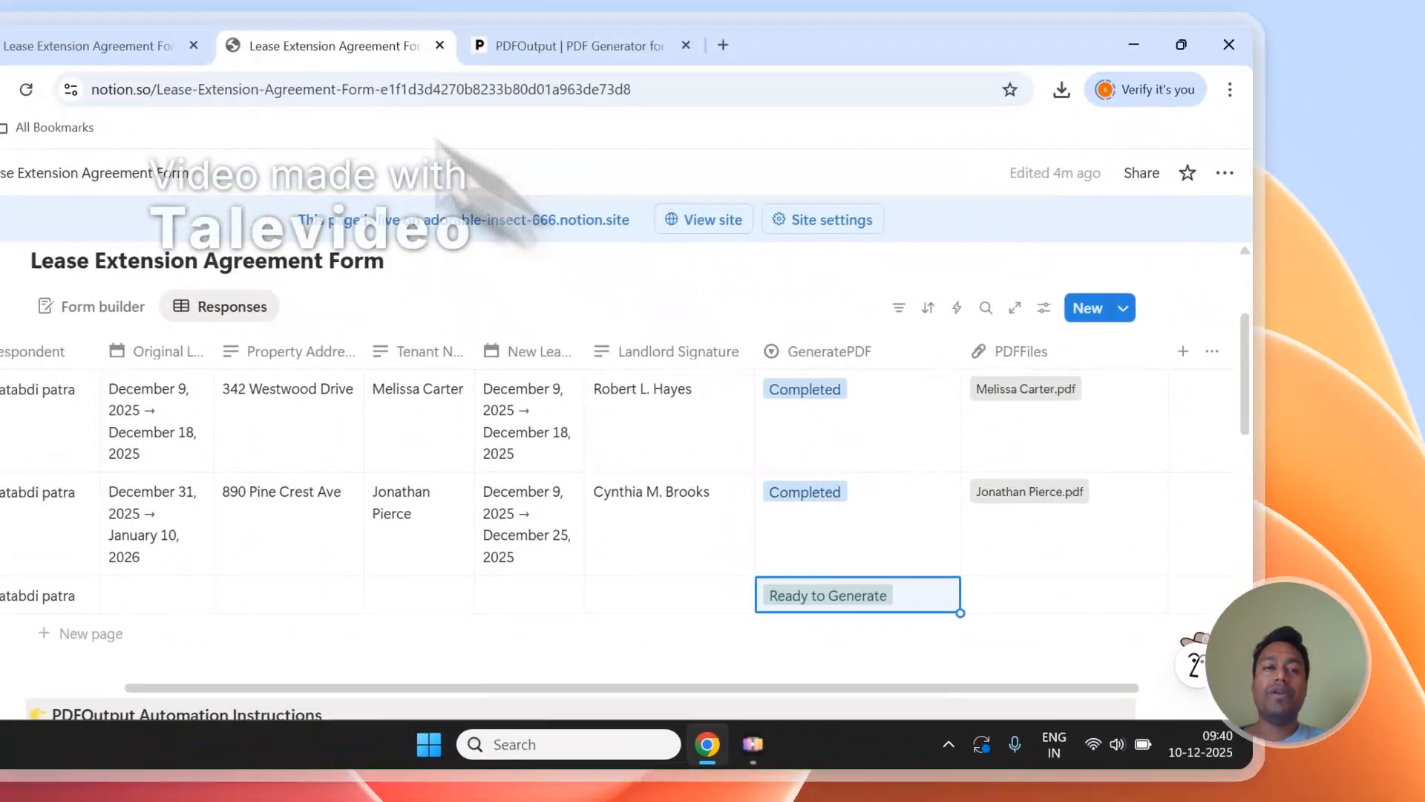
left_click(189, 0)
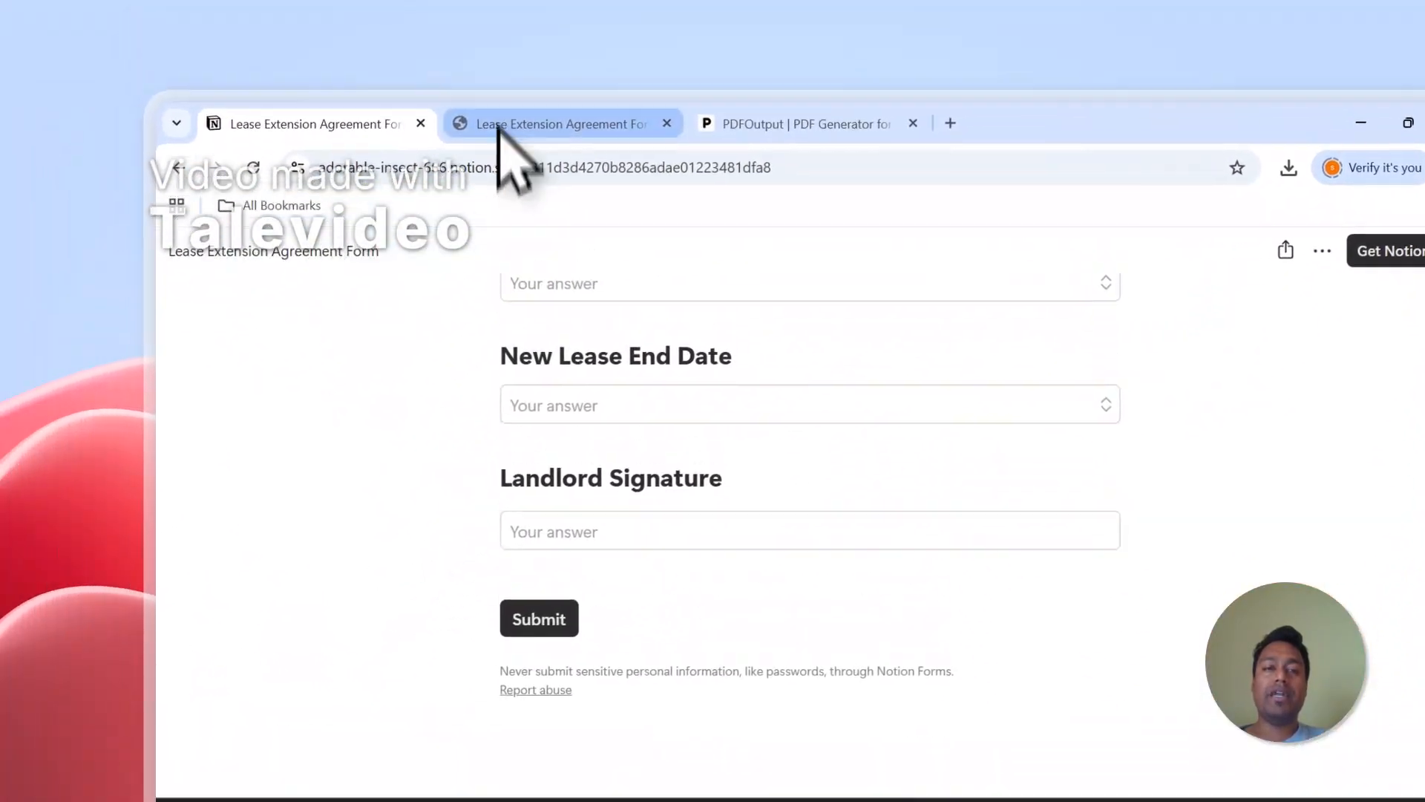
Step: Add another entry to the Notion Responses table with GeneratePDF set to Ready to Generate
left_click(499, 128)
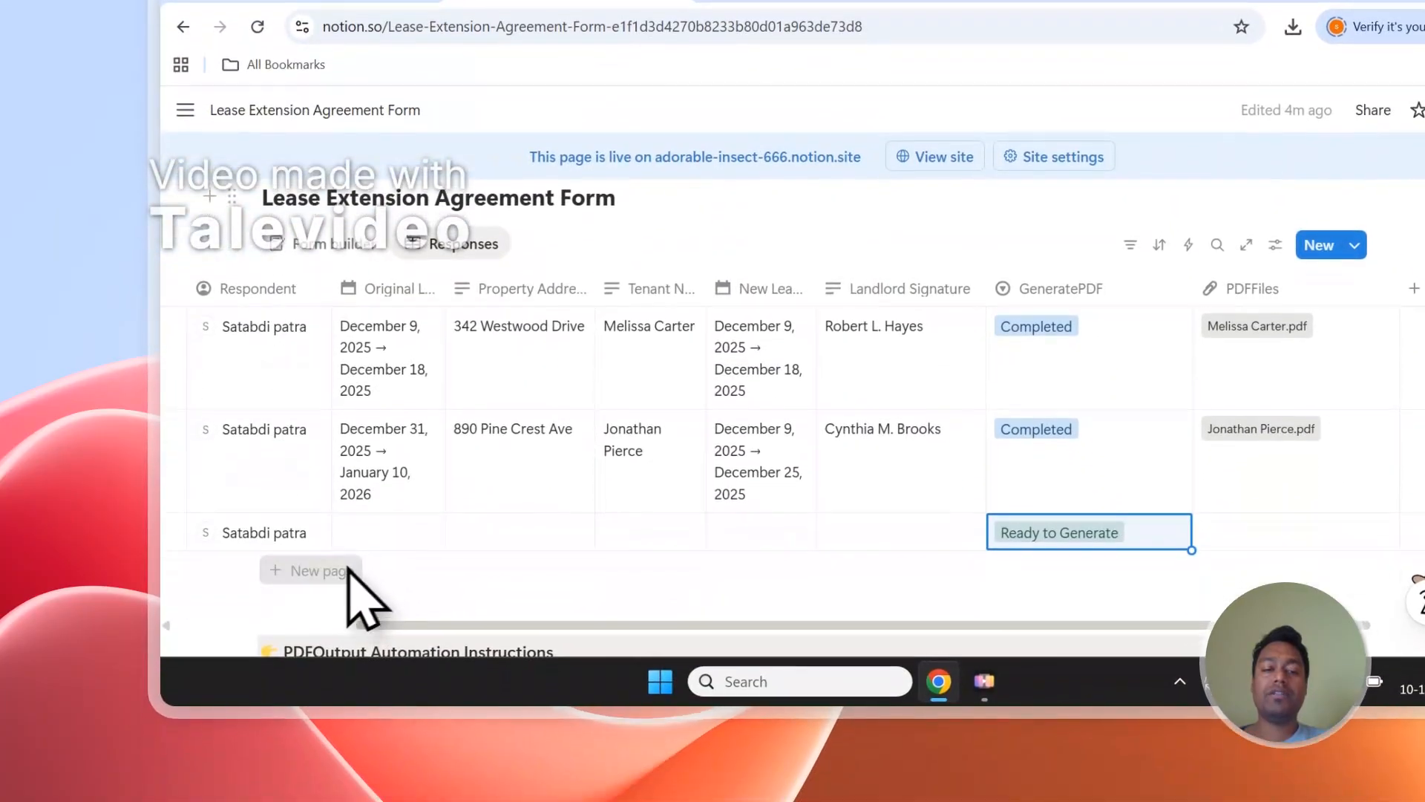
left_click(348, 571)
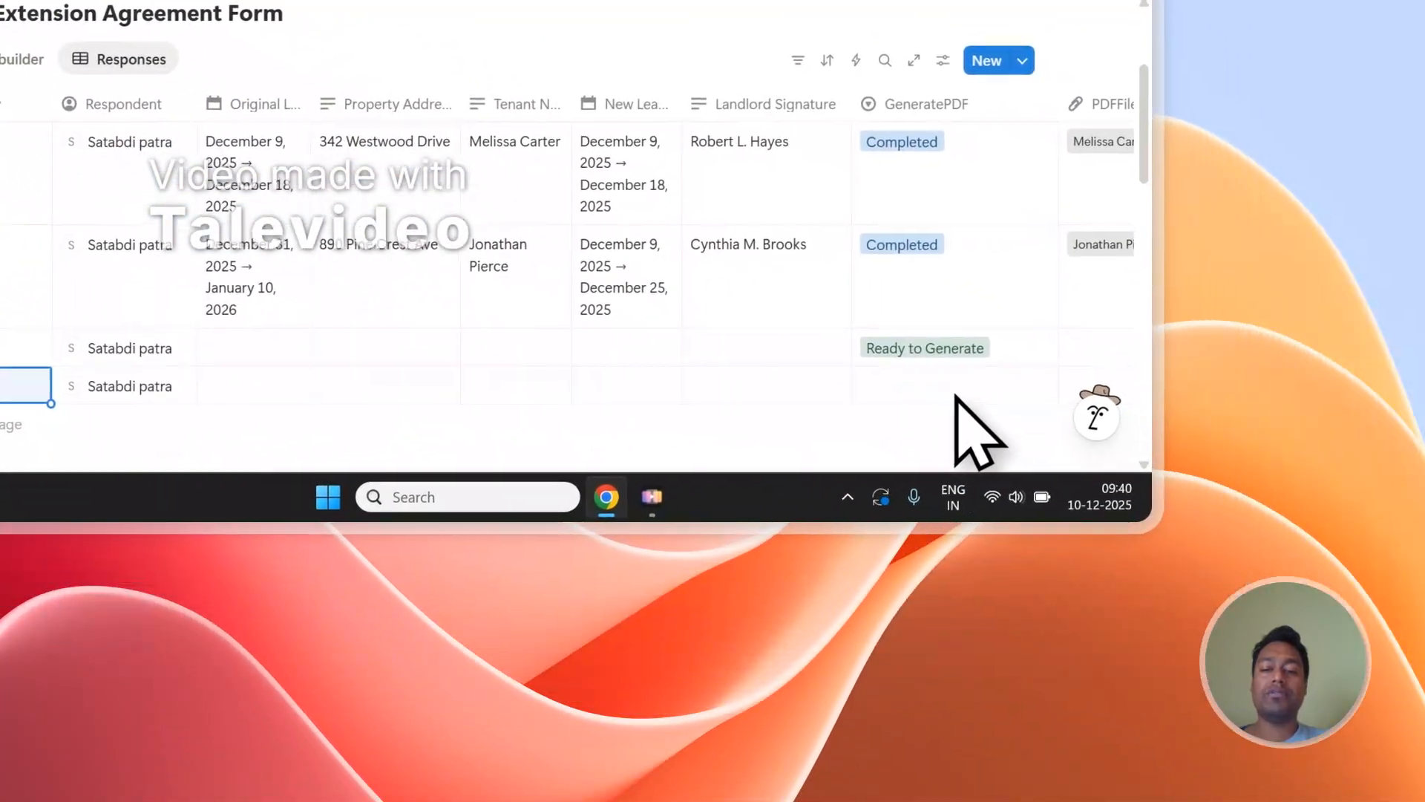
left_click(1054, 460)
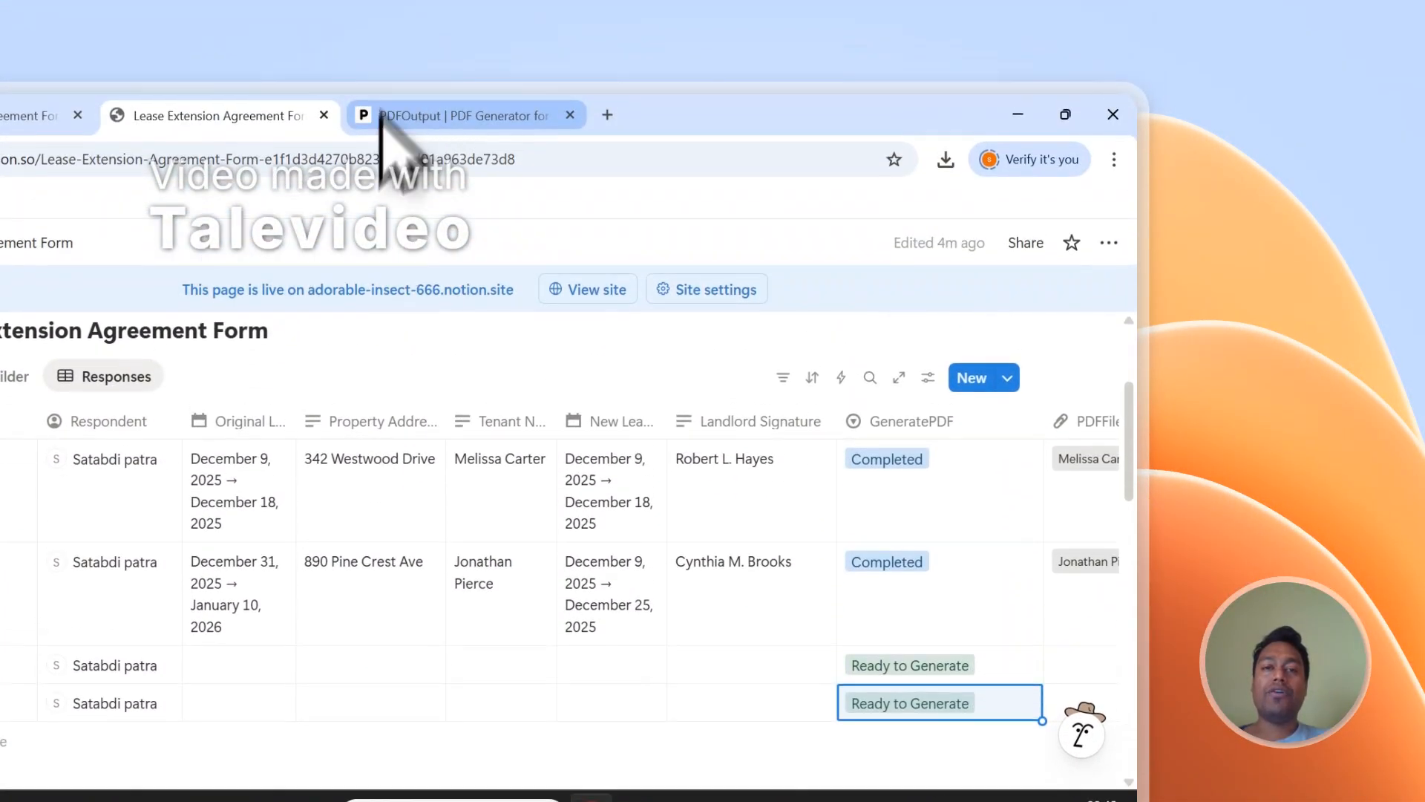
Step: Switch to PDFOutput, open its support chat to view the contact option, and close the chat
left_click(372, 121)
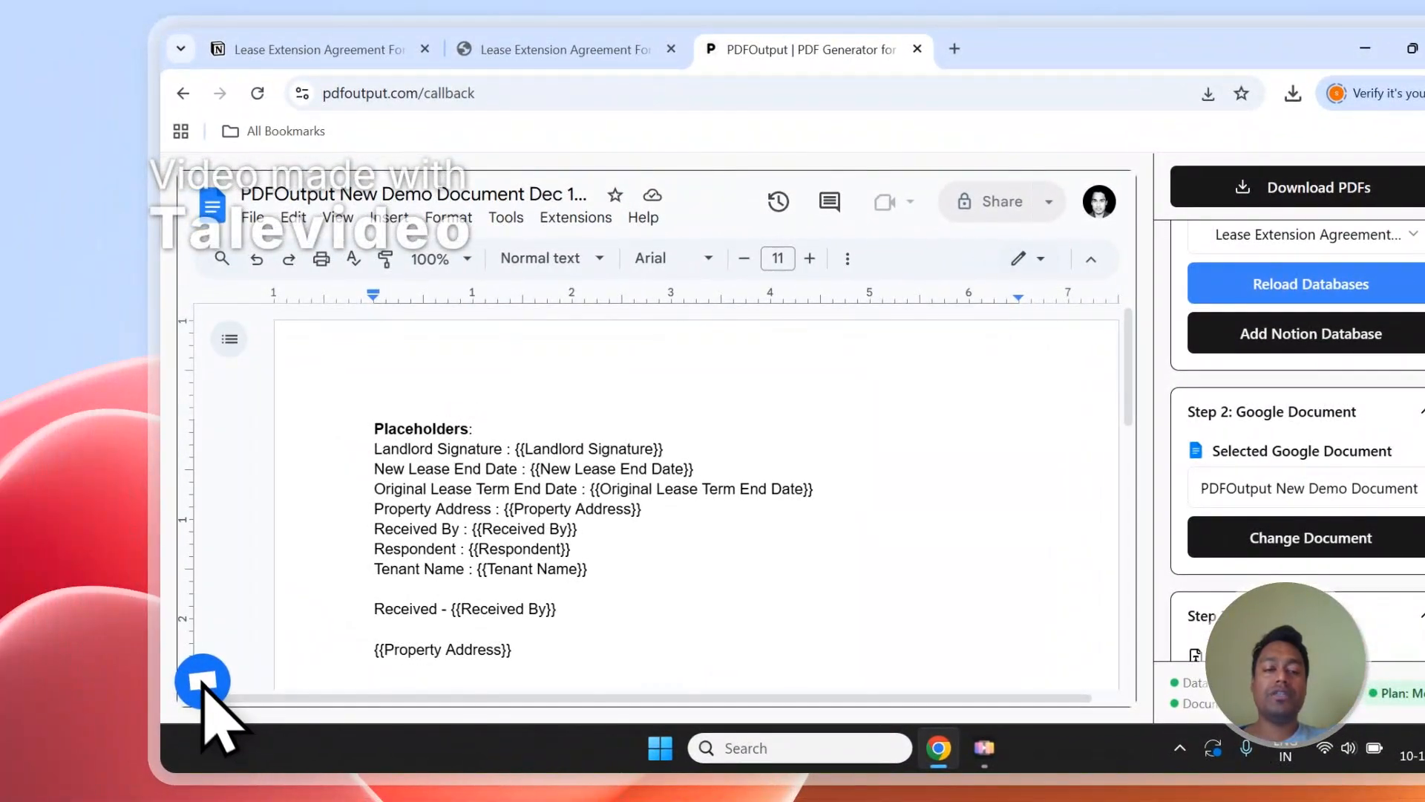
left_click(120, 699)
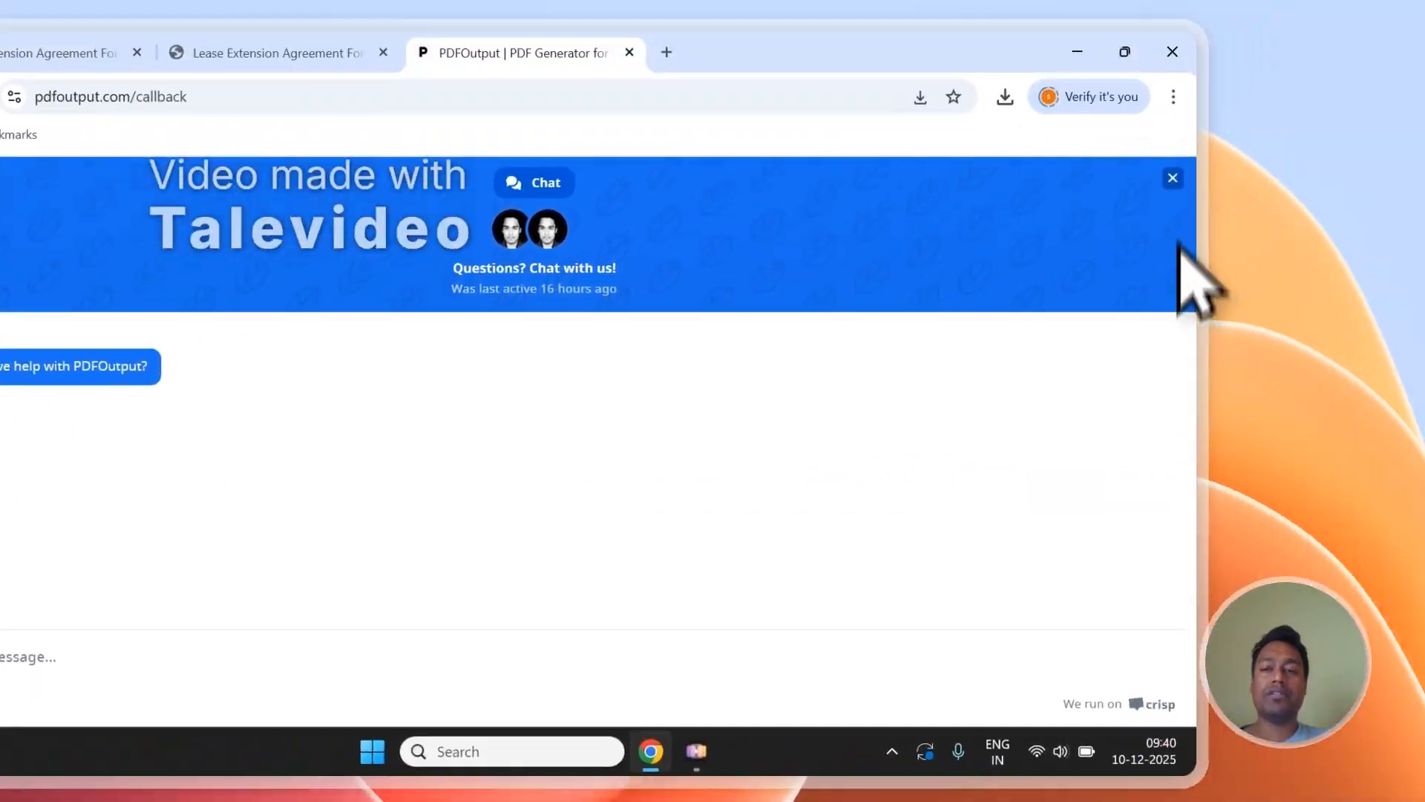
left_click(1171, 178)
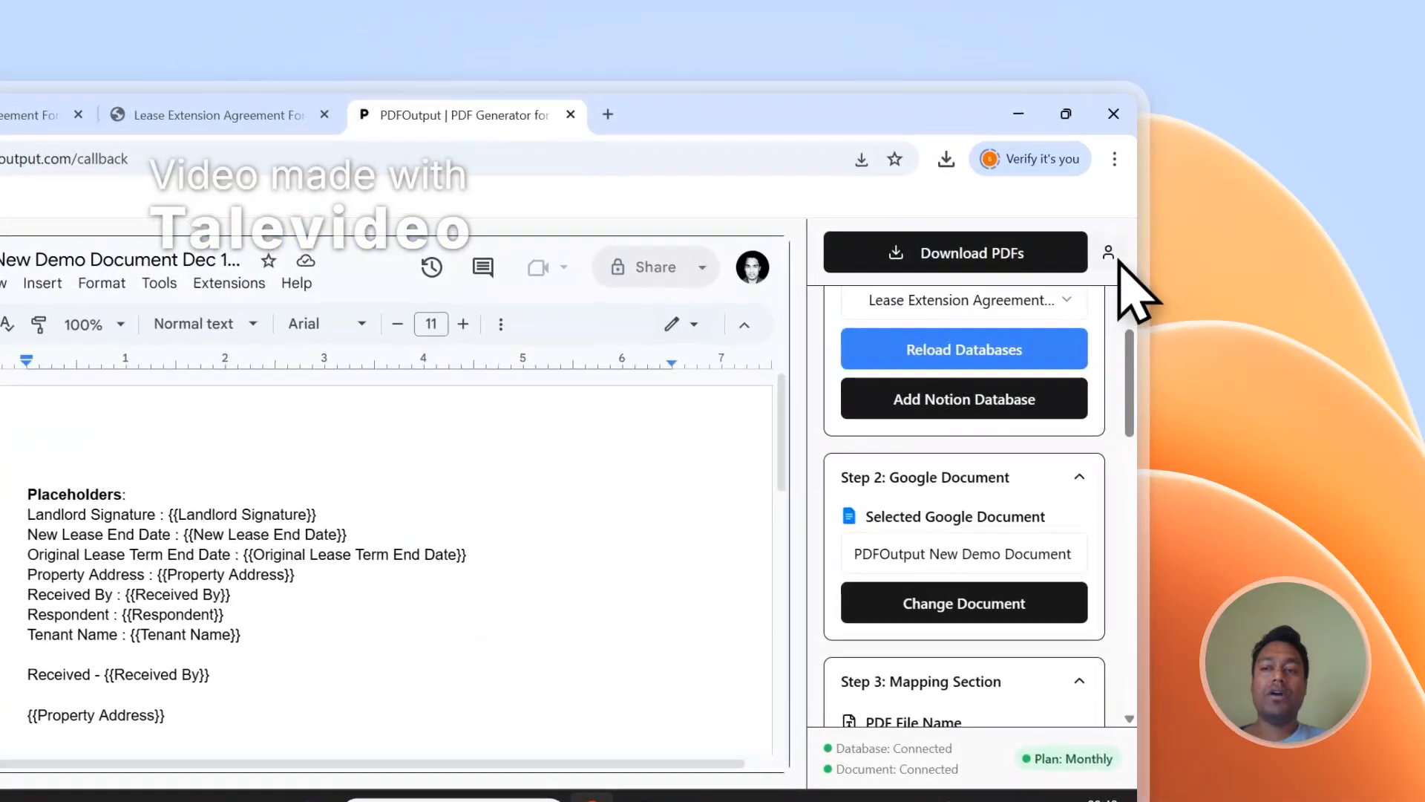
Step: Sign out of PDFOutput and review its public site's contact form and free demo booking option
left_click(1109, 253)
left_click(1007, 430)
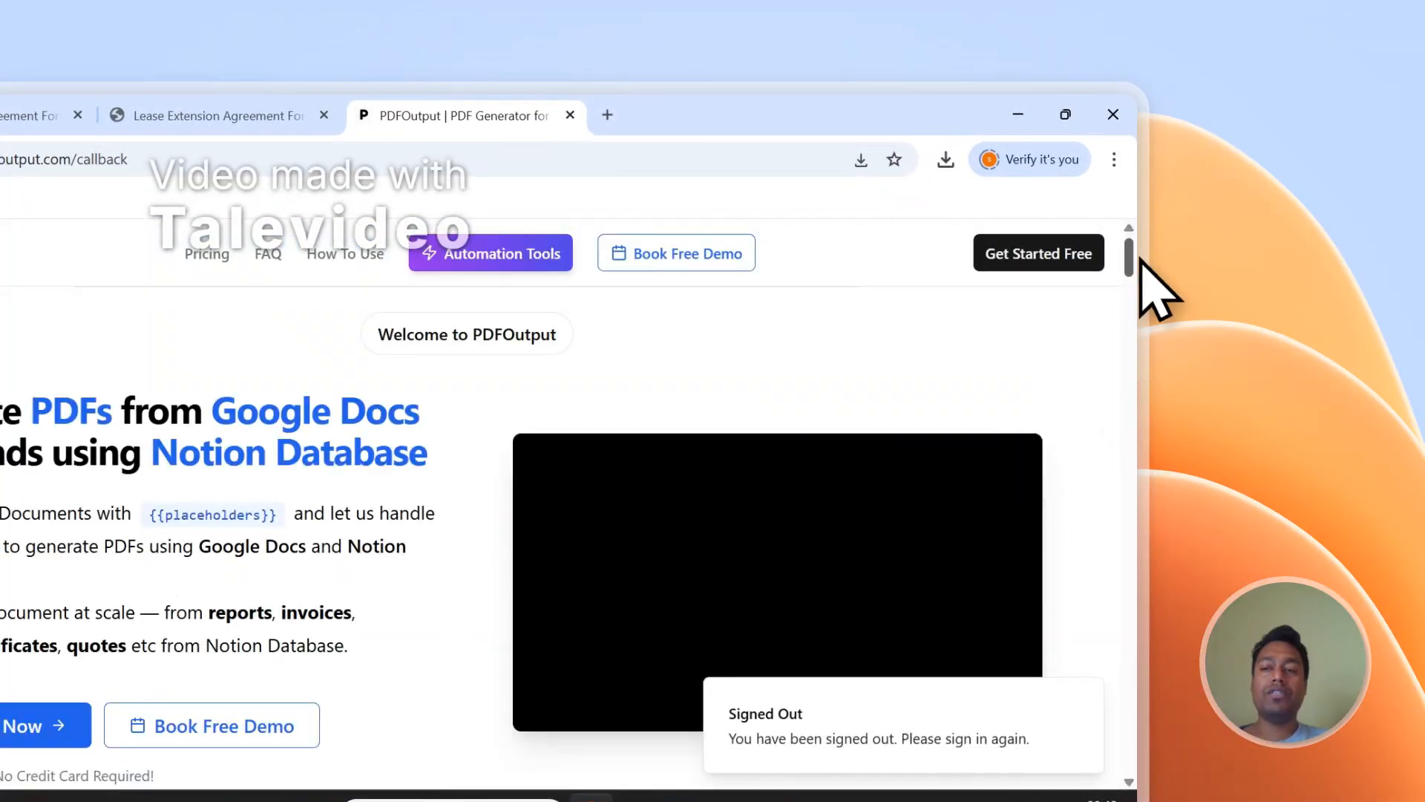
scroll(1141, 261, "down", 15)
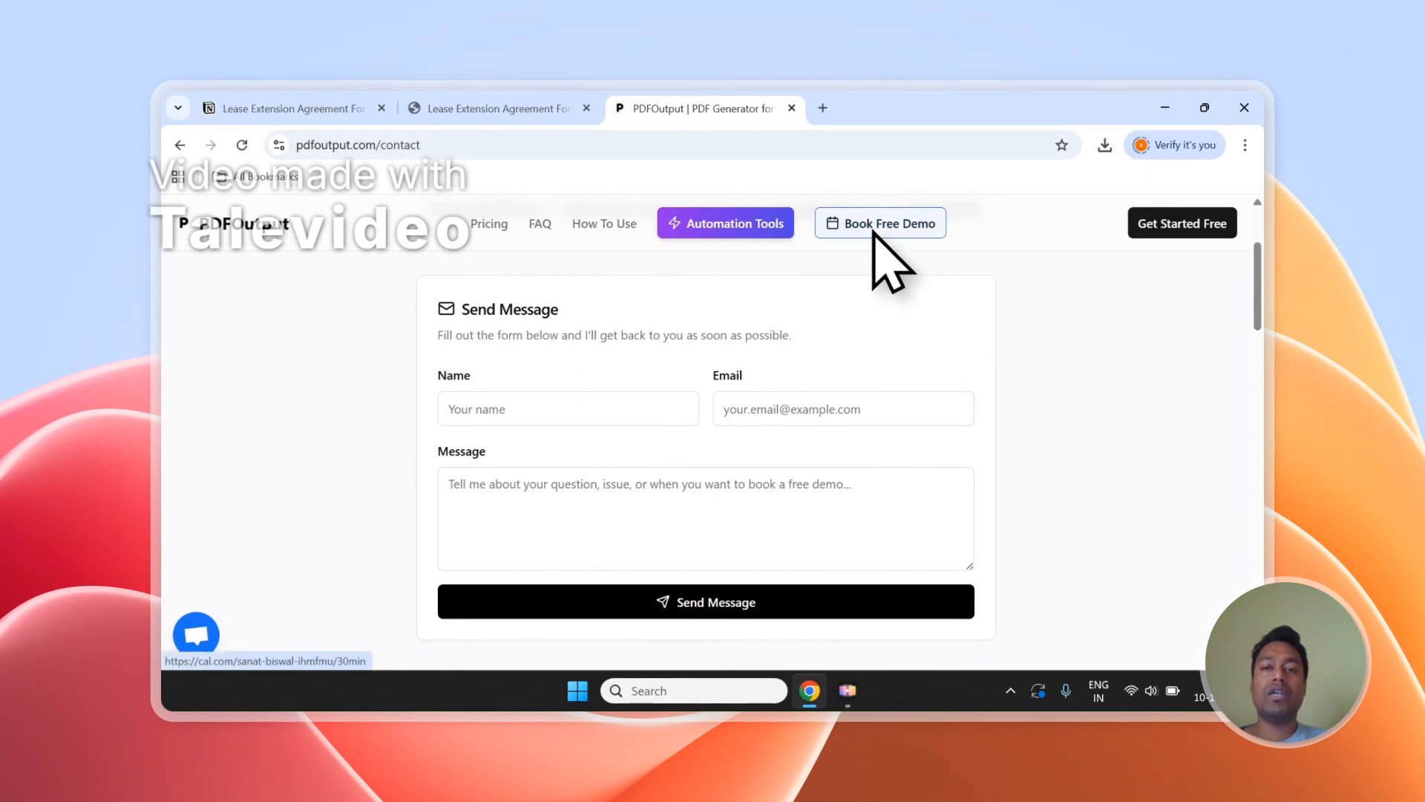
Step: Return to the Notion Responses table and examine the GeneratePDF and PDFFiles columns of all entries
left_click(550, 108)
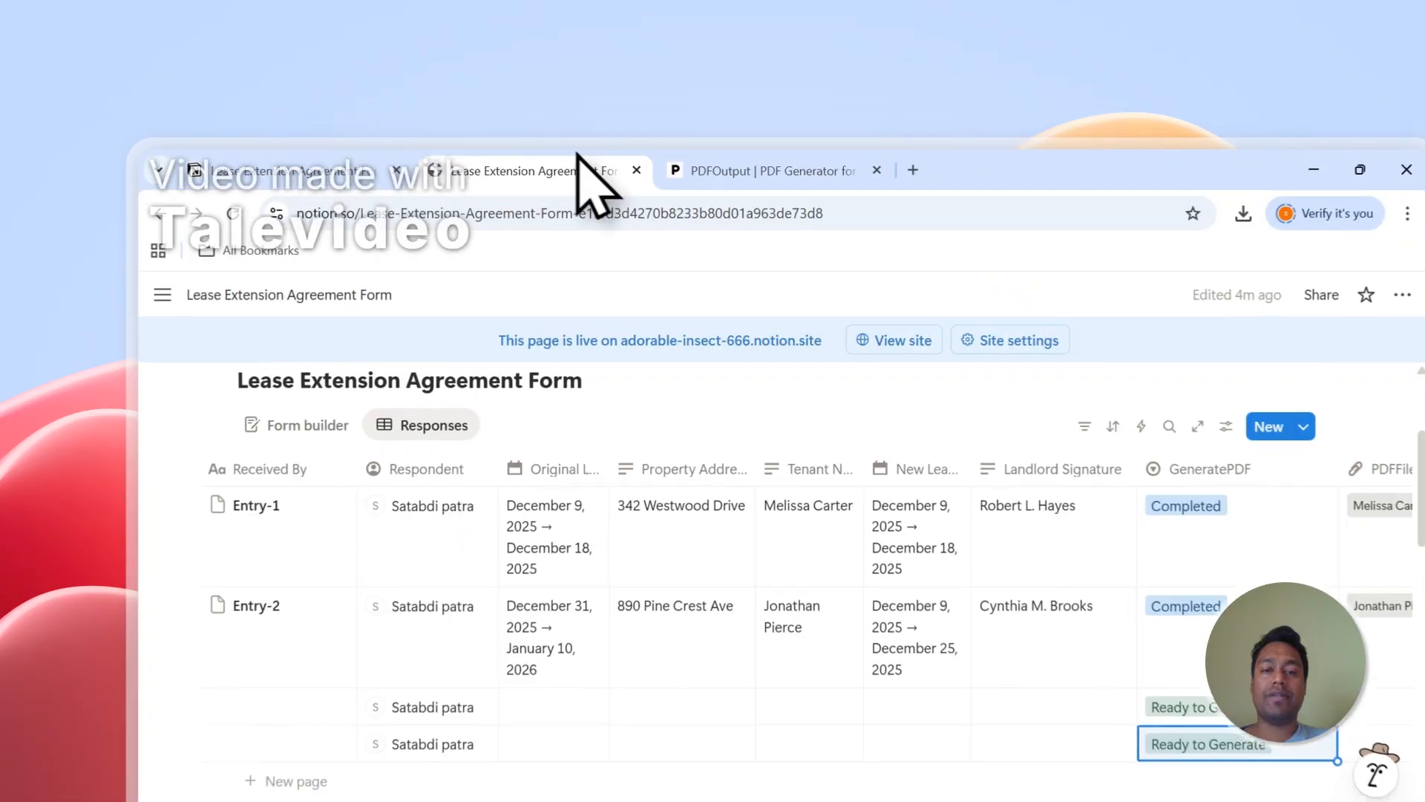
scroll(883, 568, "down", 1)
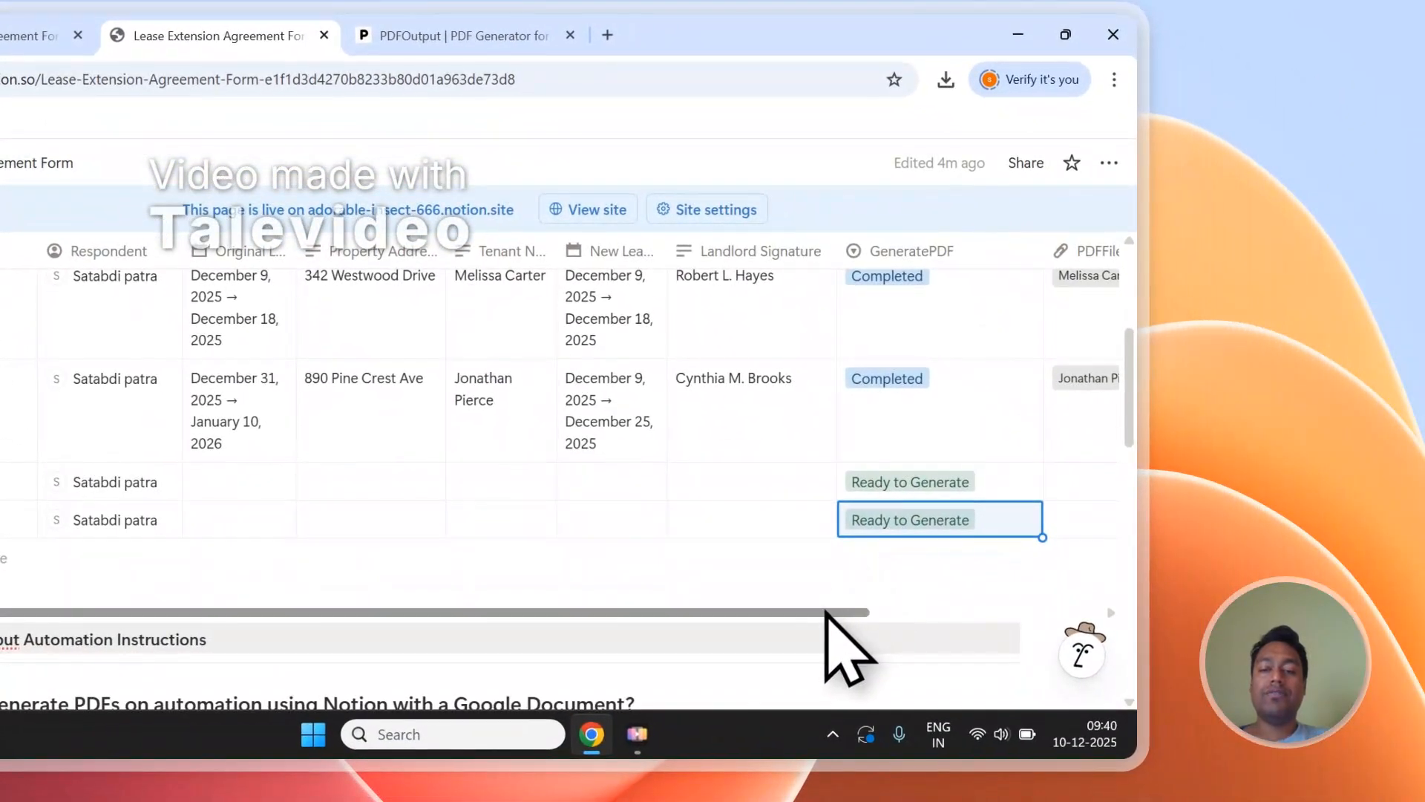
left_click_drag(838, 620, 1004, 627)
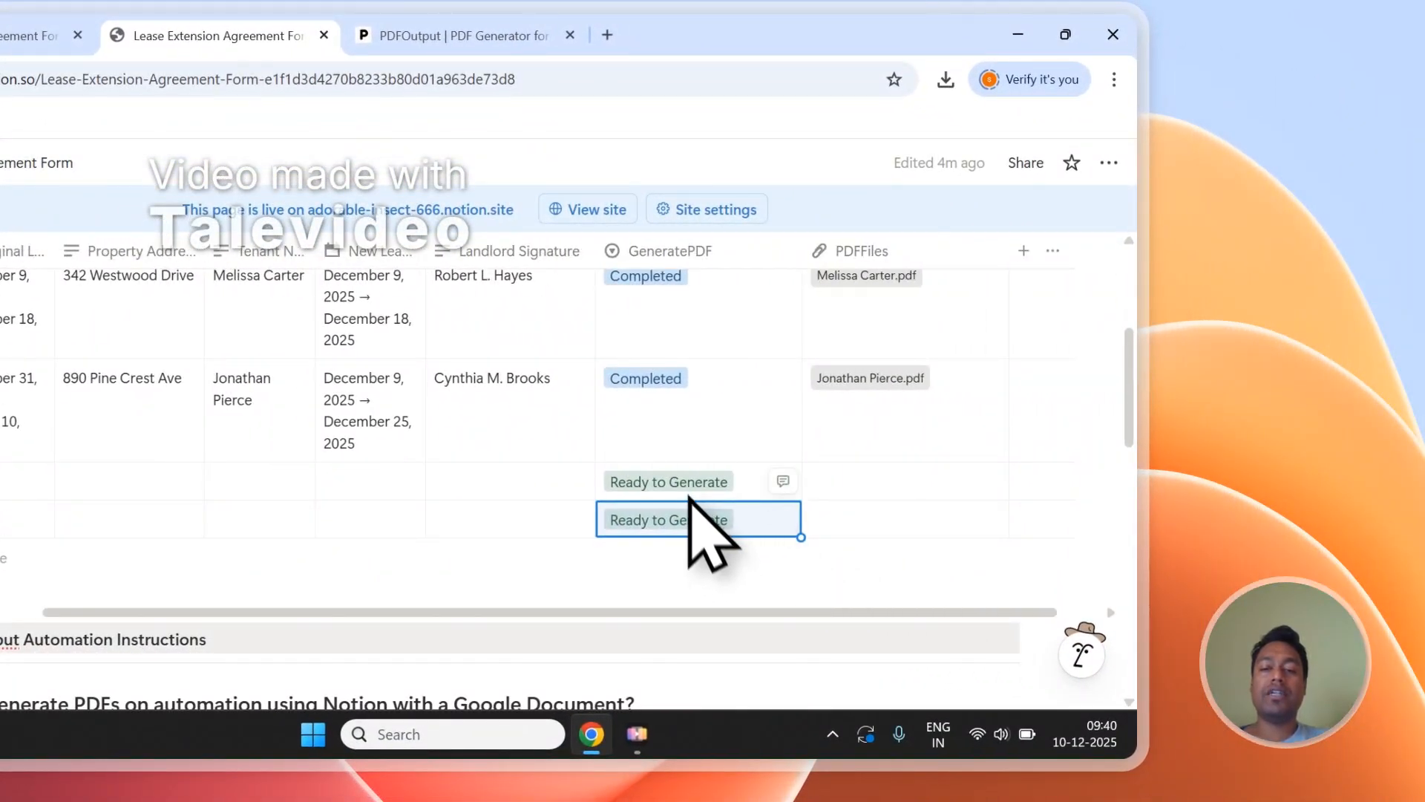